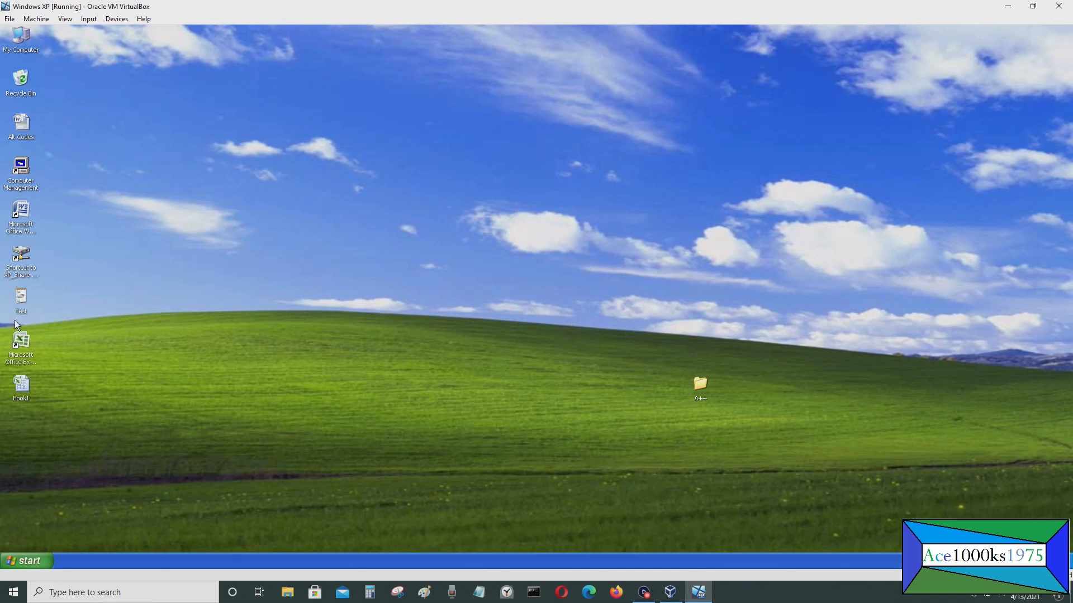
# Launch Microsoft Excel and enter the headers "Last Name" in A1 and "First Name" in B1
pyautogui.doubleClick(21, 346)
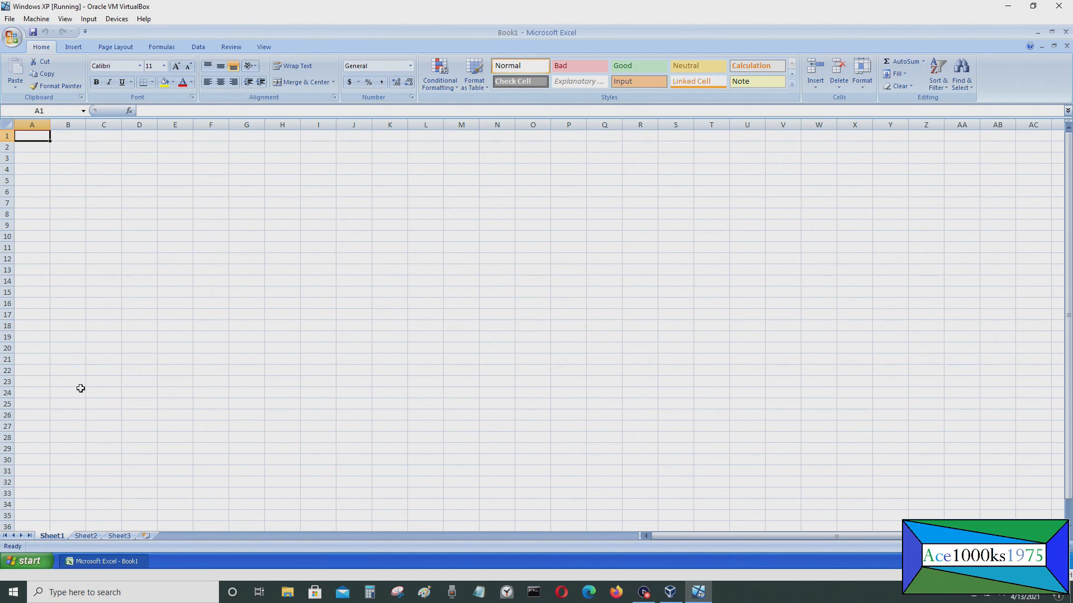
pyautogui.click(33, 123)
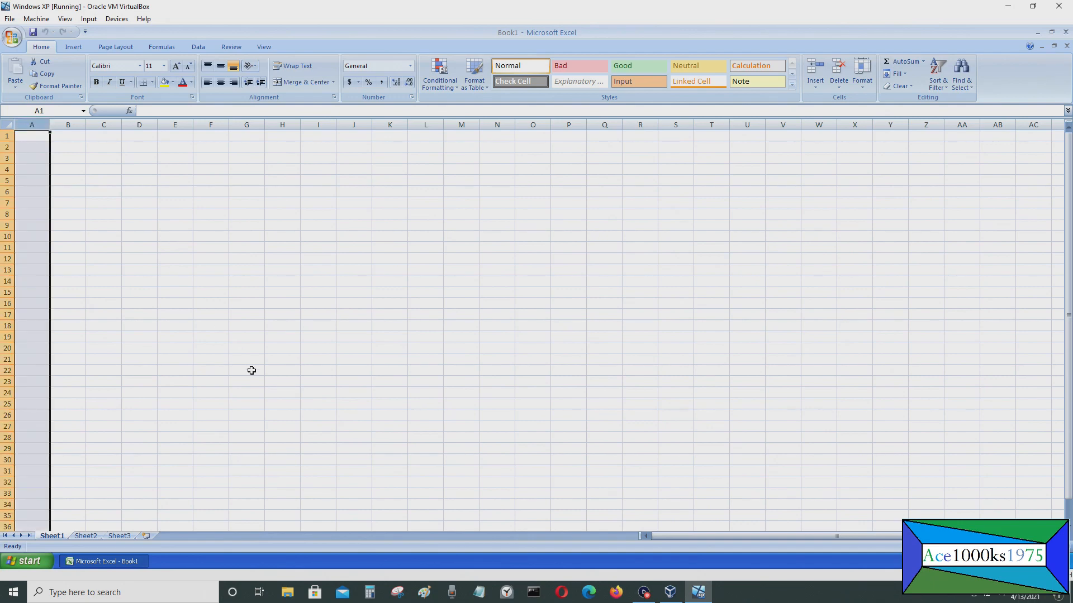
pyautogui.write('Last Name')
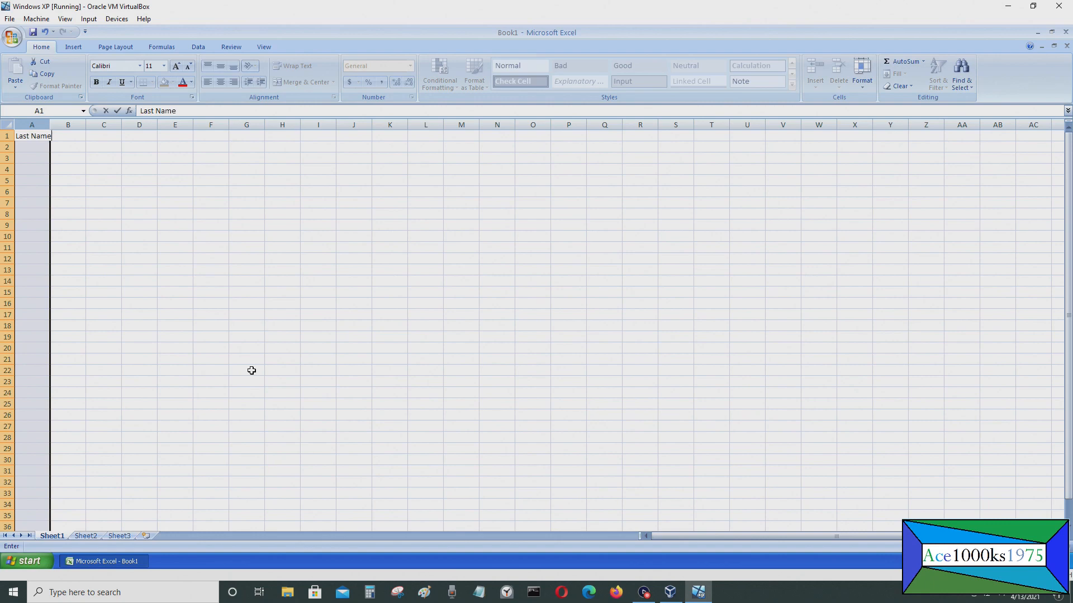
pyautogui.press('Return')
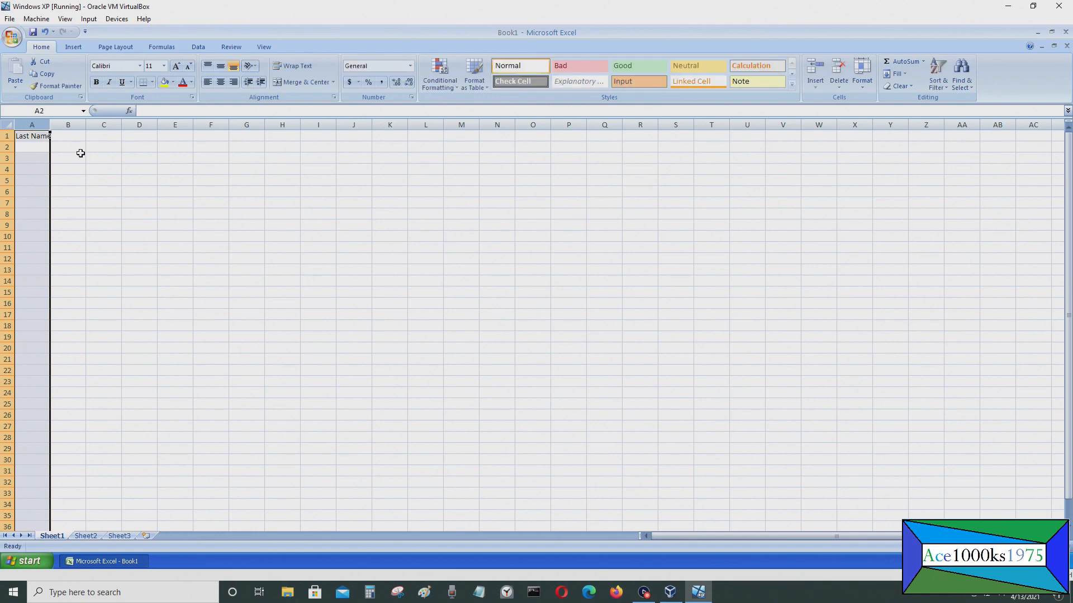
pyautogui.click(67, 123)
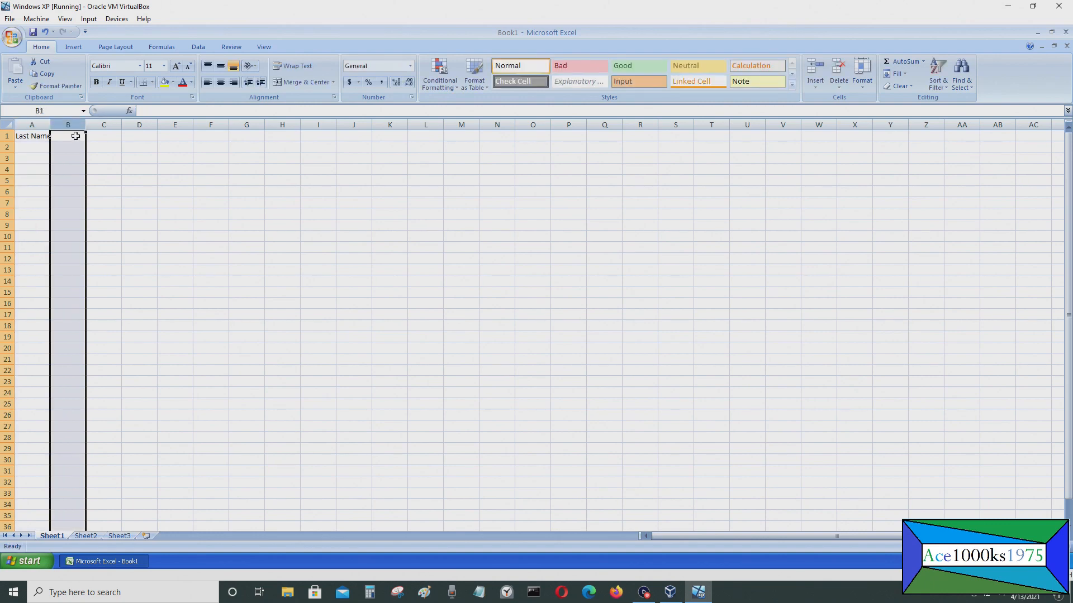
pyautogui.write('First Name')
pyautogui.press('Return')
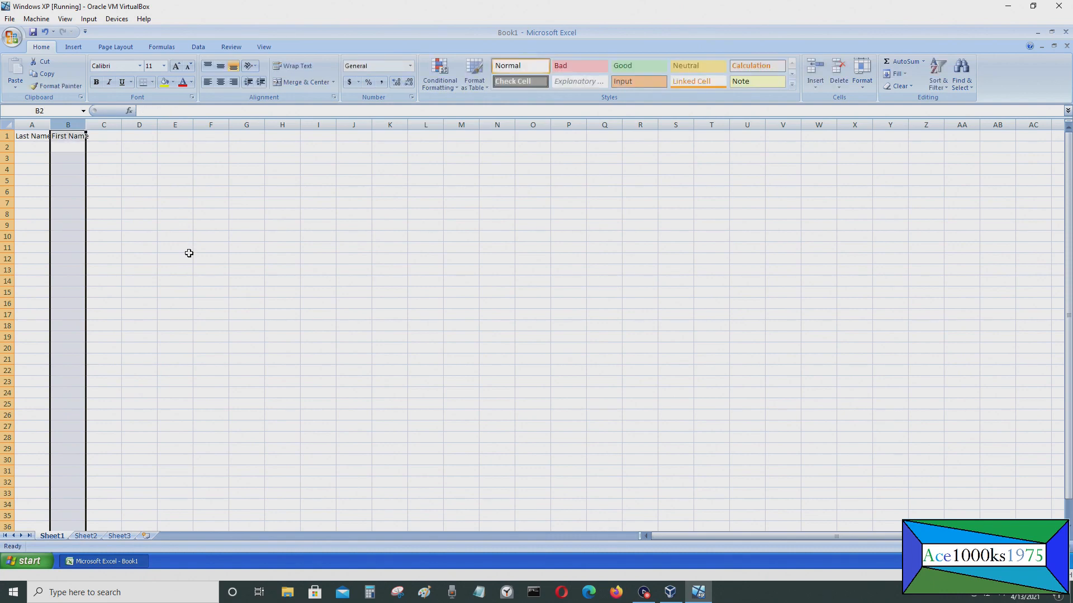
# Enter the headers "Test 1", "Test 2" and "Test 3" in cells C1, D1 and E1
pyautogui.click(103, 124)
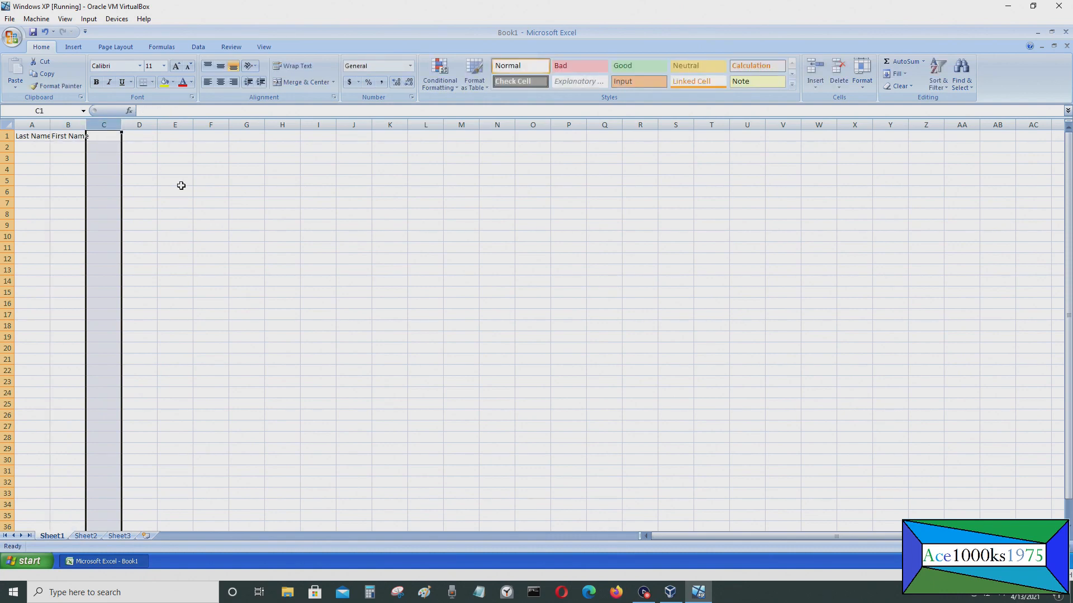
pyautogui.write('Test 1')
pyautogui.press('Return')
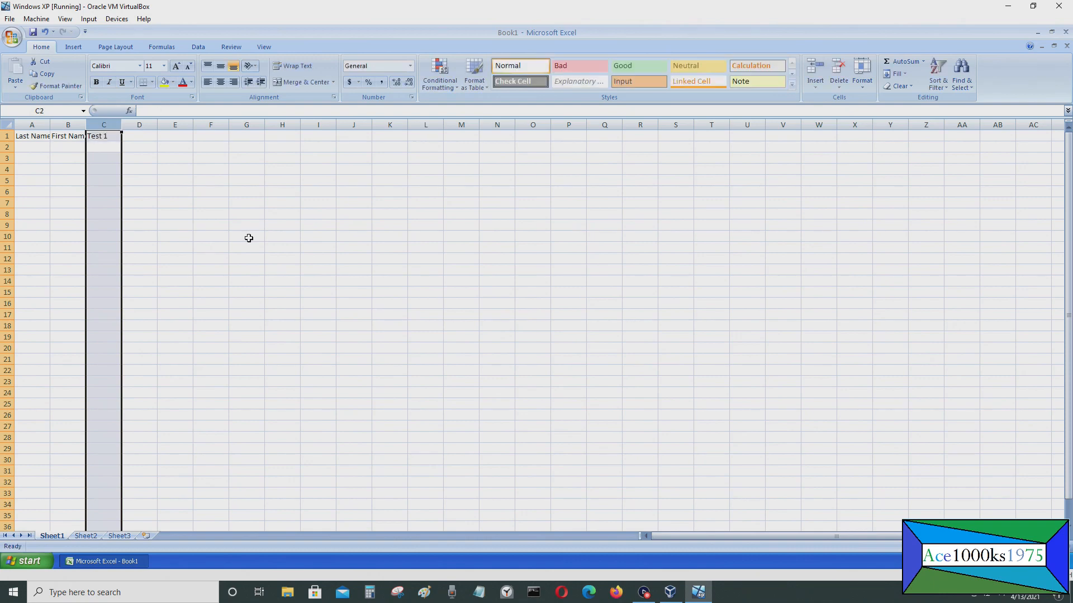
pyautogui.click(146, 125)
pyautogui.write('Test 2')
pyautogui.press('Return')
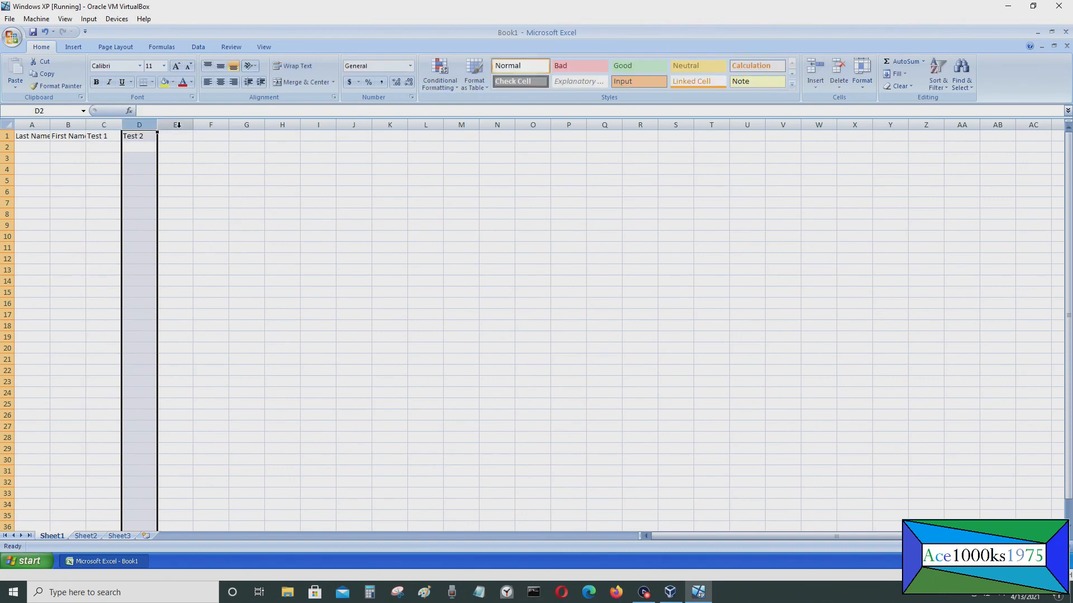
pyautogui.click(177, 124)
pyautogui.write('Test 3')
pyautogui.press('Return')
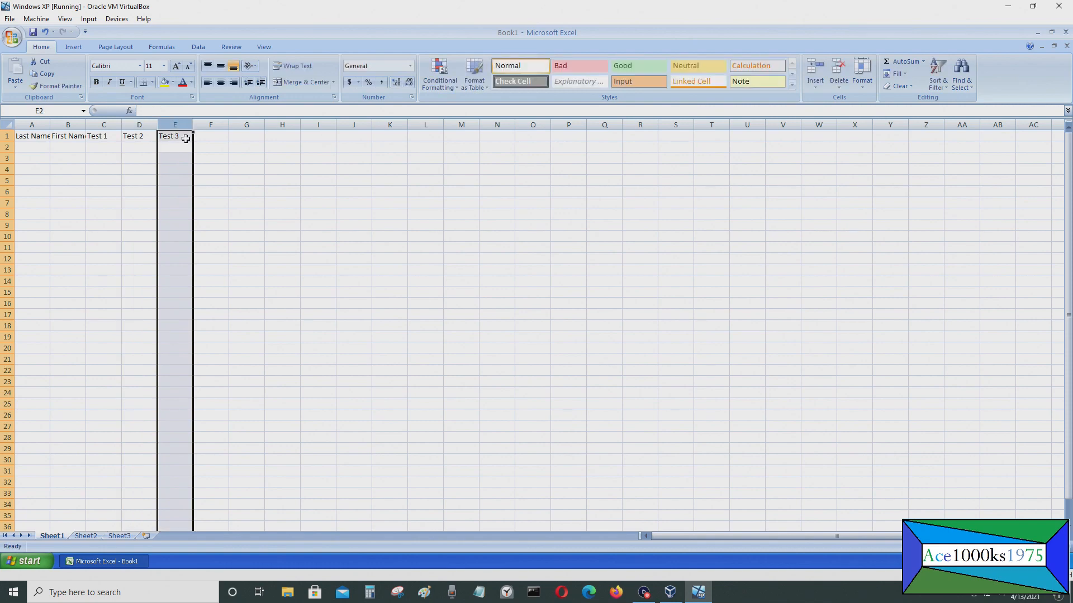
# Enter the header "Final Exam" in cell F1
pyautogui.click(206, 124)
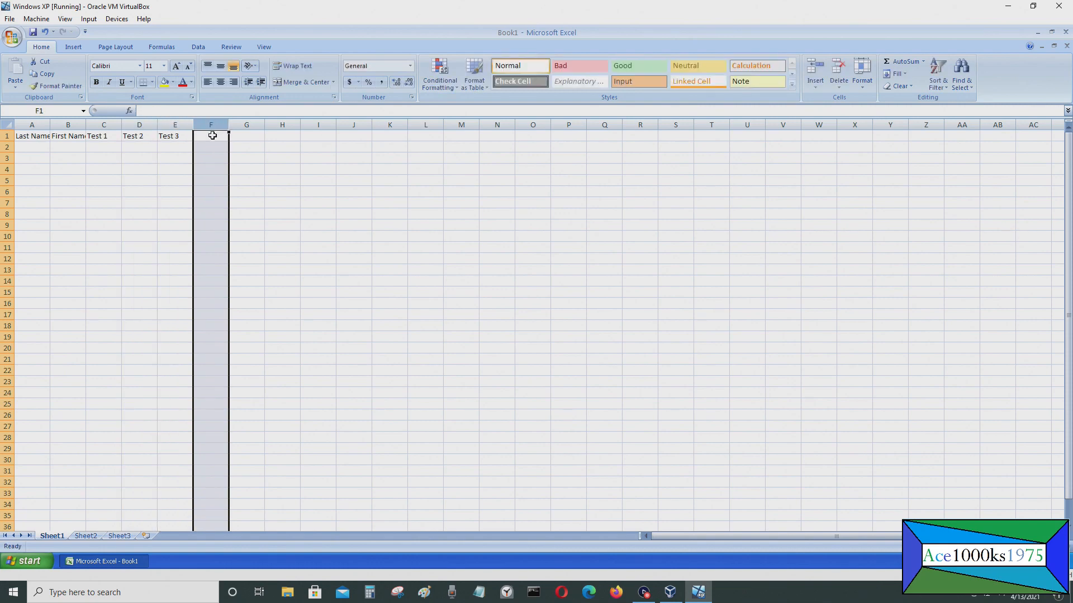
pyautogui.write('Final Eax')
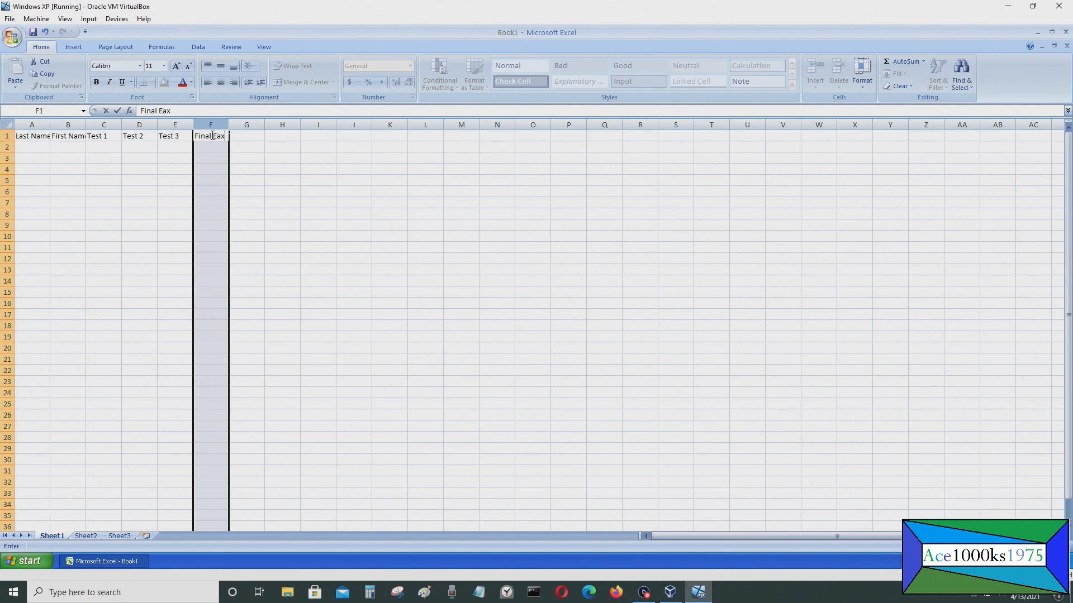
pyautogui.press('BackSpace')
pyautogui.write('xam')
pyautogui.press('Return')
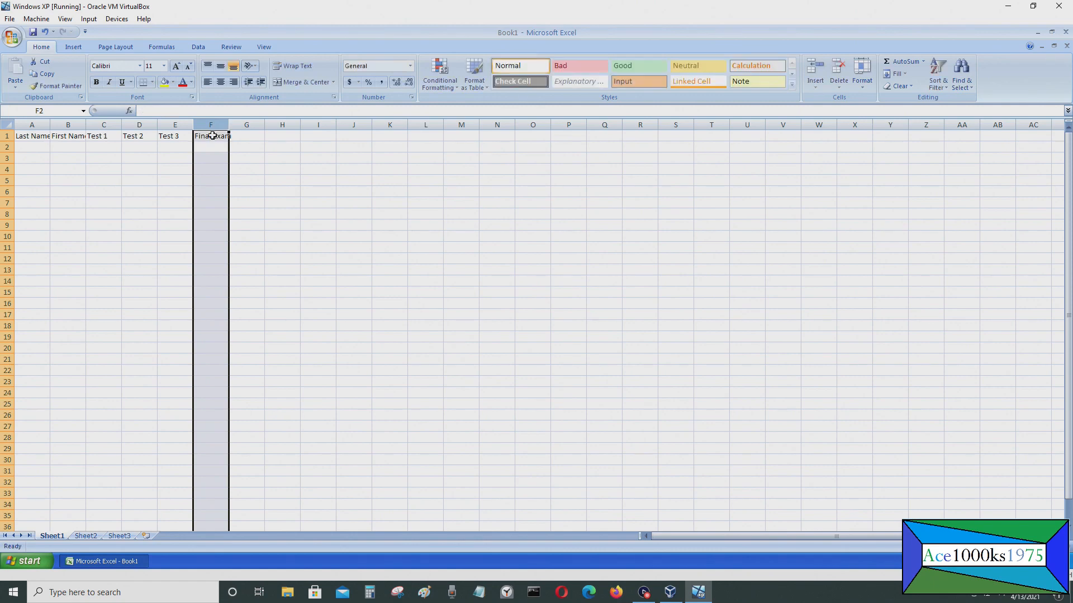
pyautogui.click(136, 202)
# Enter the student's last name in A2 and first name in B2
pyautogui.click(42, 145)
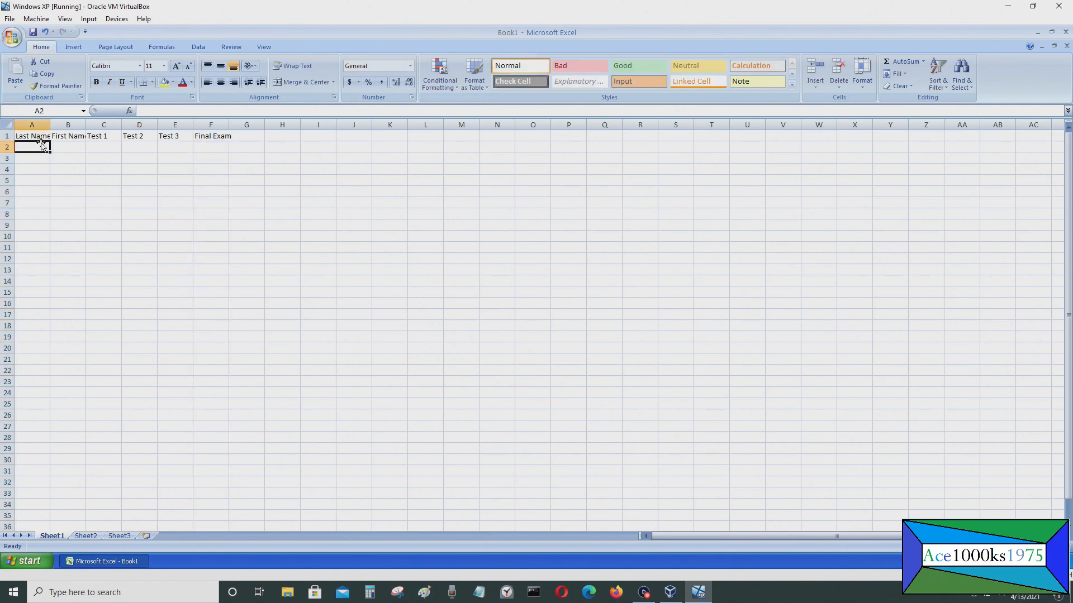
pyautogui.write('Smith')
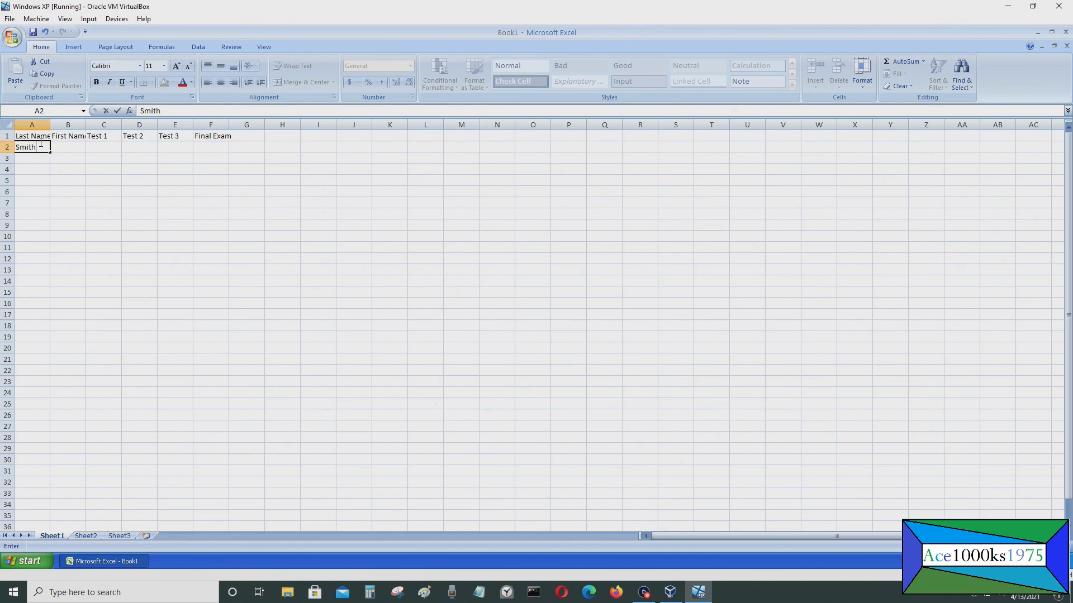
pyautogui.press('Tab')
pyautogui.write('John')
pyautogui.press('Tab')
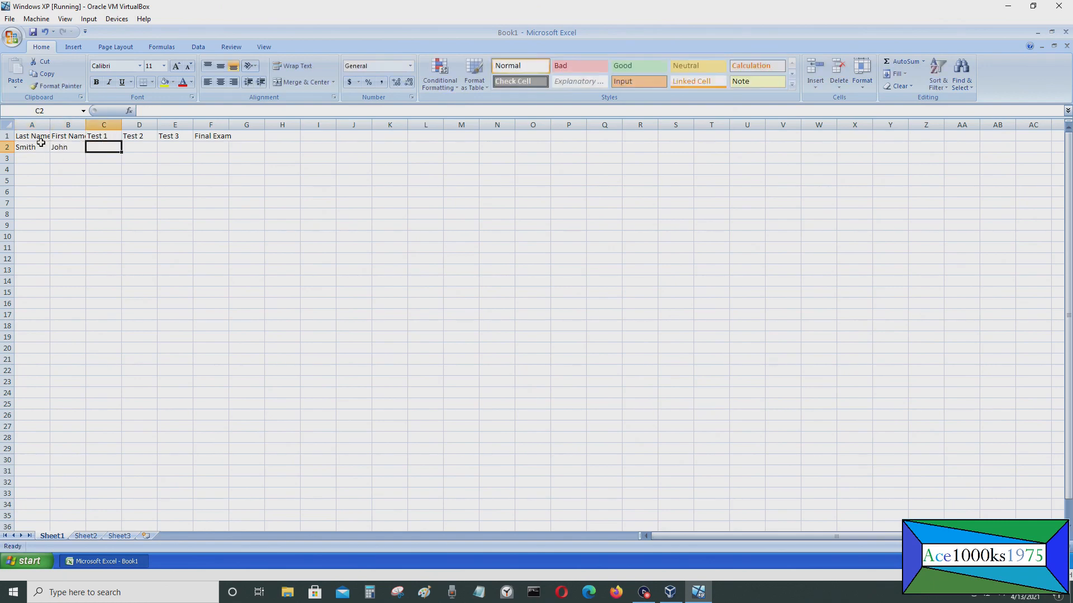
# Enter the student's scores in row 2: 85 for Test 1 and 78 for Test 2
pyautogui.write('85')
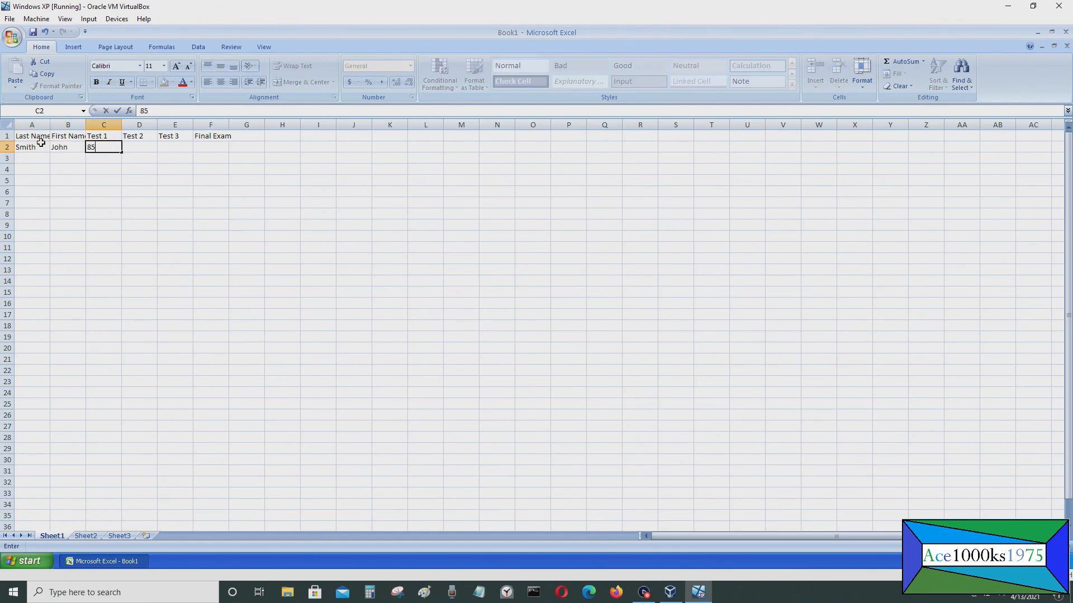
pyautogui.press('Return')
pyautogui.press('Up')
pyautogui.press('Right')
pyautogui.press('Right')
pyautogui.press('Right')
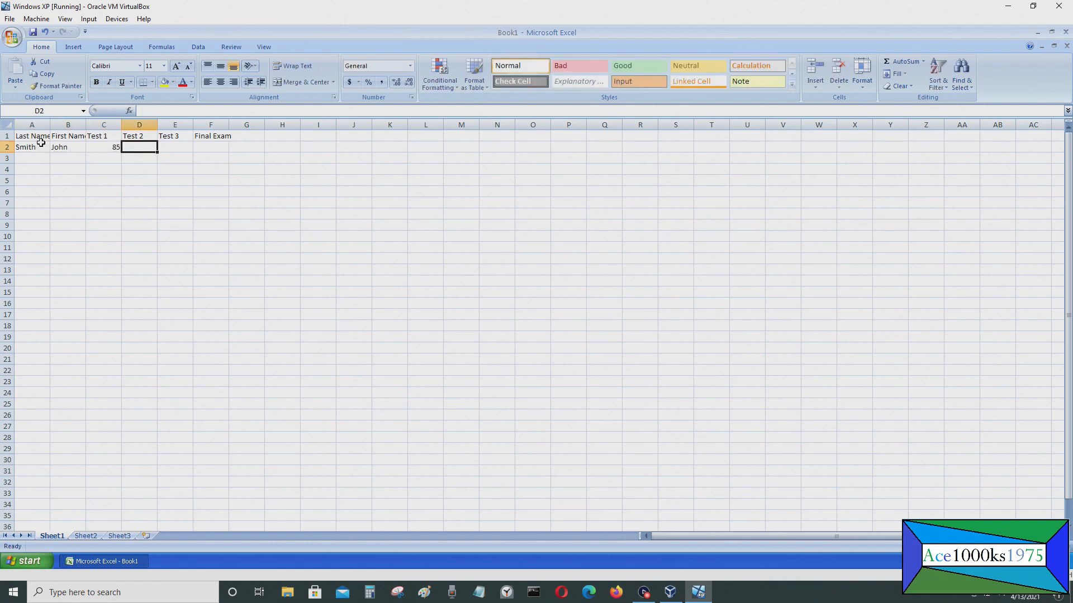
pyautogui.write('78')
pyautogui.press('Return')
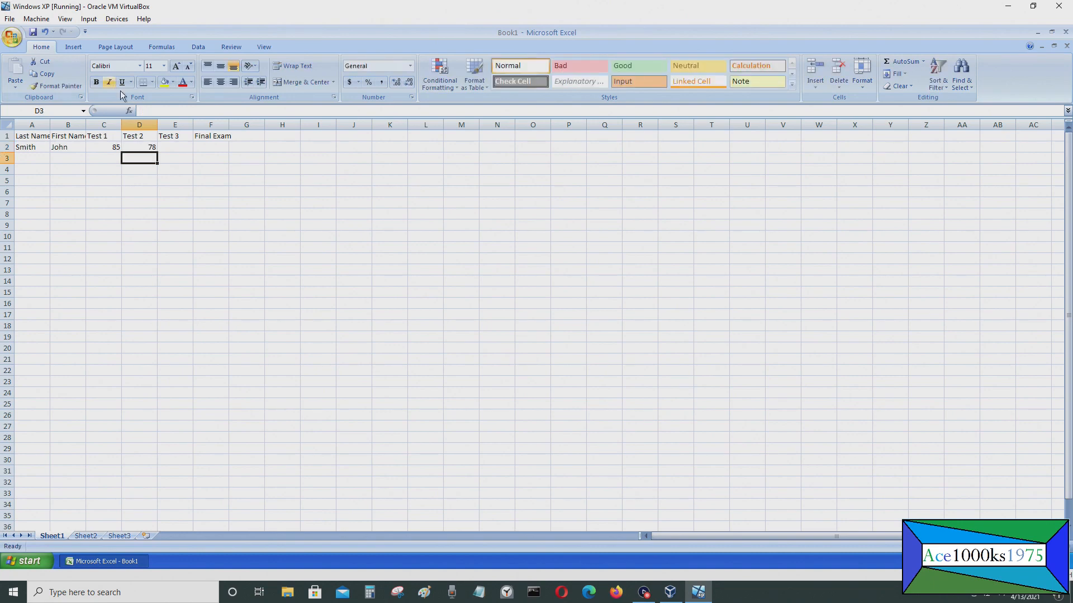
# Enter 93 for Test 3 in E2 and 93 for the Final Exam in F2
pyautogui.click(181, 150)
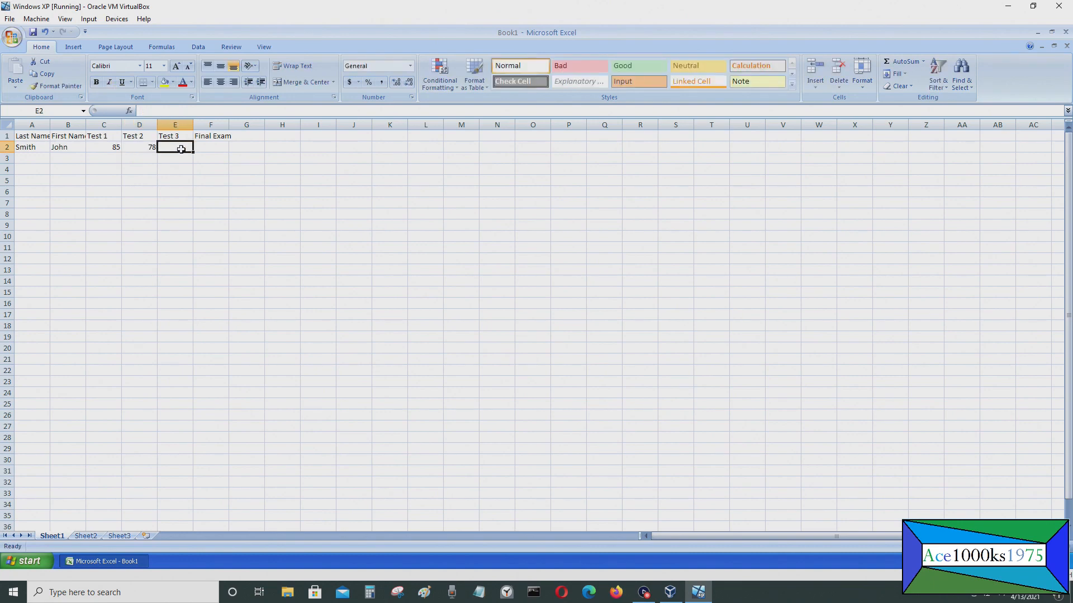
pyautogui.write('93')
pyautogui.press('Return')
pyautogui.click(219, 144)
pyautogui.write('93')
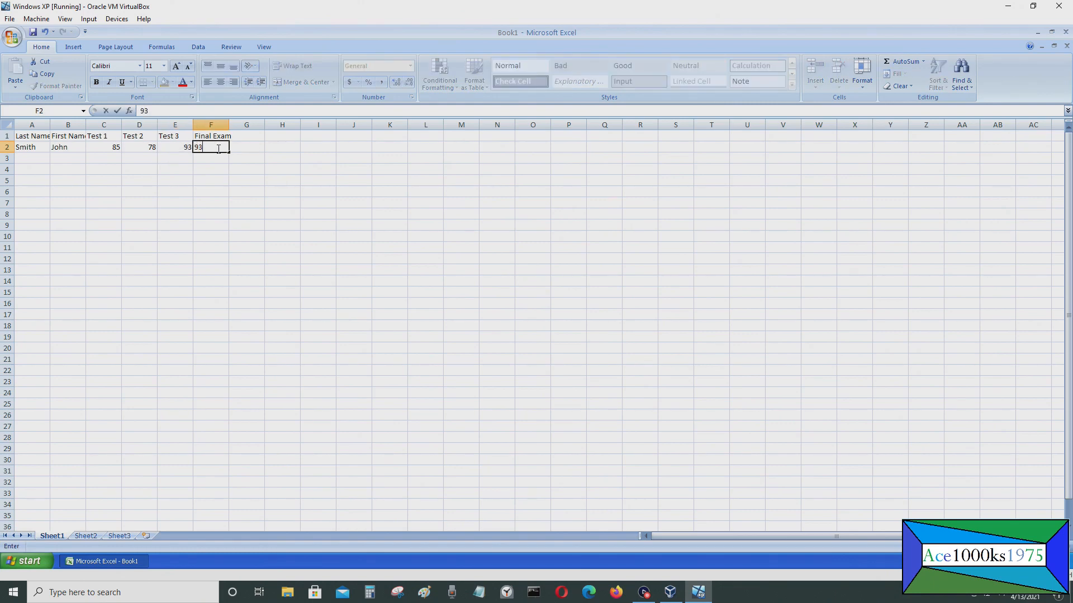
pyautogui.press('Return')
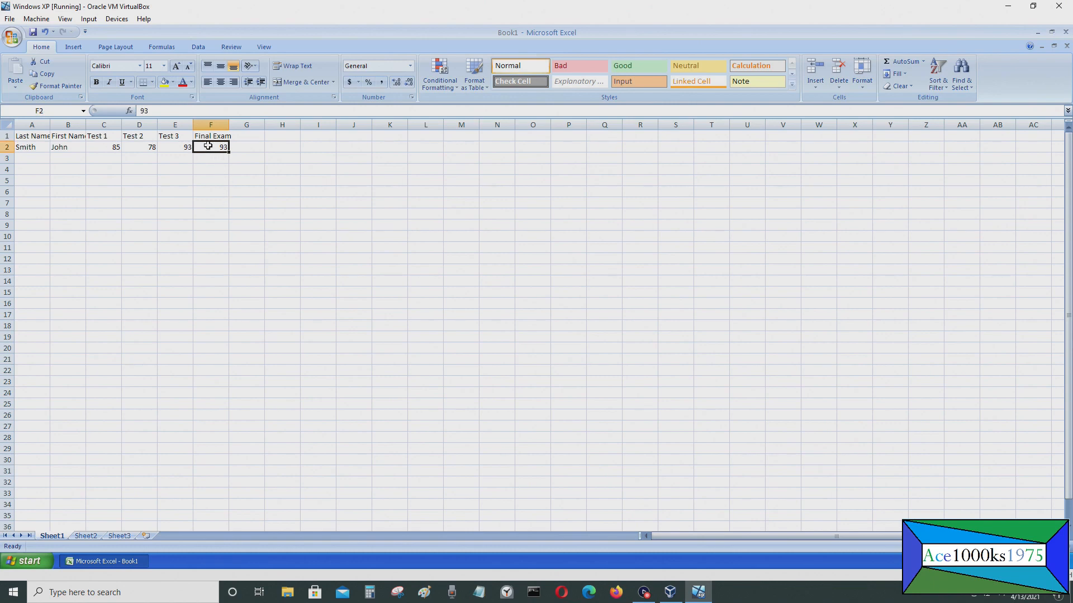
# Enter the header "Average Grade" in cell G1
pyautogui.click(247, 126)
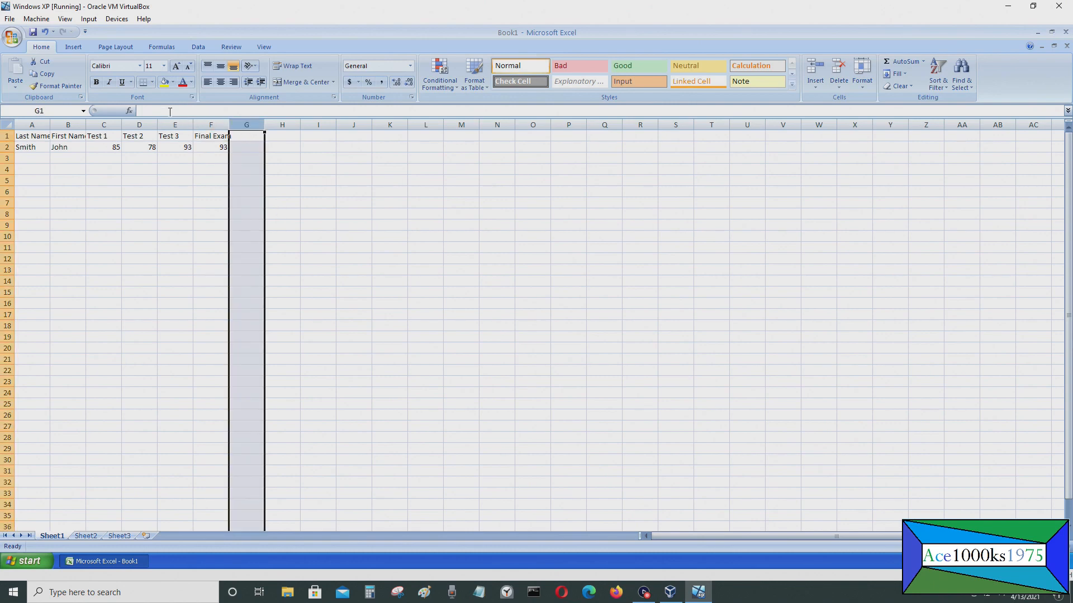
pyautogui.click(444, 111)
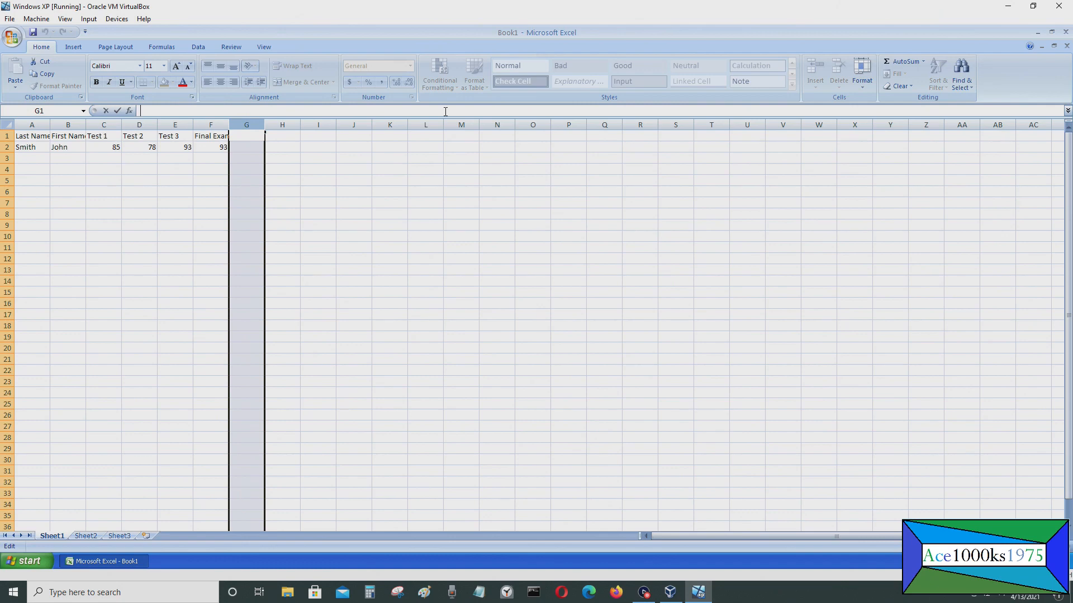
pyautogui.write('Average Grade')
pyautogui.press('Return')
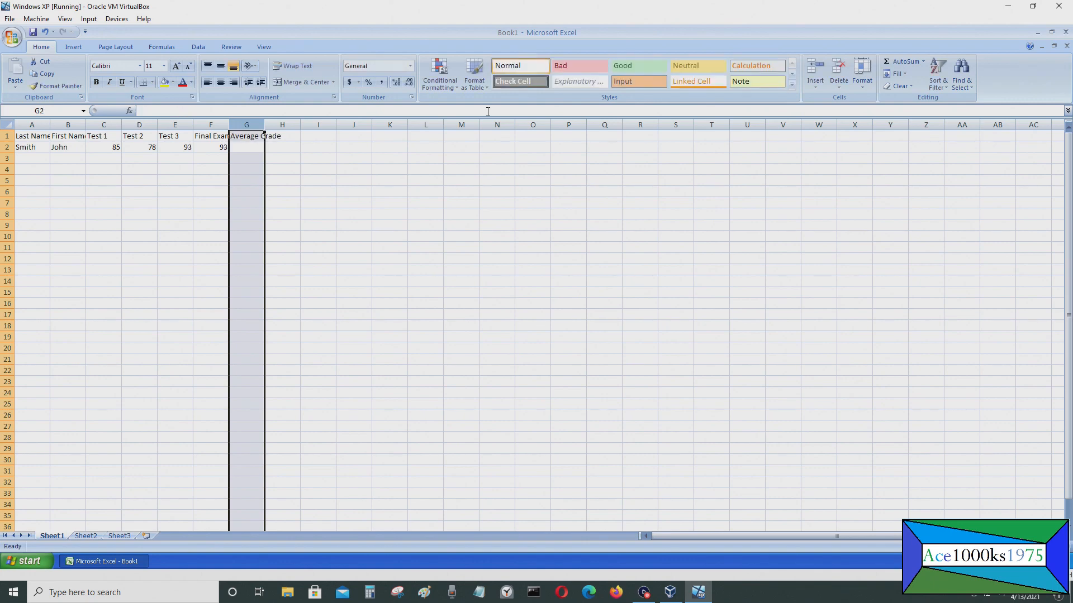
pyautogui.click(175, 225)
# Calculate the student's average in G2 with the formula =(C2+D2+E2+F2)/4
pyautogui.click(246, 150)
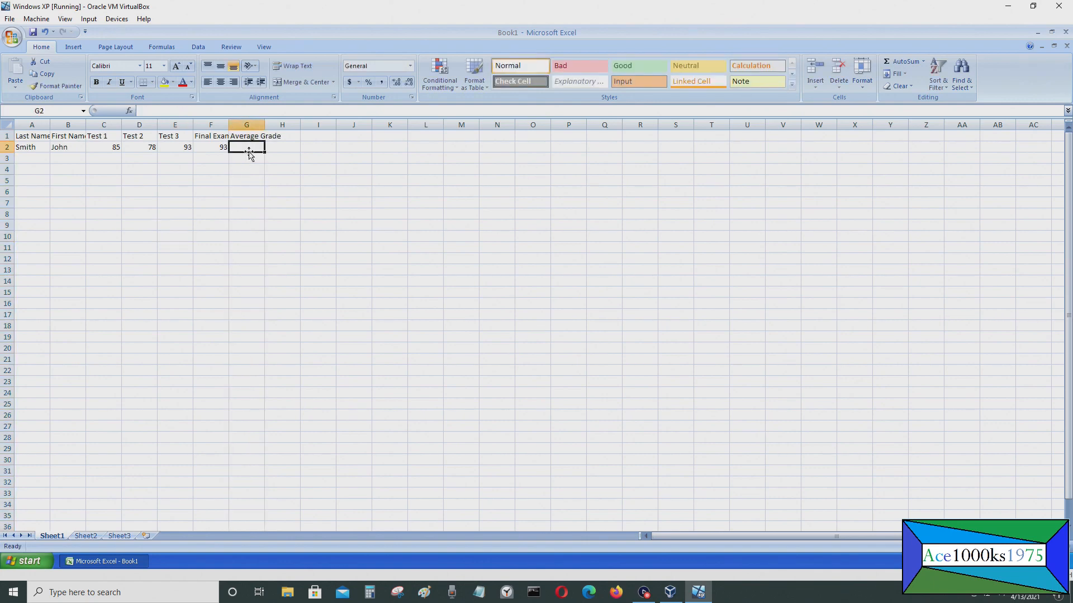
pyautogui.write('=(C')
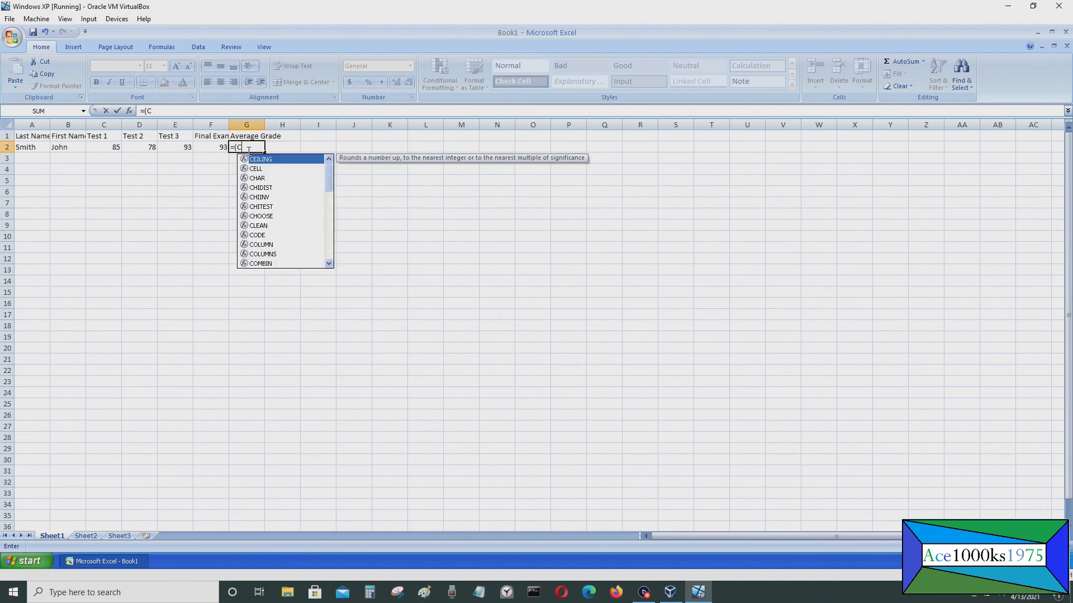
pyautogui.write('2+D')
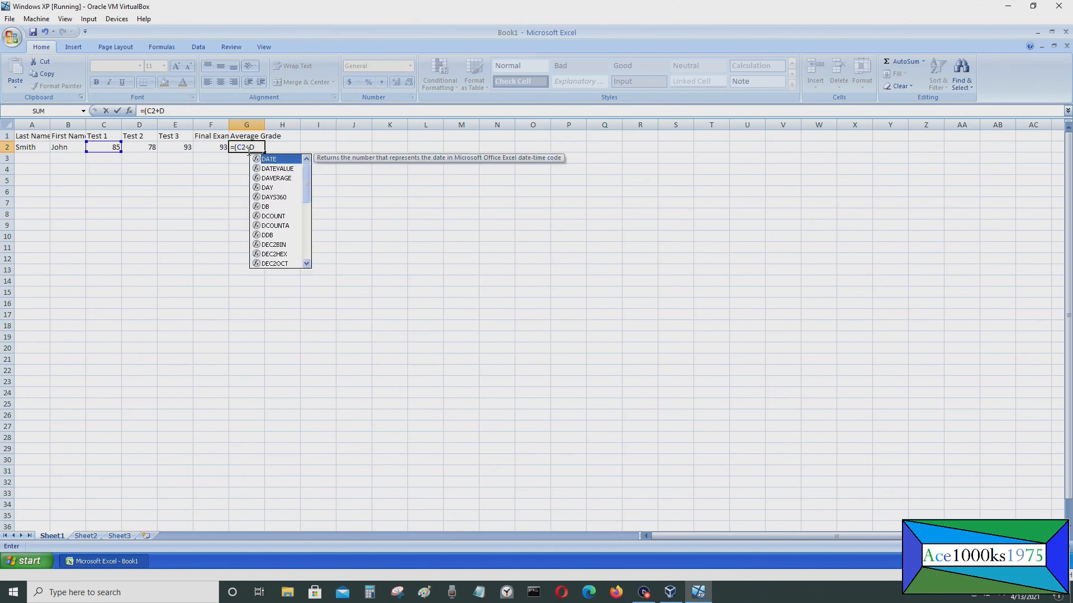
pyautogui.write('2')
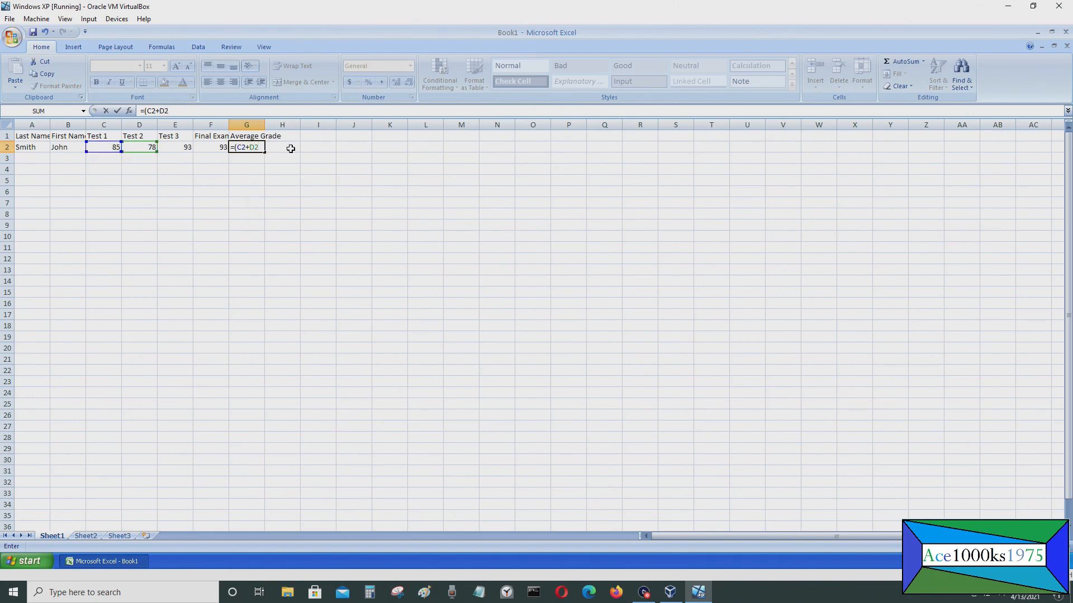
pyautogui.write('+E')
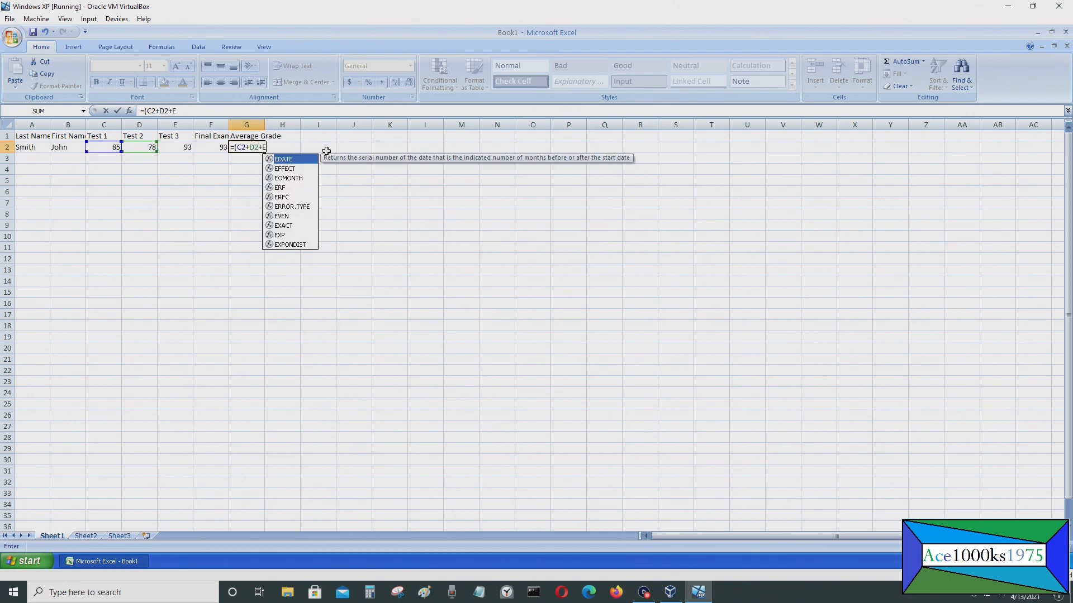
pyautogui.write('2')
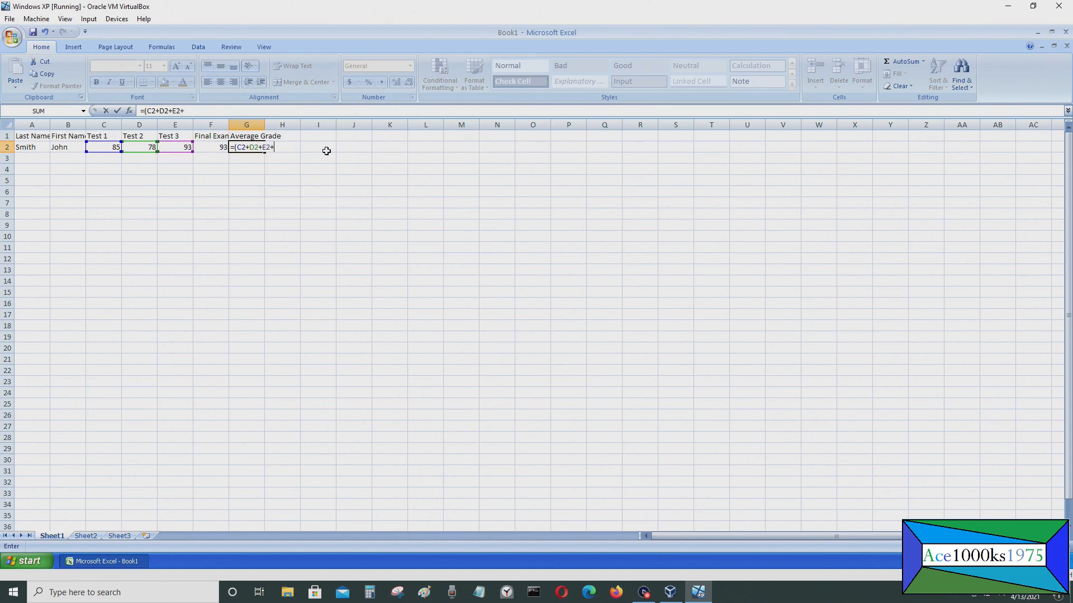
pyautogui.write('+F2)/4')
pyautogui.press('Return')
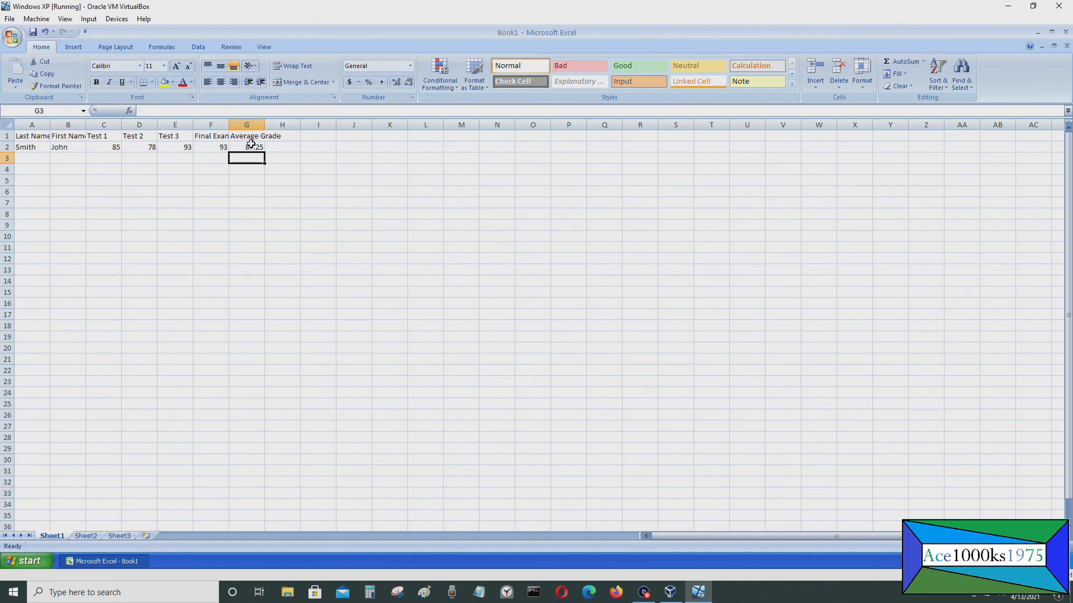
# Enter the header "Grade" in cell H1
pyautogui.click(281, 126)
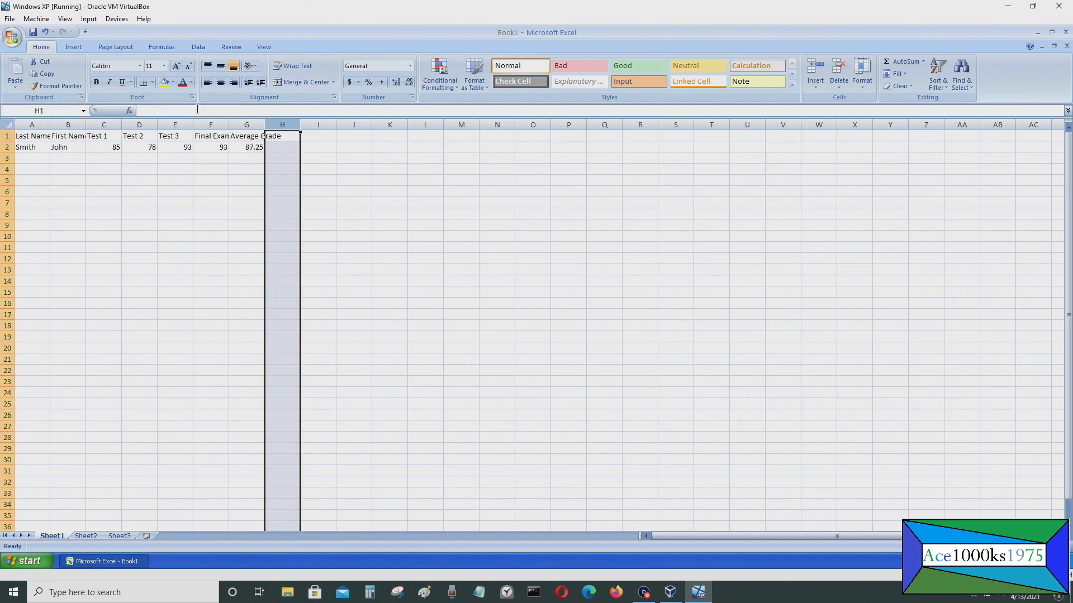
pyautogui.write('Grade')
pyautogui.press('Return')
pyautogui.click(225, 235)
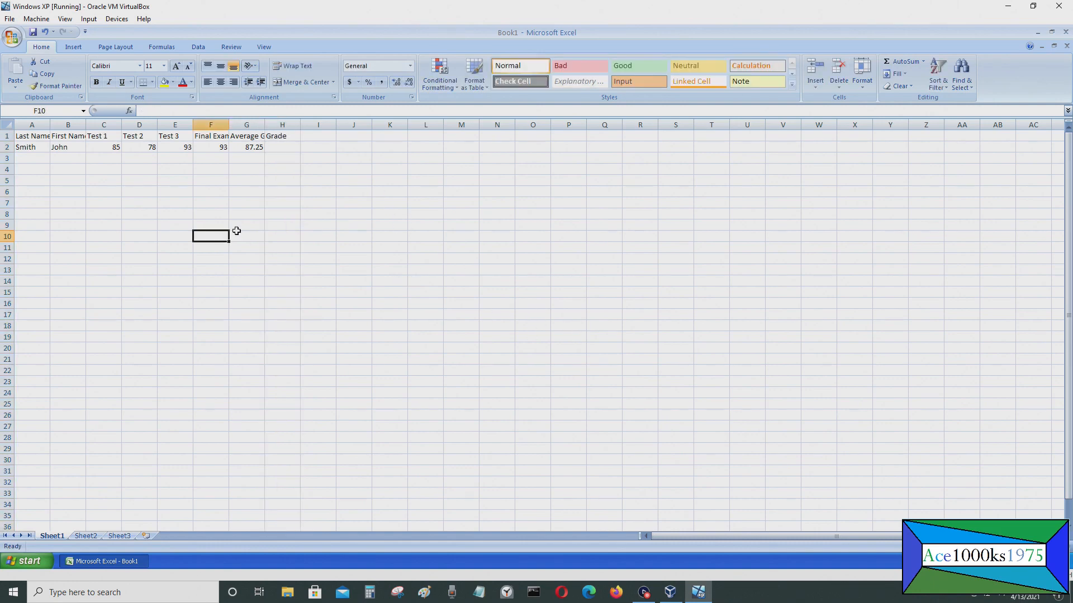
# In a new Notepad note, write the grading rules: Grade >=90 is A, Grade >=80 is B, Grade >=70 is C
pyautogui.click(282, 146)
pyautogui.click(479, 592)
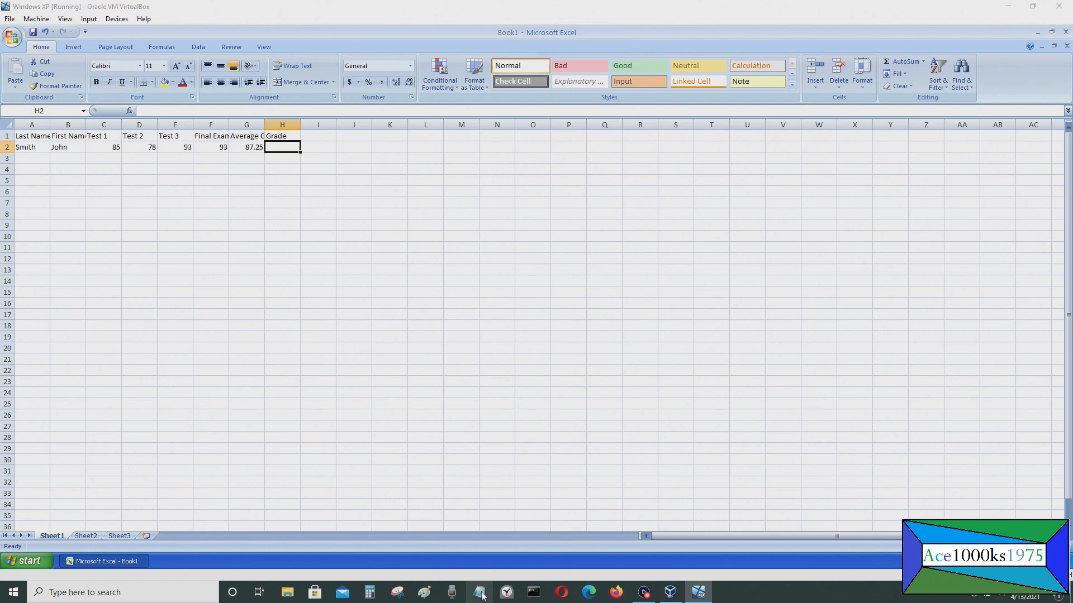
pyautogui.write('If ')
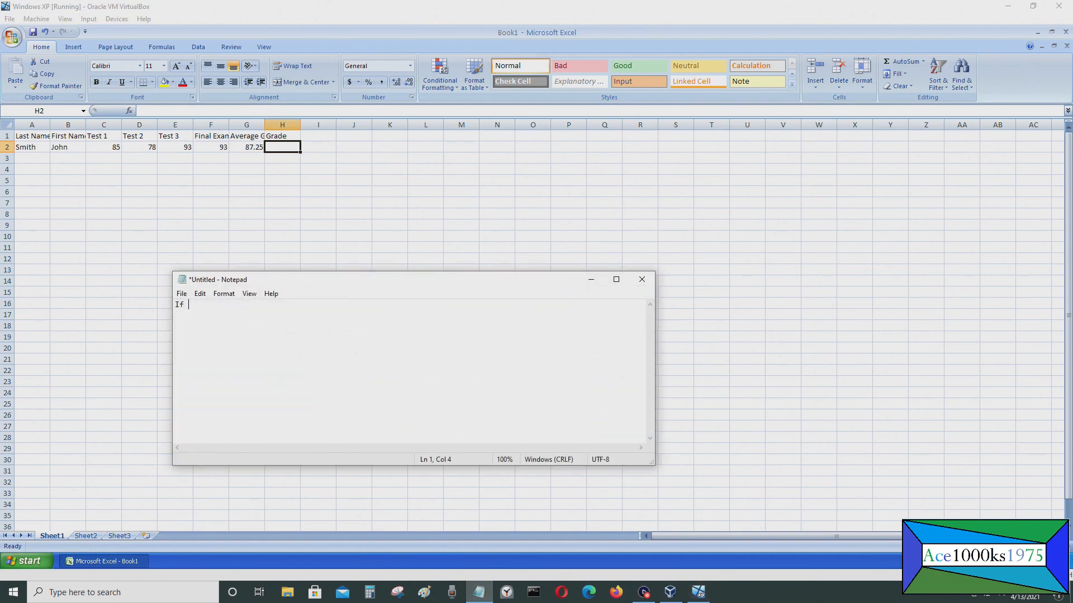
pyautogui.write('Gracew')
pyautogui.press('BackSpace')
pyautogui.press('BackSpace')
pyautogui.press('BackSpace')
pyautogui.write('de >=90 AIf Grade >=80 AIf Grade >=70 CIf Gra')
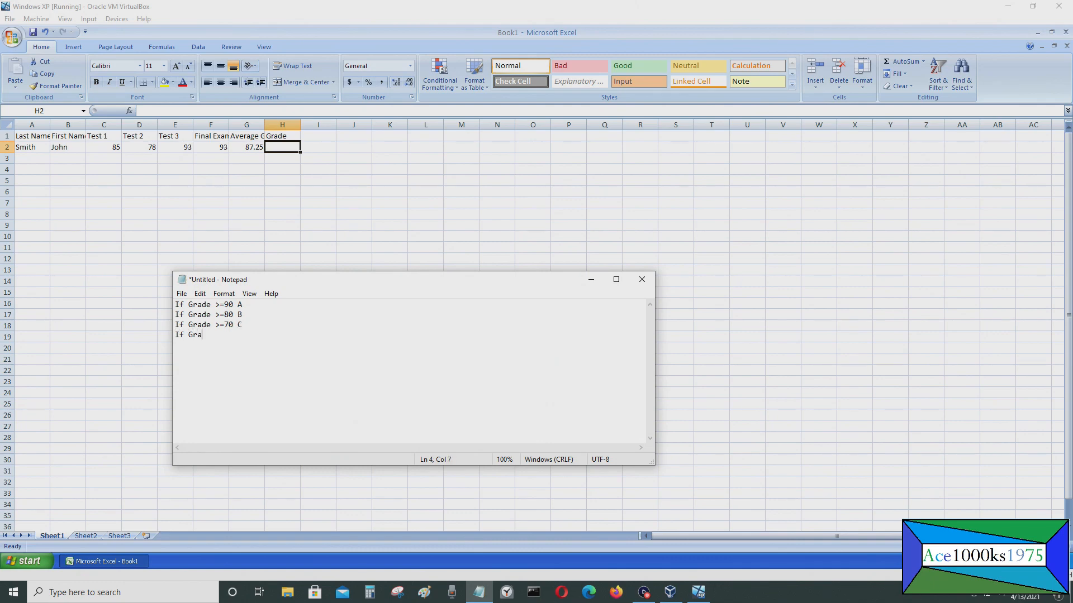
# Add the remaining rules to the note: Grade >=60 is D and Grade >=50 is F
pyautogui.write('de >')
pyautogui.write('=')
pyautogui.write('60 D')
pyautogui.write('If Grade ')
pyautogui.write('>=50')
pyautogui.write(' F')
# Back in Excel, begin a nested IF formula in H2 that returns "A" for G2>=90 and "B" for G2>=80
pyautogui.click(284, 146)
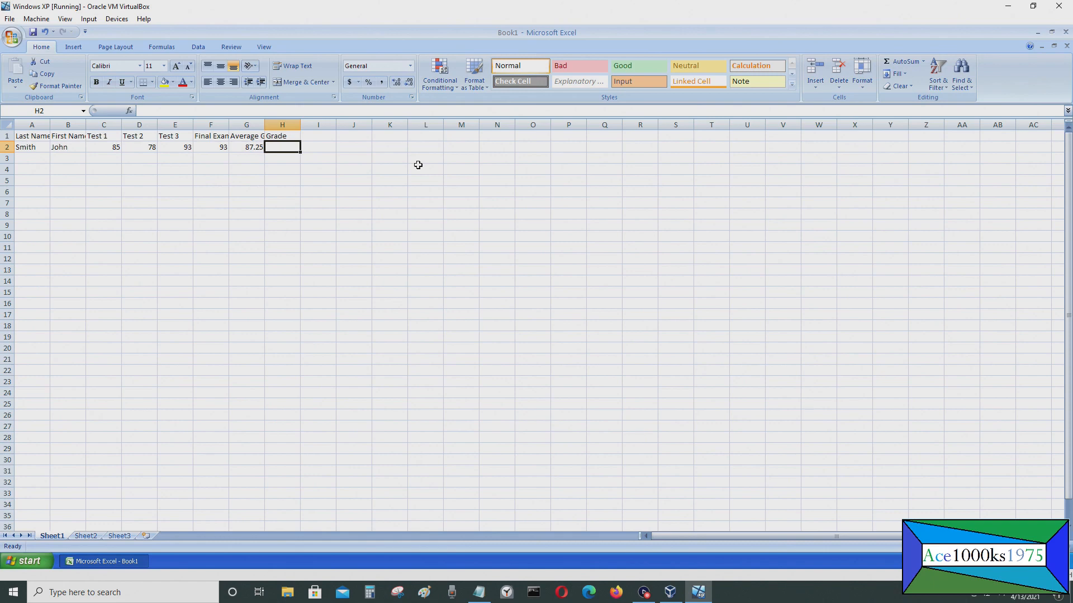
pyautogui.write('=if(')
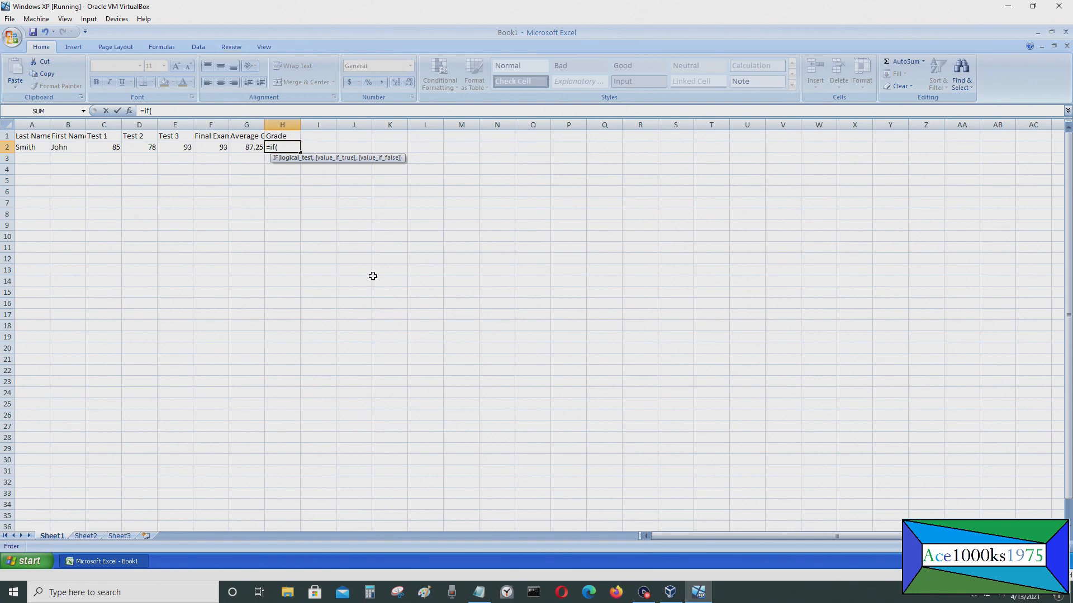
pyautogui.write('G')
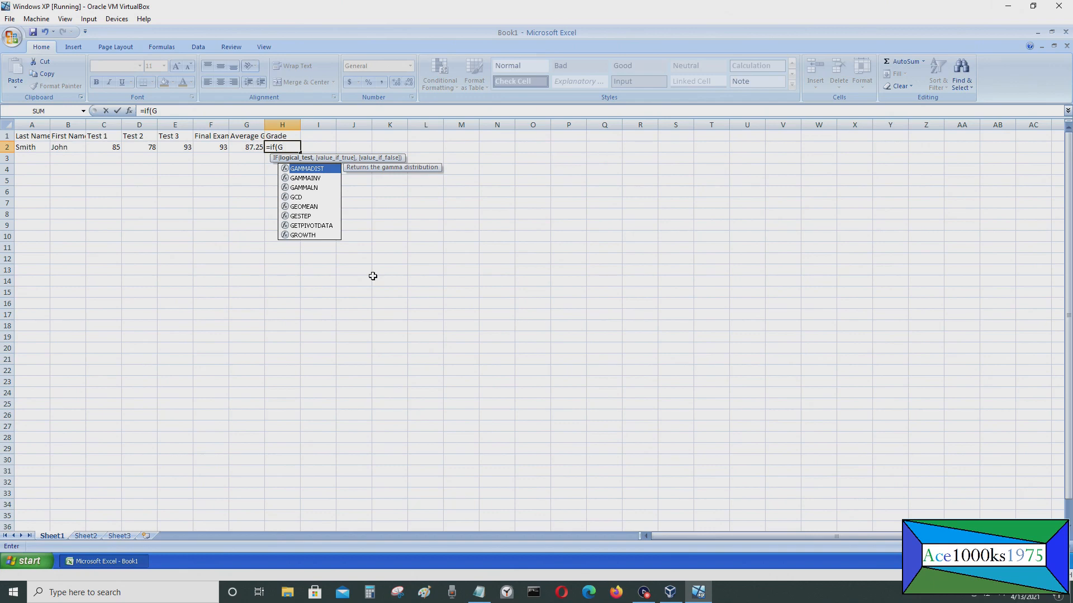
pyautogui.write('2>=')
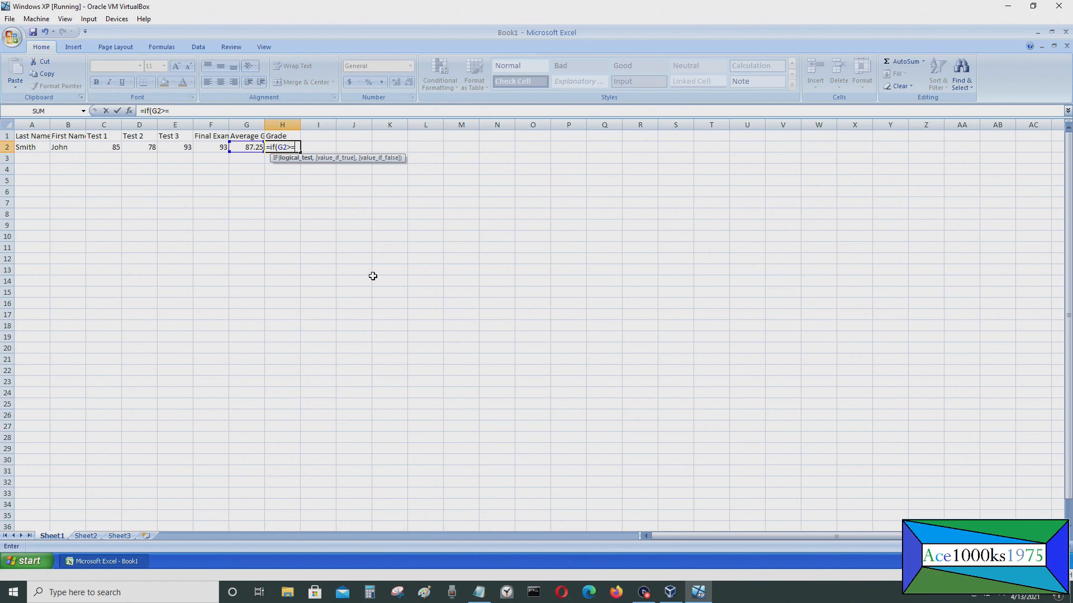
pyautogui.write('90,"A"')
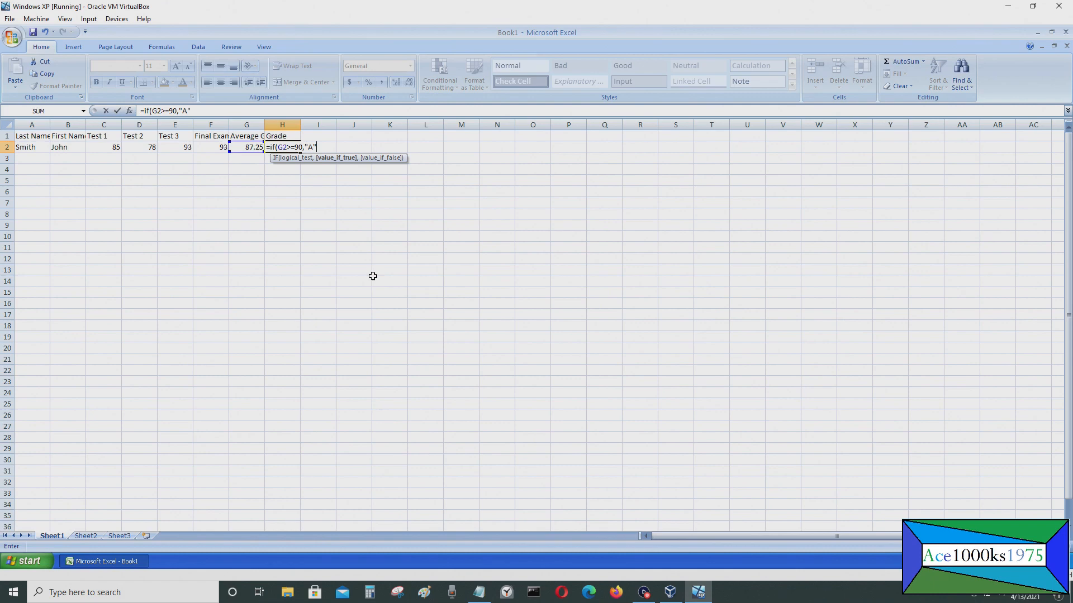
pyautogui.write(',if(G2')
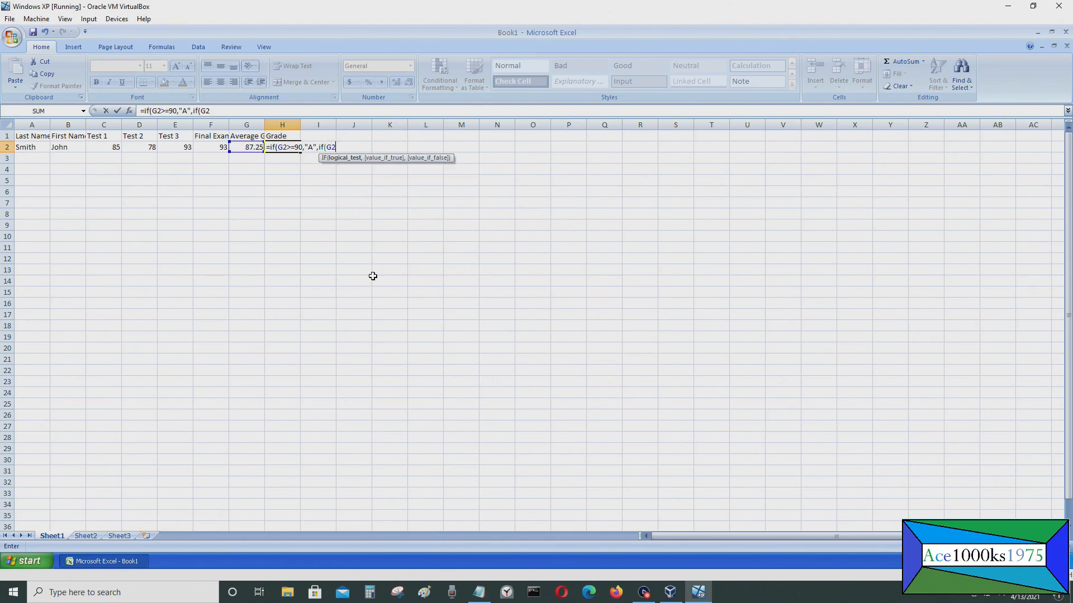
pyautogui.write('>=80,"B')
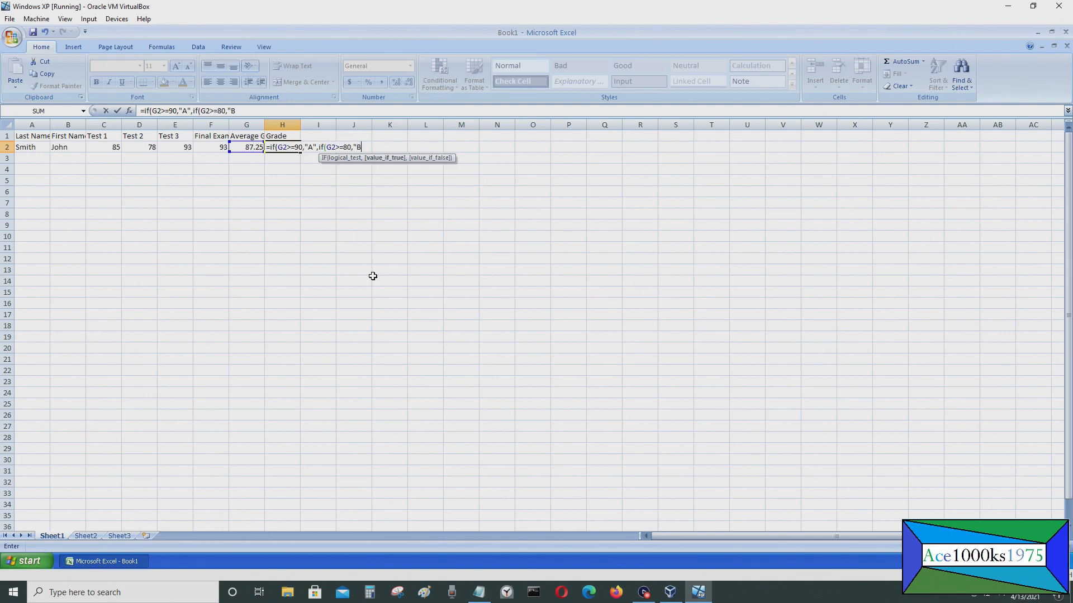
# Extend the H2 formula with a nested IF that returns "C" for G2>=70
pyautogui.write('",if')
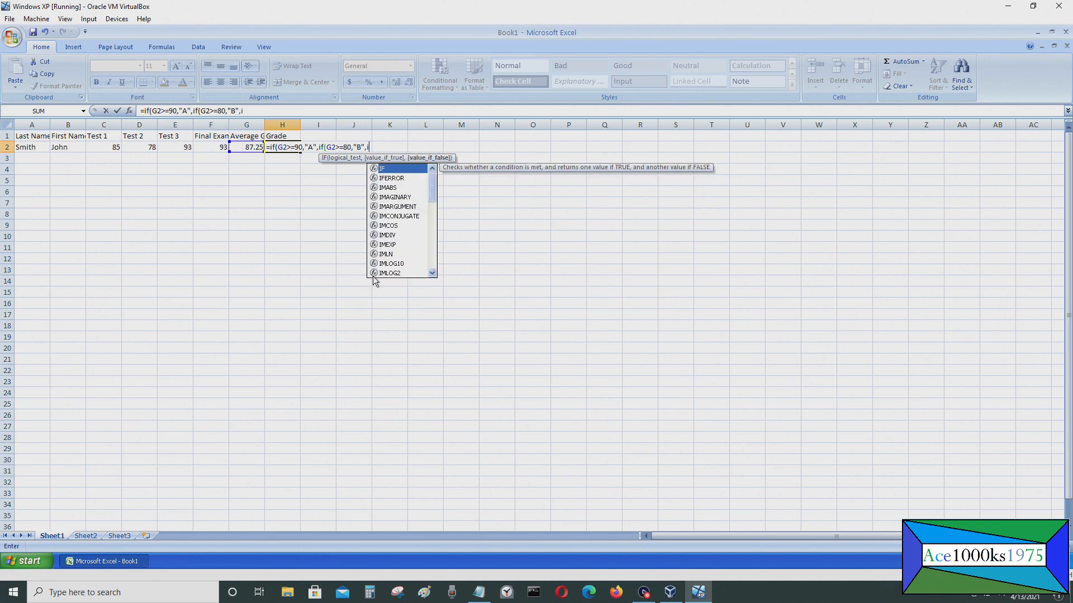
pyautogui.write('(')
pyautogui.write('G2')
pyautogui.write('>=')
pyautogui.write('70')
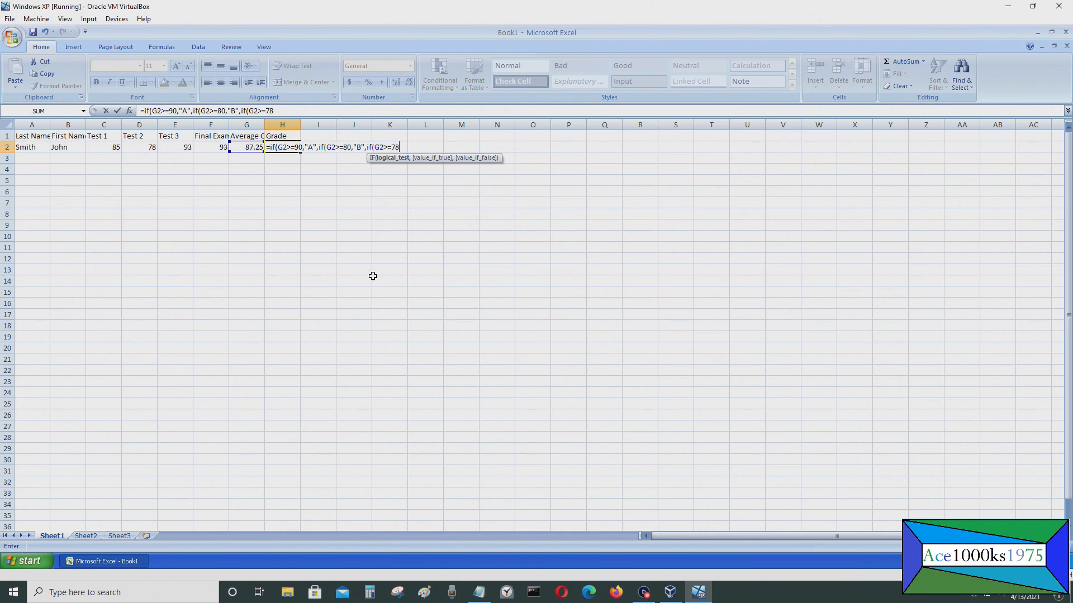
pyautogui.write(',"C",if')
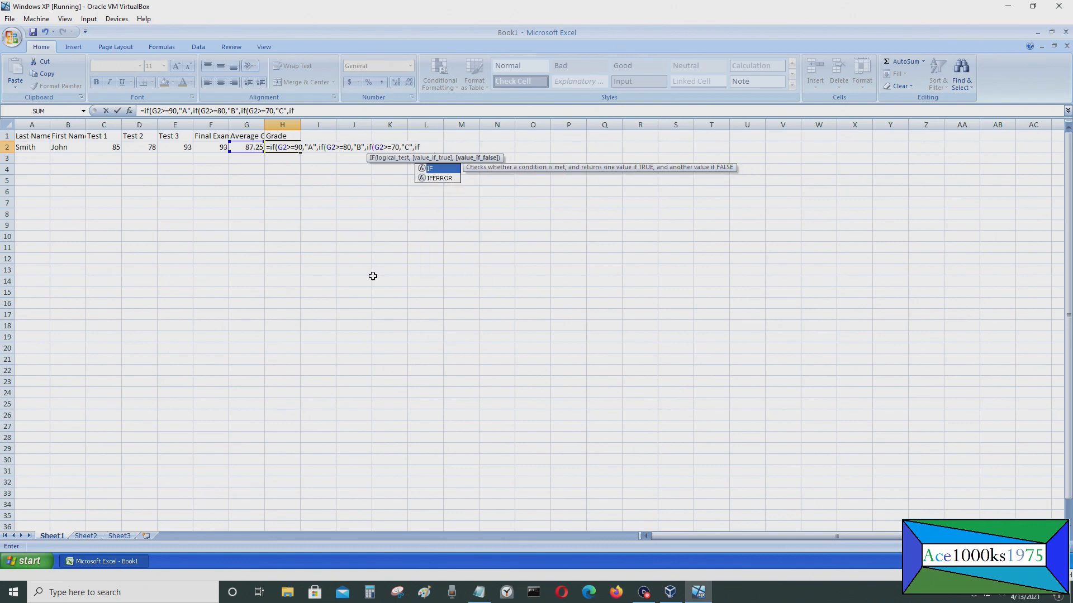
# Complete the H2 formula with nested IFs returning "D" for G2>=60 and "F" for G2>=50, closing every parenthesis
pyautogui.write('(G2>')
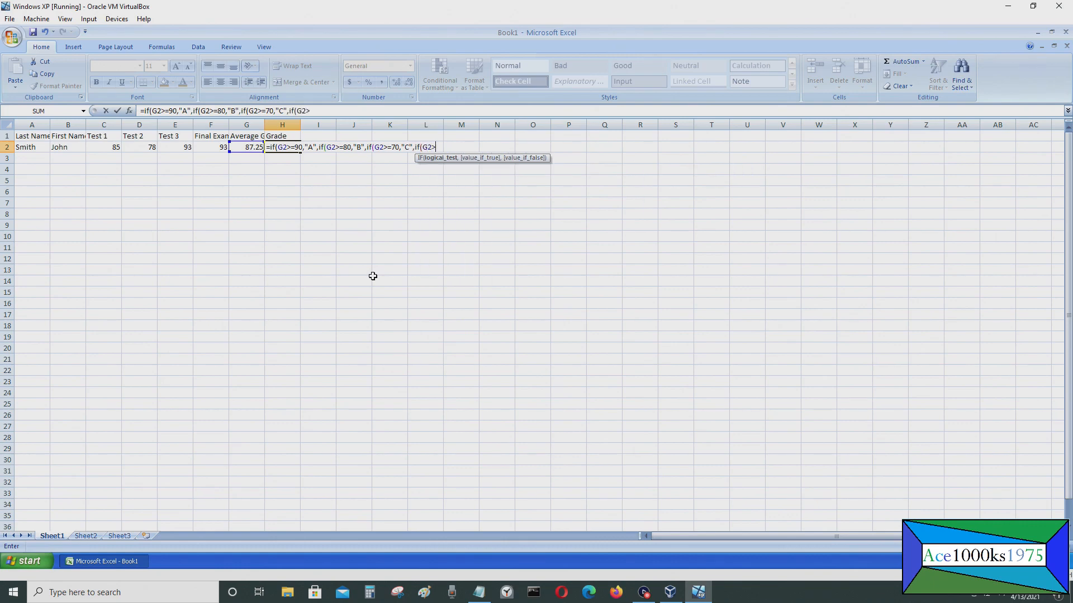
pyautogui.write('=60,"D"')
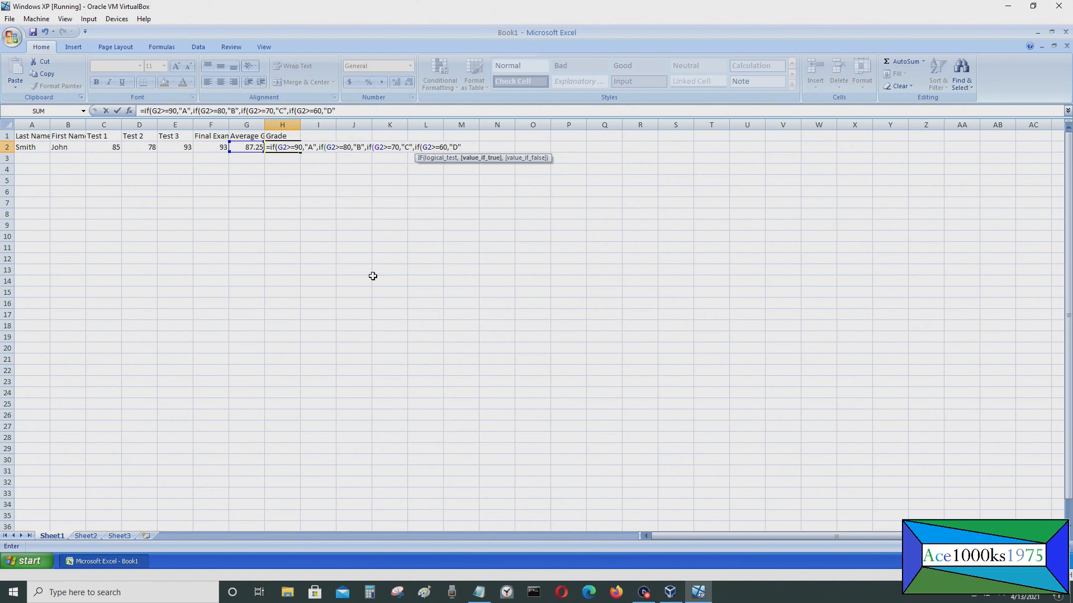
pyautogui.write(',if(G2')
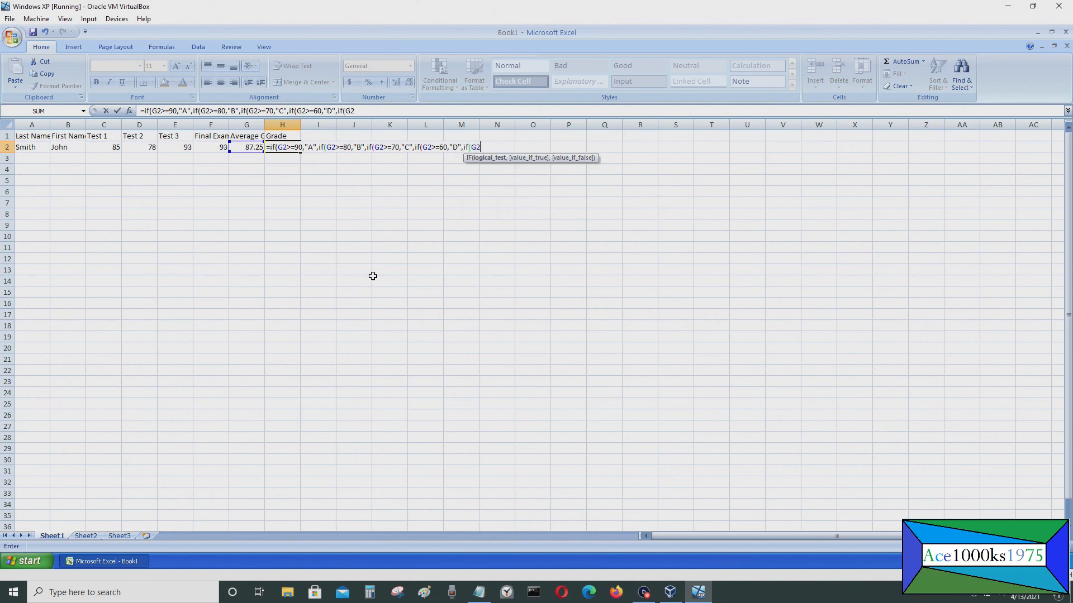
pyautogui.write('>=50,"F",')
pyautogui.press('BackSpace')
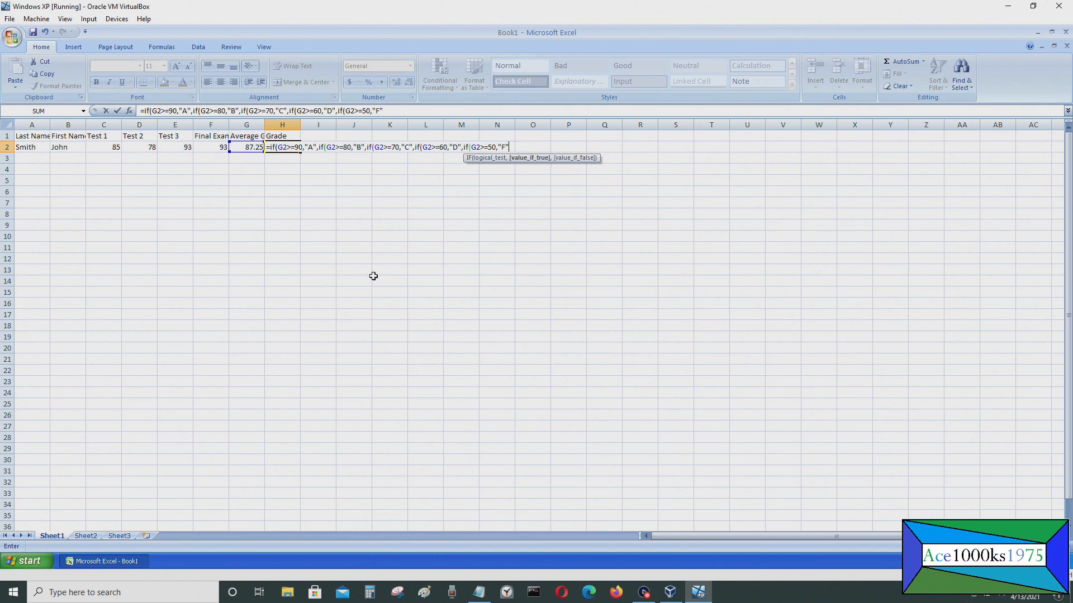
pyautogui.write('))')
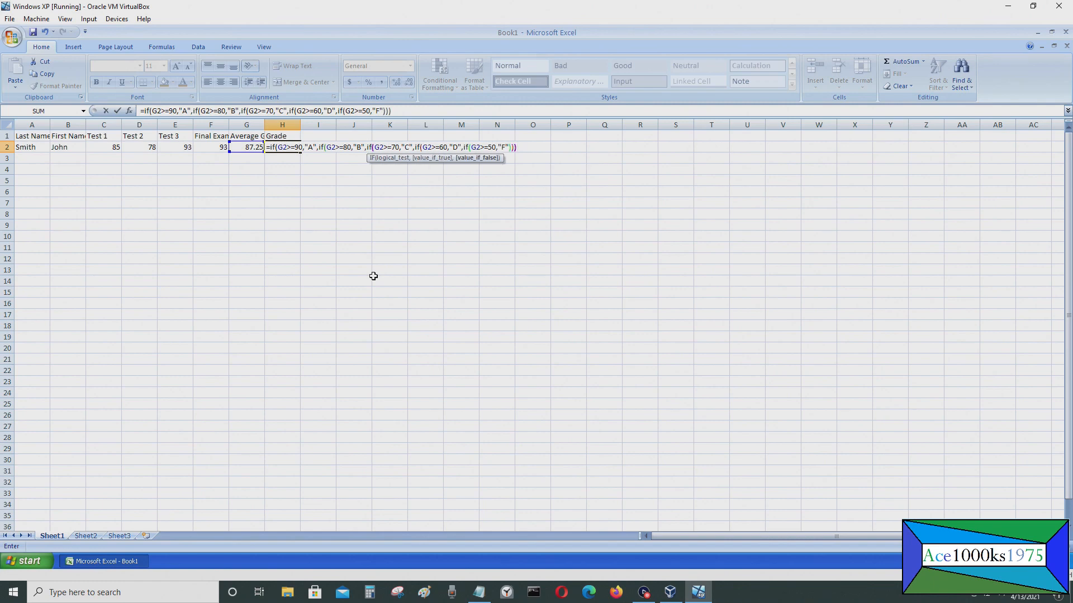
pyautogui.press('Return')
pyautogui.press('Return')
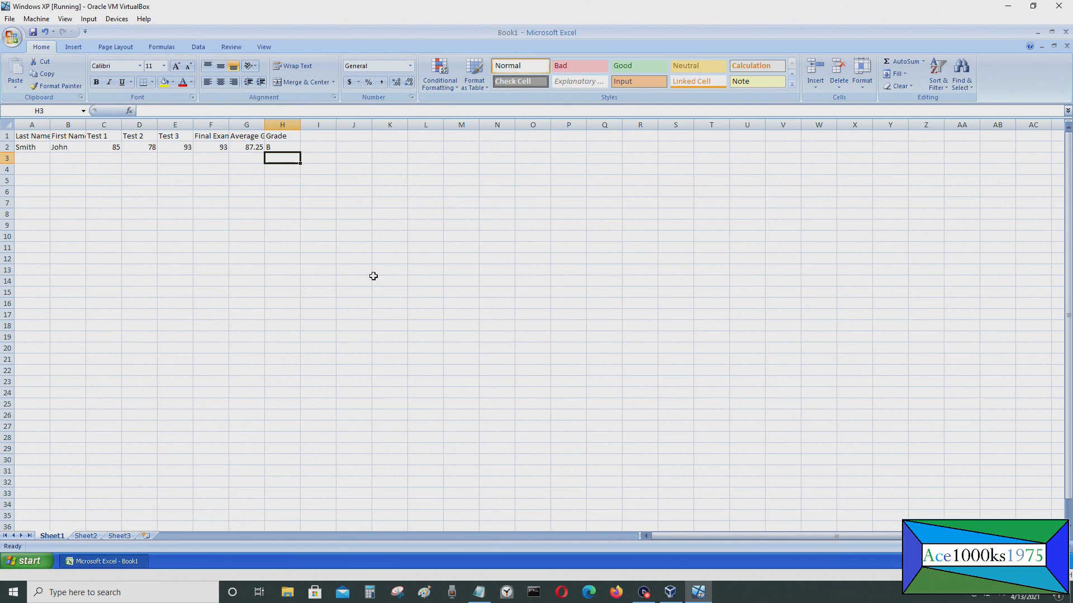
# Examine the nested IF formula in H2, including its closing parentheses
pyautogui.click(292, 148)
pyautogui.click(418, 111)
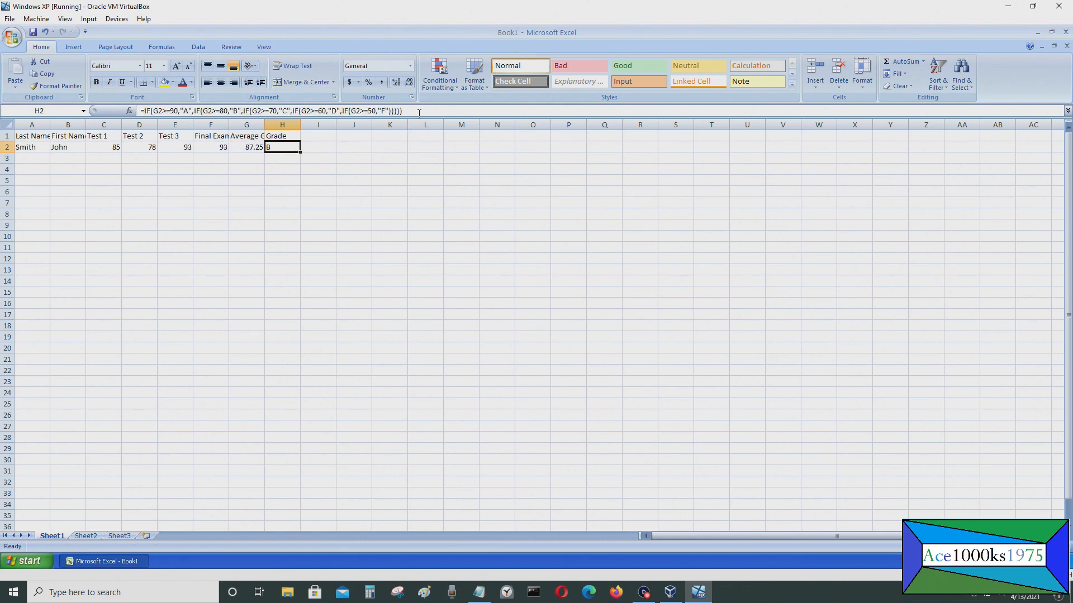
pyautogui.press('BackSpace')
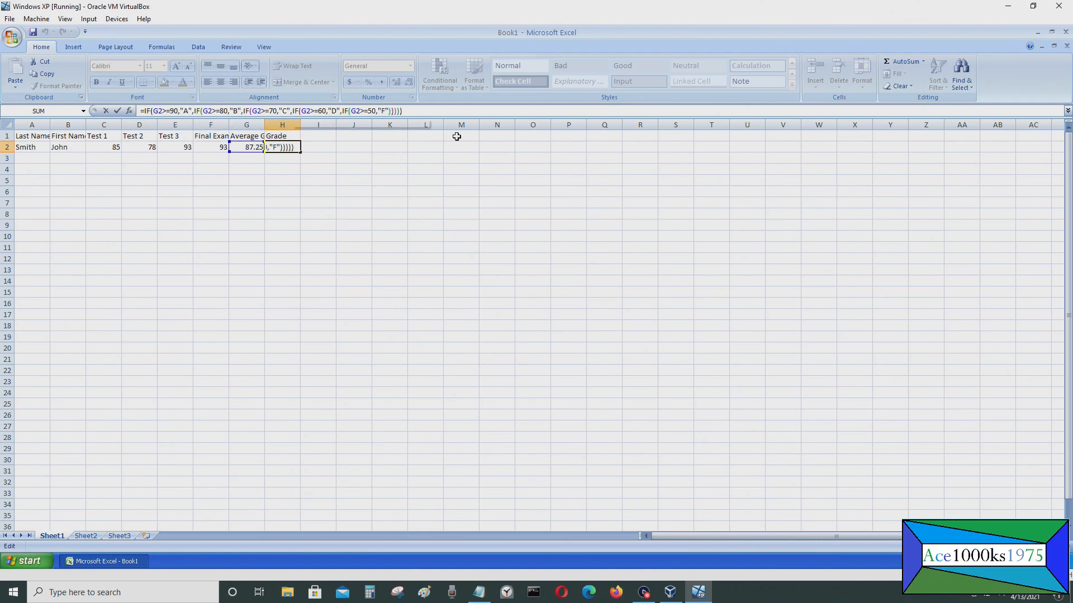
pyautogui.click(465, 106)
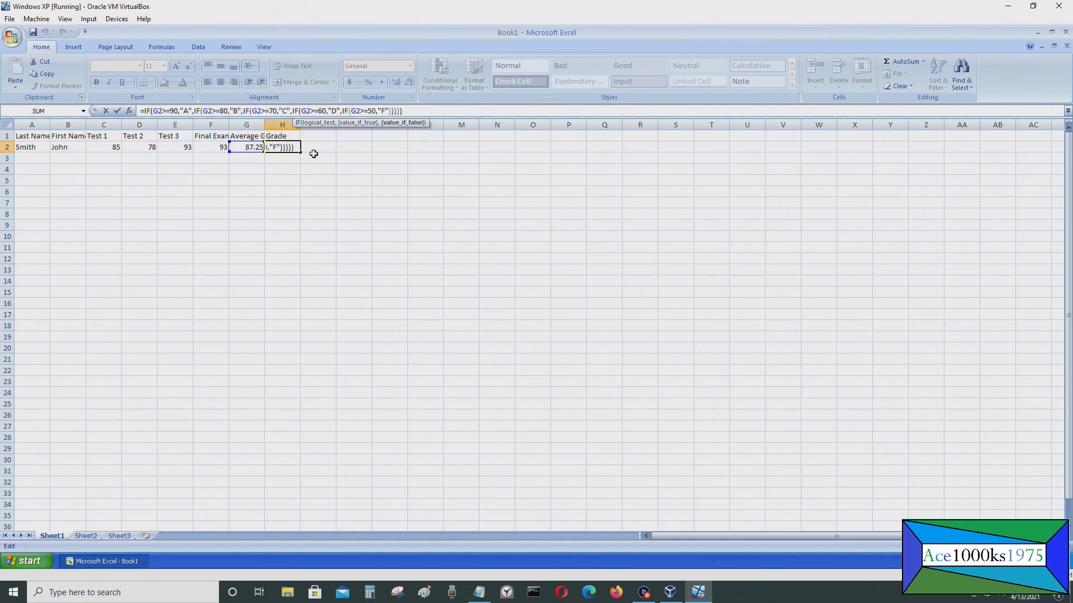
pyautogui.click(290, 158)
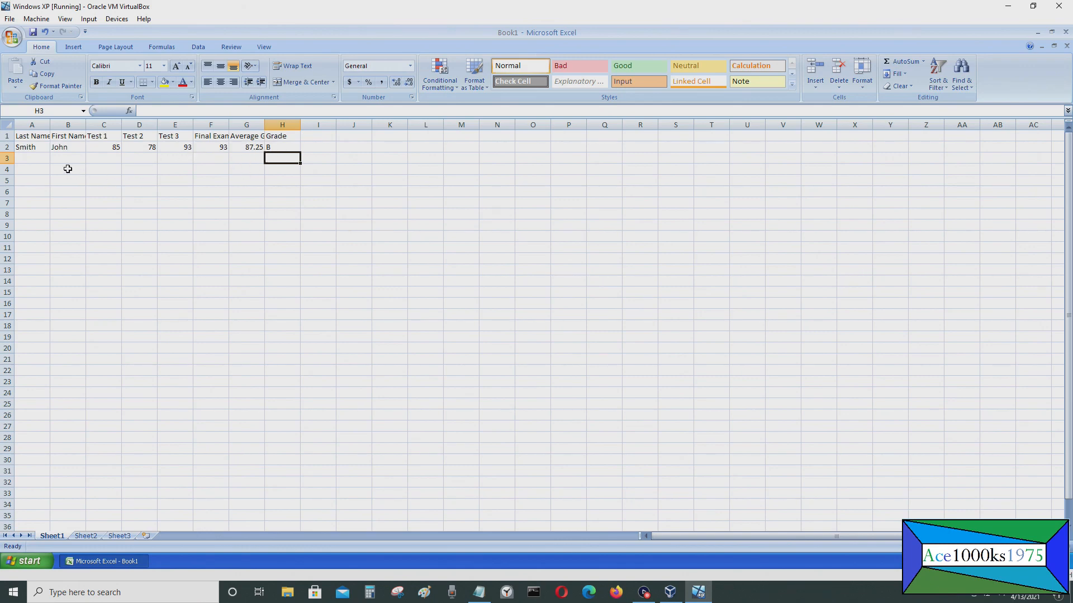
# Enter the second student's last name in A3 and first name in B3
pyautogui.click(33, 159)
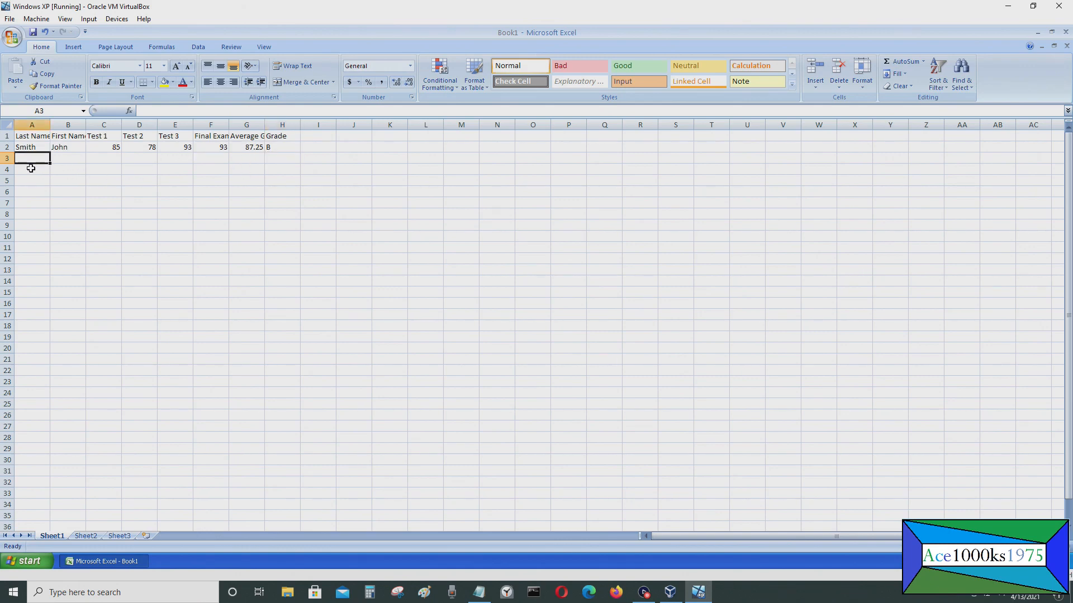
pyautogui.write('Doe')
pyautogui.press('Tab')
pyautogui.write('Jane')
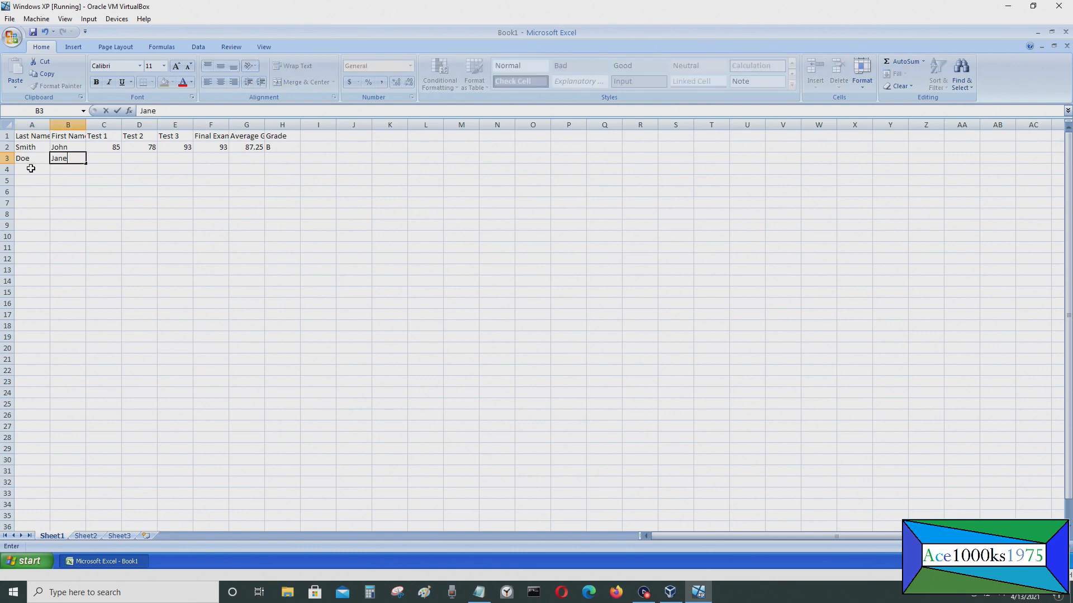
pyautogui.press('Return')
# Enter the second student's scores of 87 for Test 1 in C3 and 84 for Test 2 in D3
pyautogui.click(118, 159)
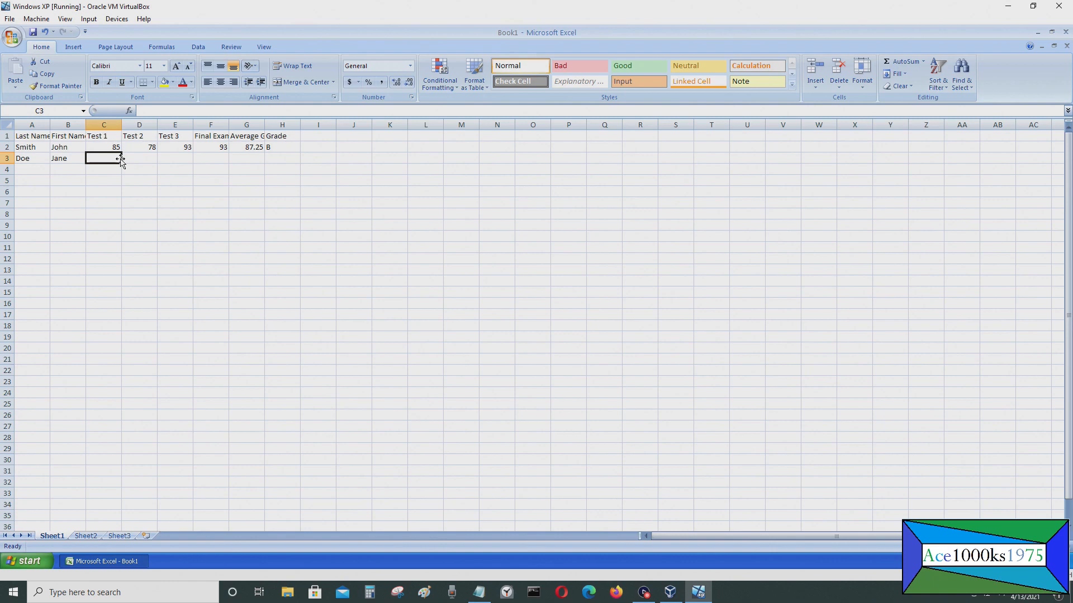
pyautogui.write('87')
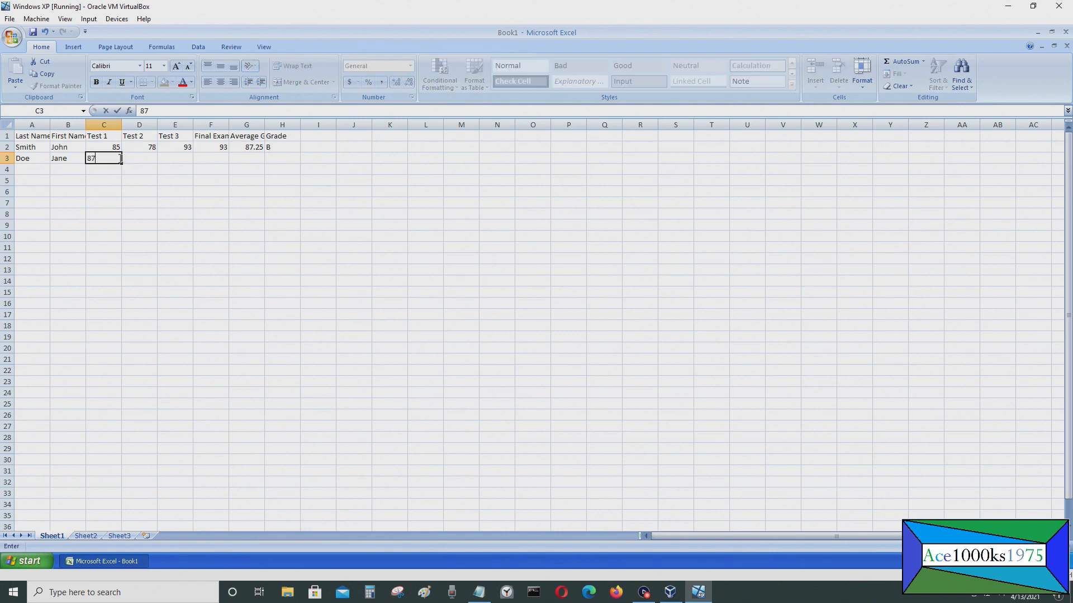
pyautogui.press('Return')
pyautogui.click(123, 161)
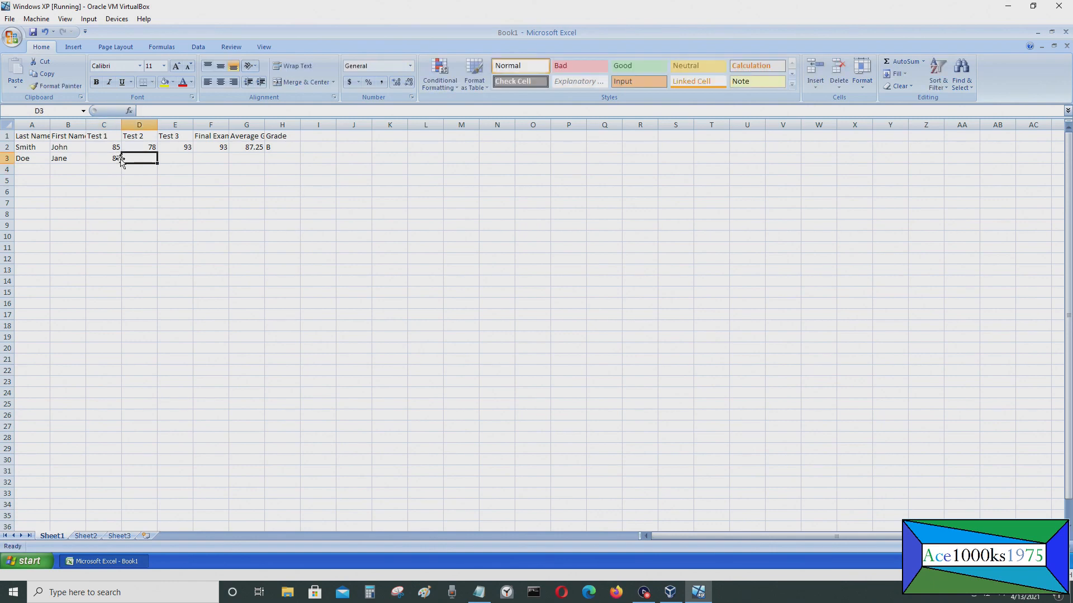
pyautogui.write('84')
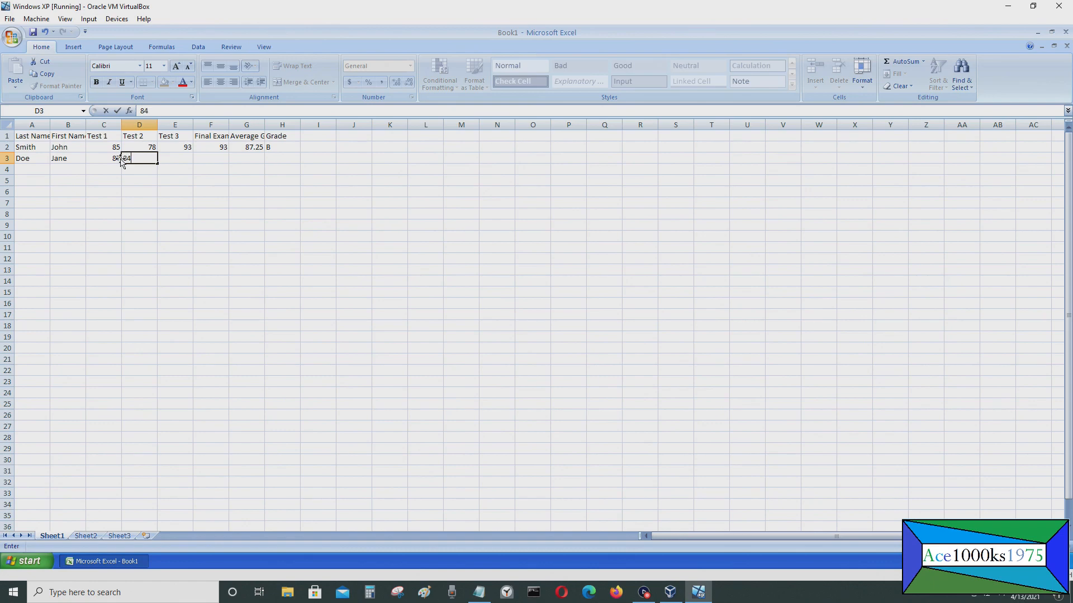
pyautogui.press('Return')
# Enter 92 for Test 3 in E3 and 100 for the Final Exam in F3
pyautogui.press('Up')
pyautogui.press('Right')
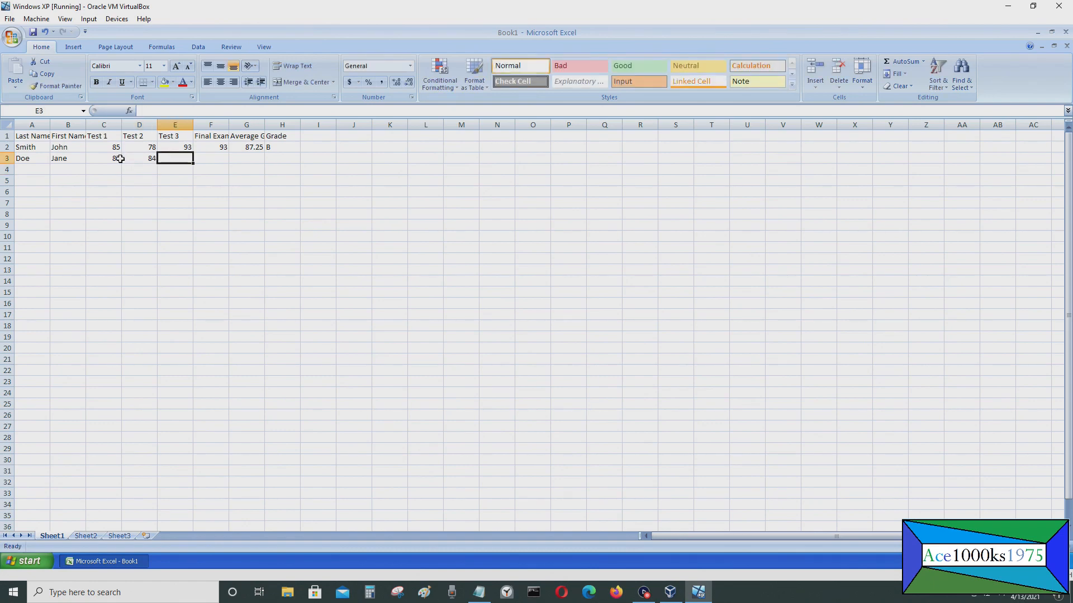
pyautogui.write('92')
pyautogui.press('Tab')
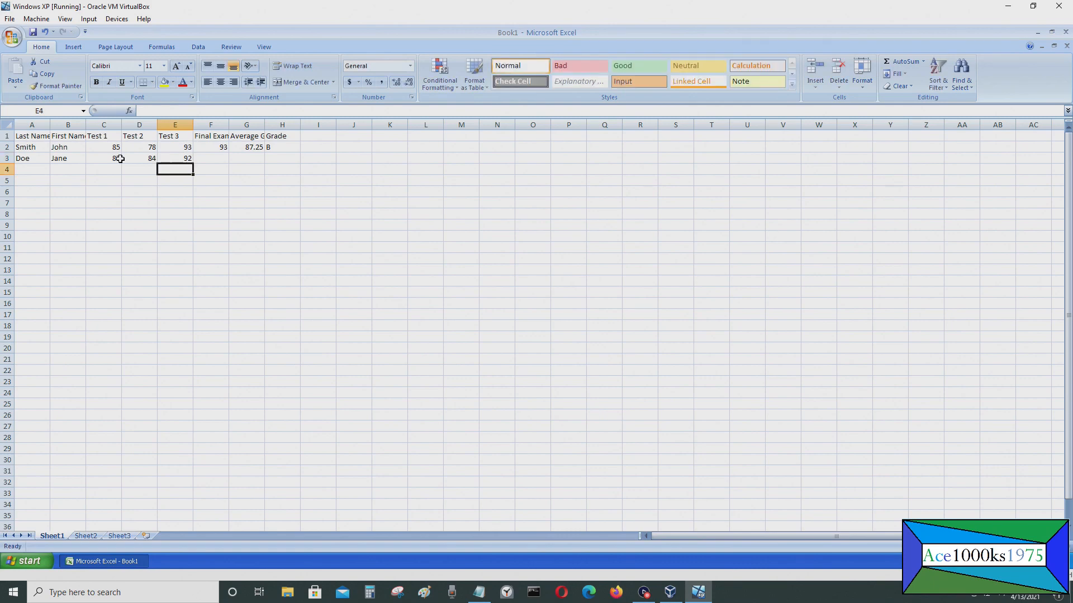
pyautogui.write('100')
pyautogui.press('Return')
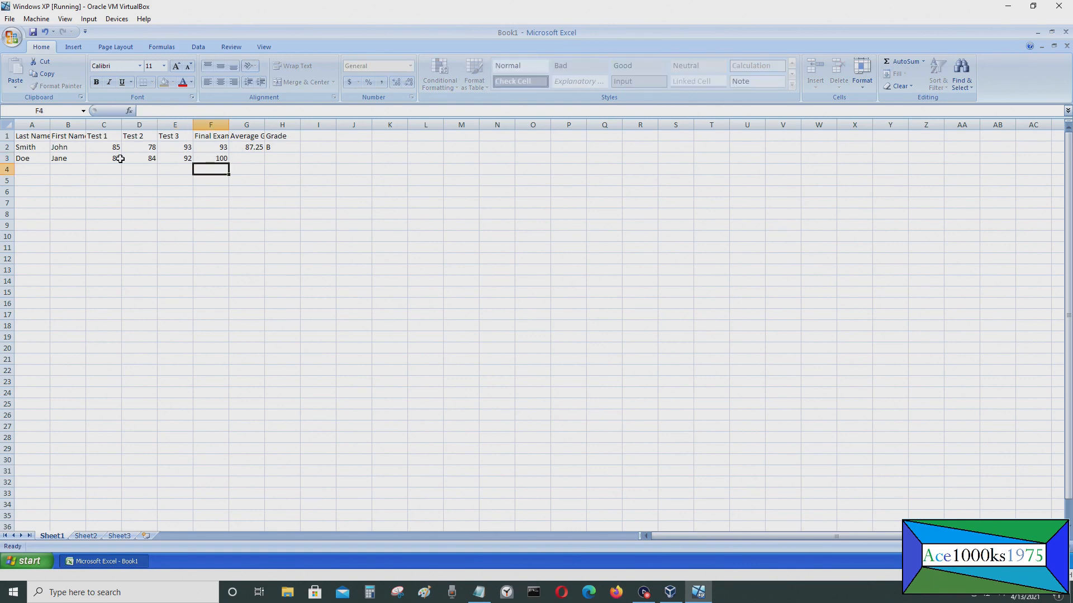
# Fill the average and grade formulas from G2:H2 down to row 3
pyautogui.moveTo(253, 148); pyautogui.dragTo(298, 165)
pyautogui.click(243, 168)
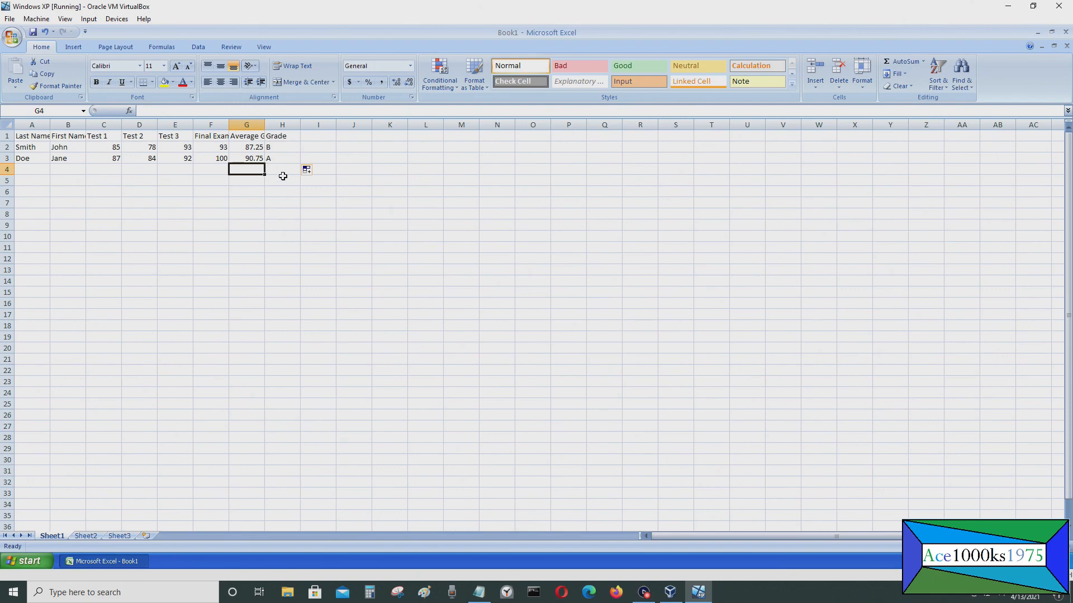
# Enter the third student's last name in A4
pyautogui.click(38, 171)
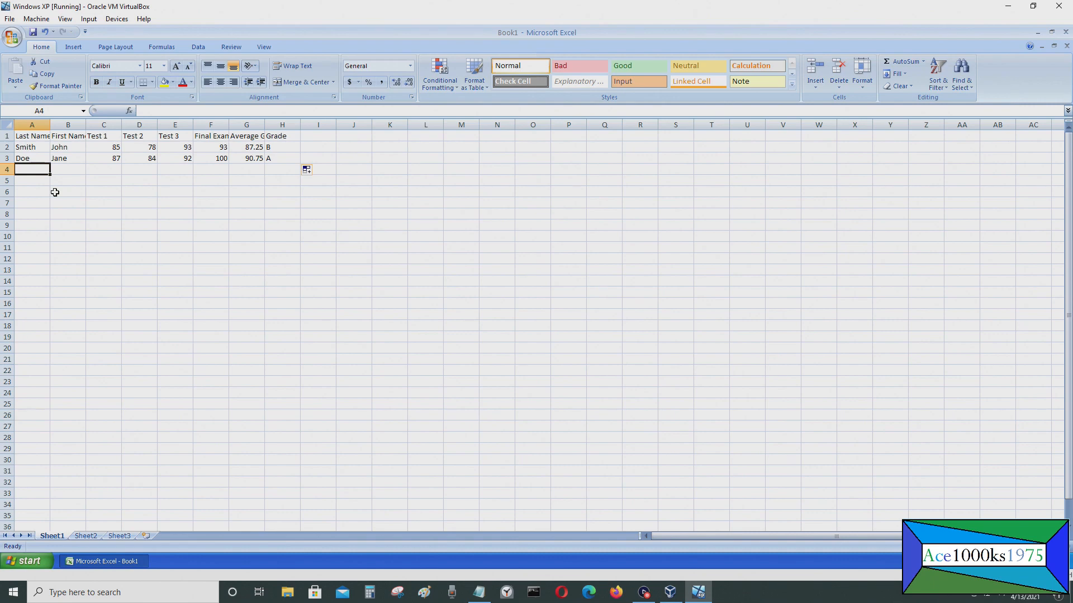
pyautogui.write('Packard')
pyautogui.press('Tab')
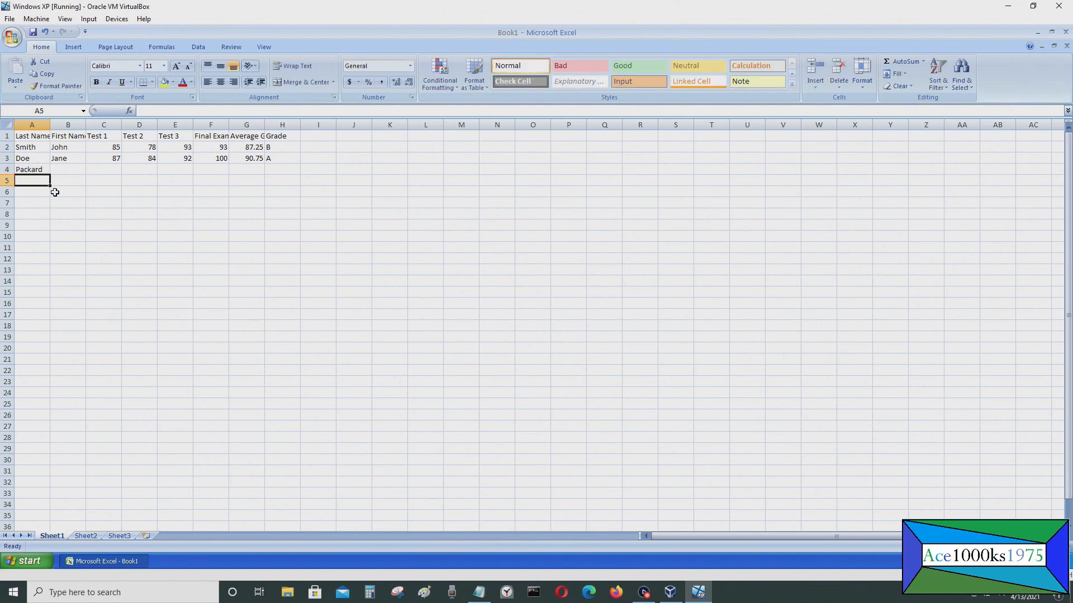
# Enter the third student's first name in B4
pyautogui.write('Joe')
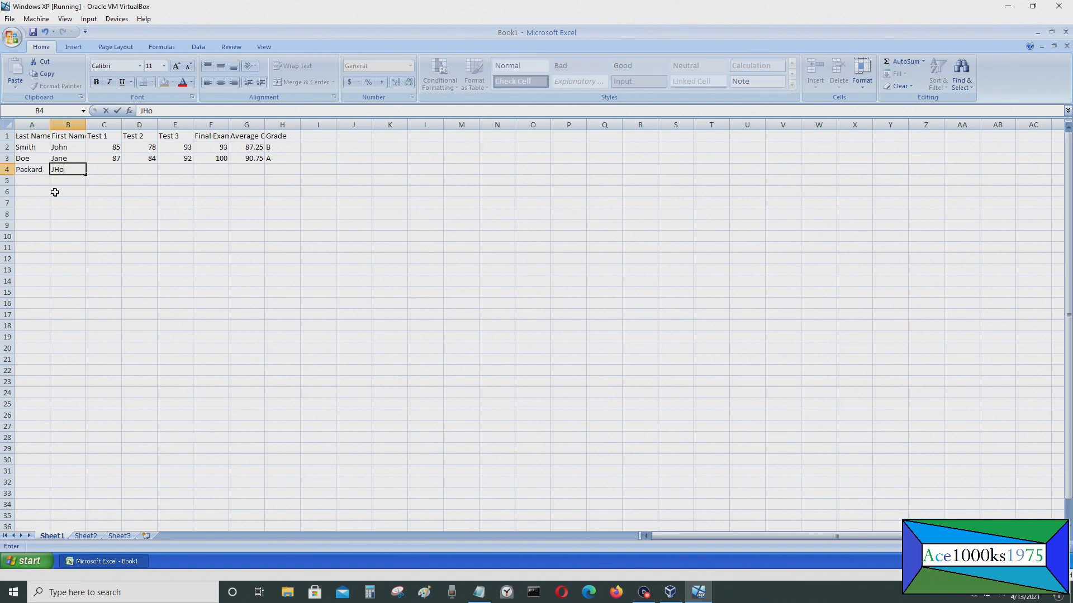
pyautogui.press('Return')
pyautogui.press('Up')
pyautogui.press('Tab')
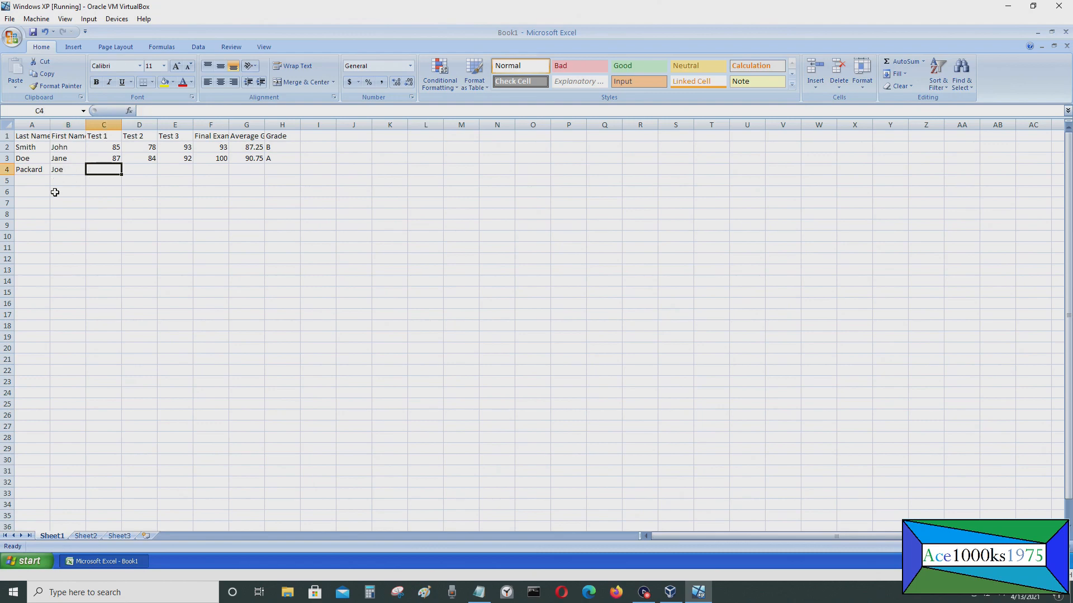
# Enter the third student's scores in row 4: 75, 89 and 75 for Tests 1 to 3 and 85 for the Final Exam
pyautogui.write('75')
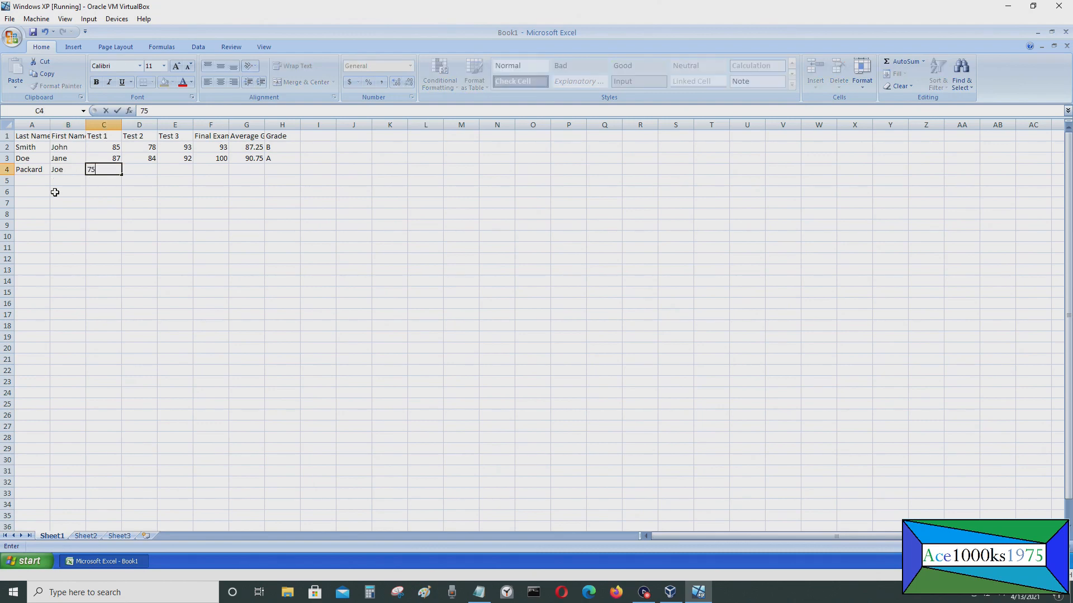
pyautogui.press('Tab')
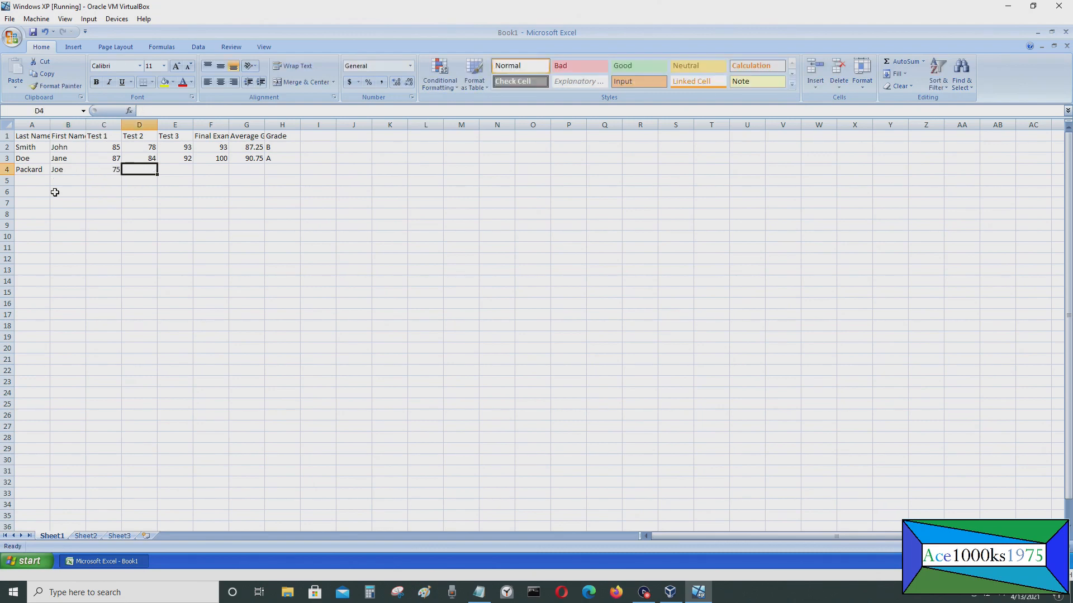
pyautogui.write('89')
pyautogui.press('Tab')
pyautogui.write('75')
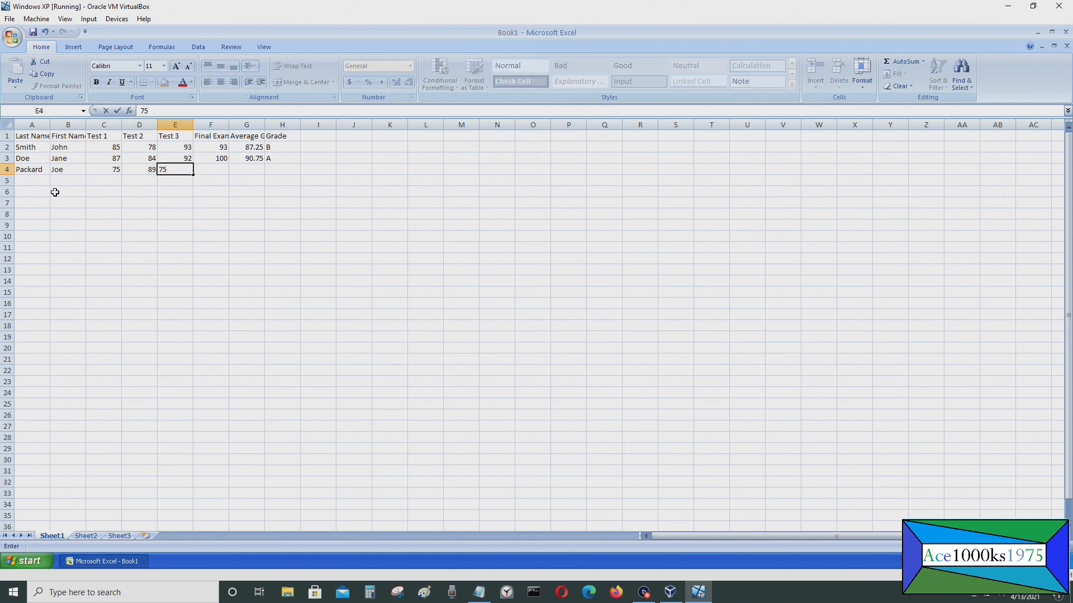
pyautogui.press('Tab')
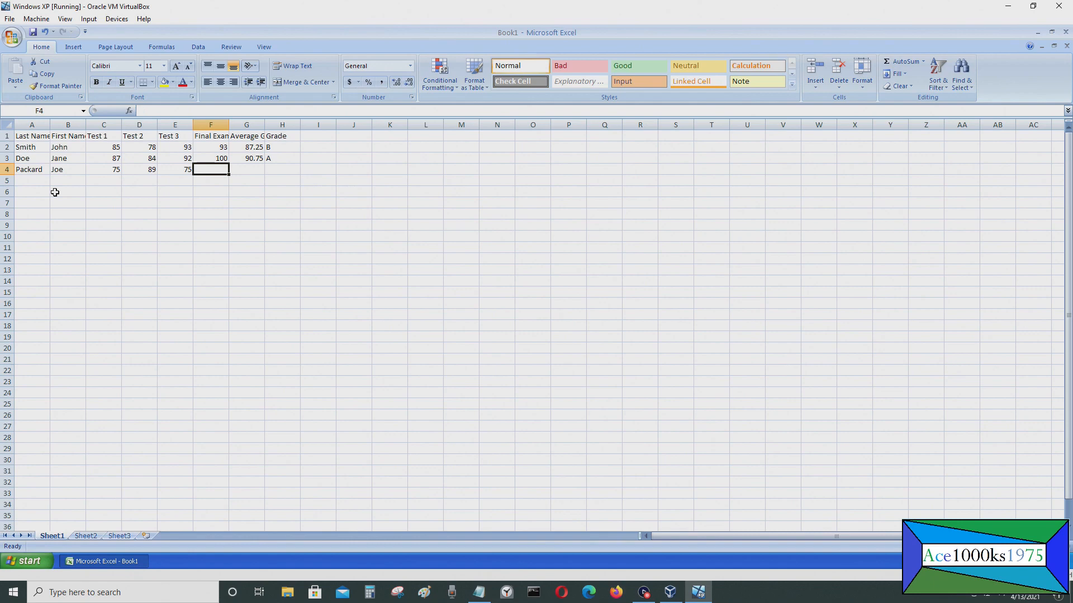
pyautogui.write('85')
pyautogui.press('Return')
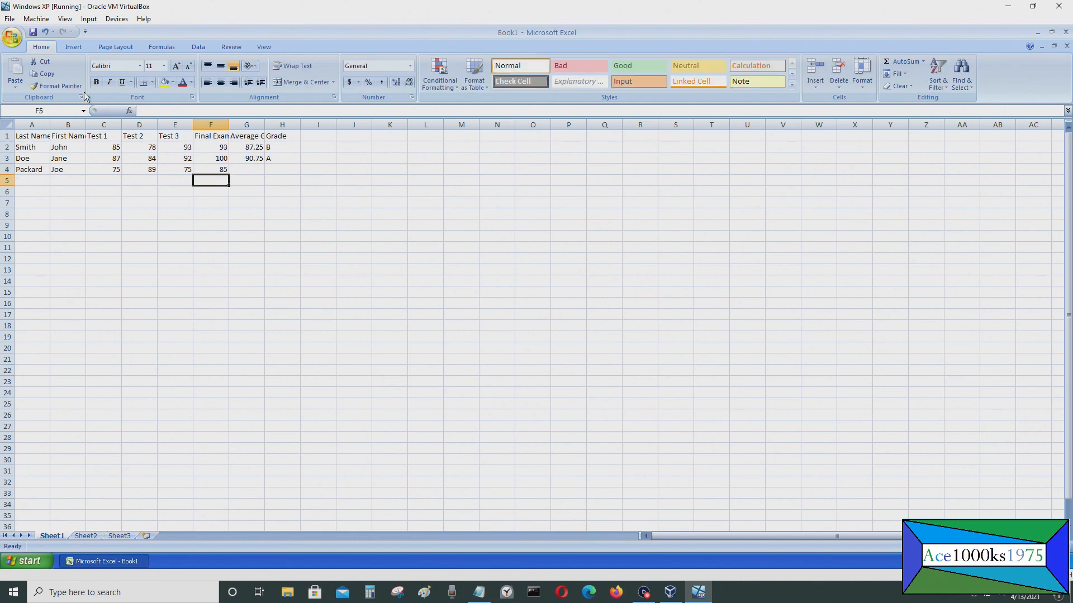
# Fill the average and grade formulas from G3:H3 down to row 4
pyautogui.moveTo(249, 158); pyautogui.dragTo(302, 175)
pyautogui.click(250, 178)
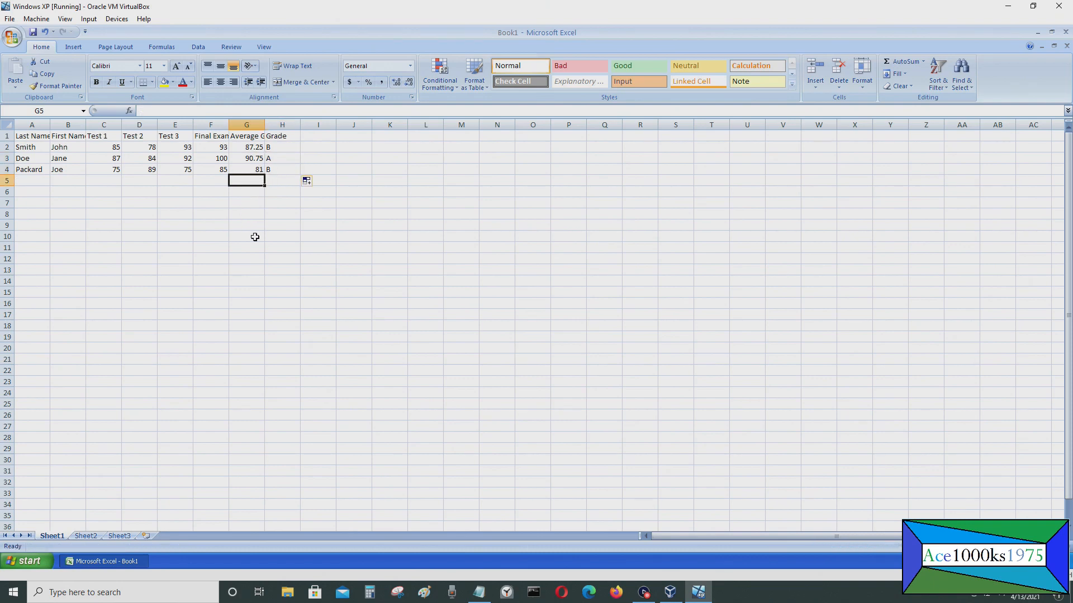
pyautogui.click(109, 191)
pyautogui.click(66, 224)
# Start a separate customer table by entering the first customer's last name in A7 and first name in B7
pyautogui.click(30, 213)
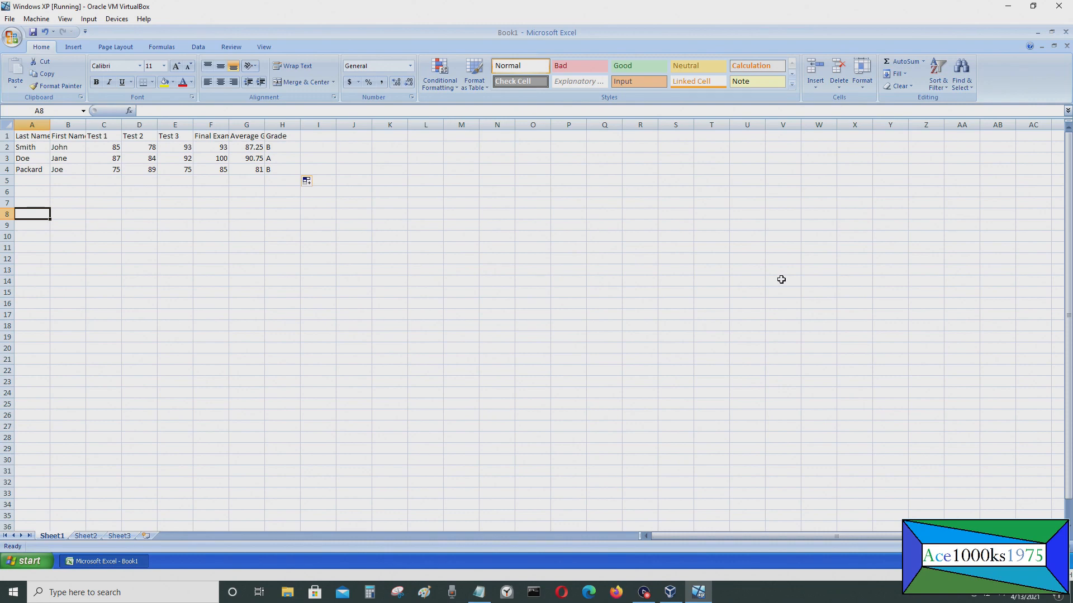
pyautogui.press('Up')
pyautogui.write('A')
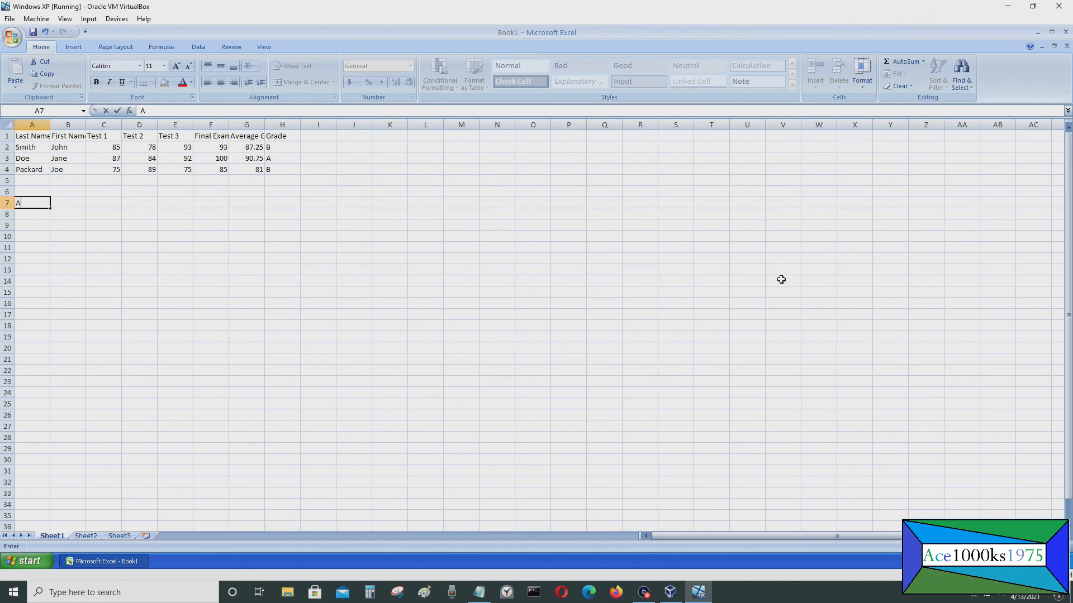
pyautogui.write('shv')
pyautogui.press('BackSpace')
pyautogui.write('hville')
pyautogui.press('Return')
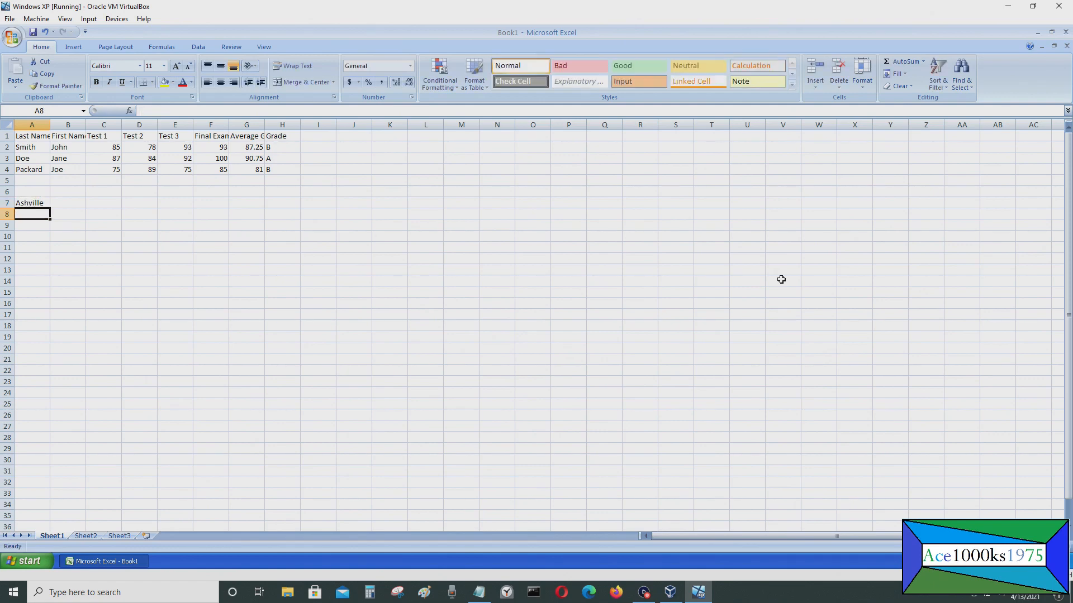
pyautogui.press('Up')
pyautogui.press('Right')
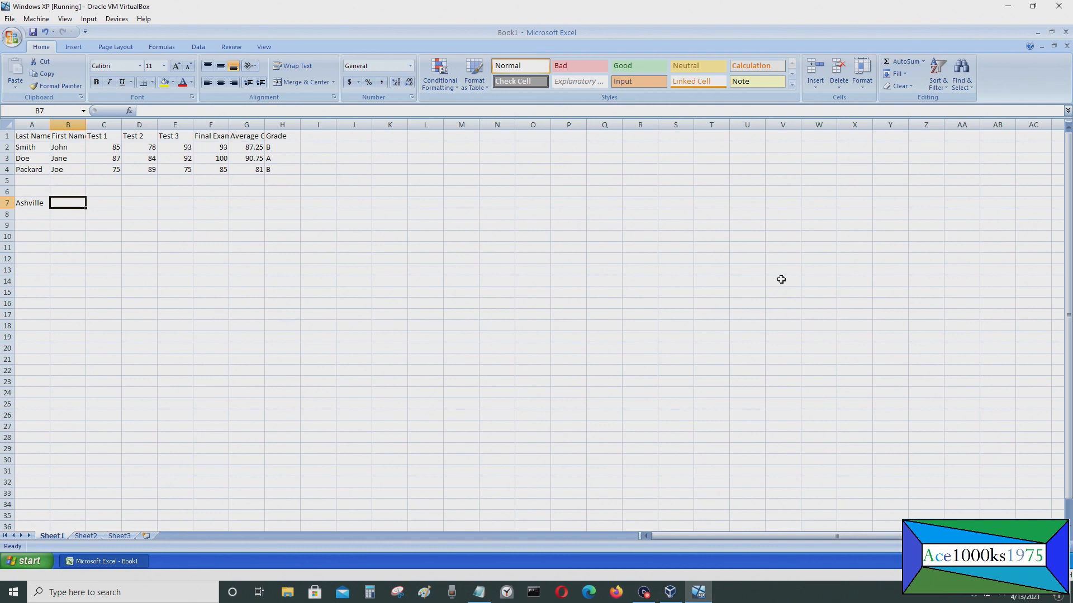
pyautogui.write('Tim')
pyautogui.press('Tab')
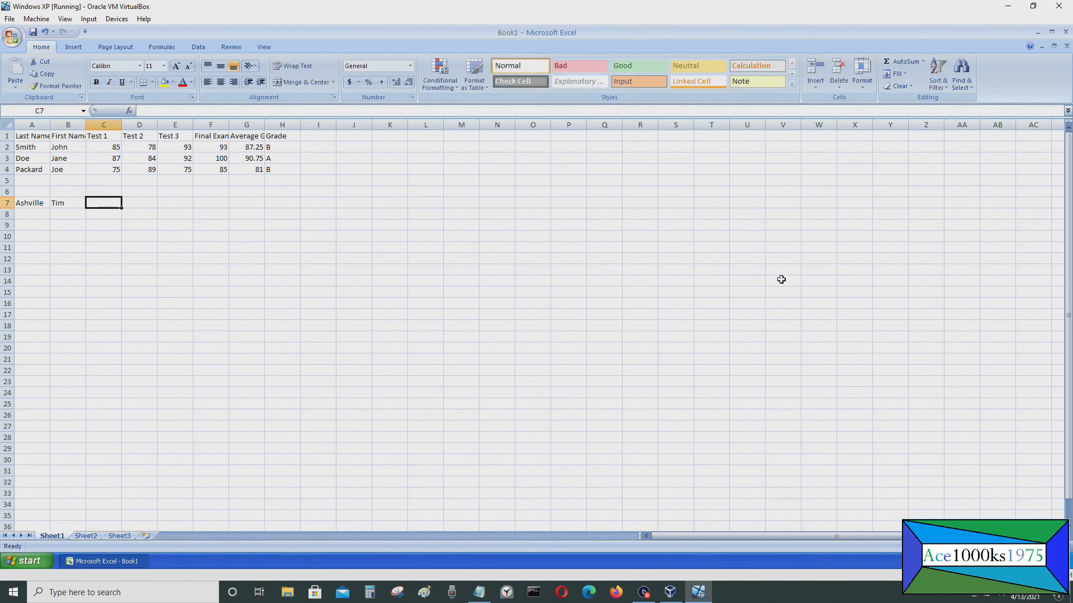
# Enter the heading Purchase 1 in C6, above the customer row
pyautogui.press('Up')
pyautogui.write('Pt')
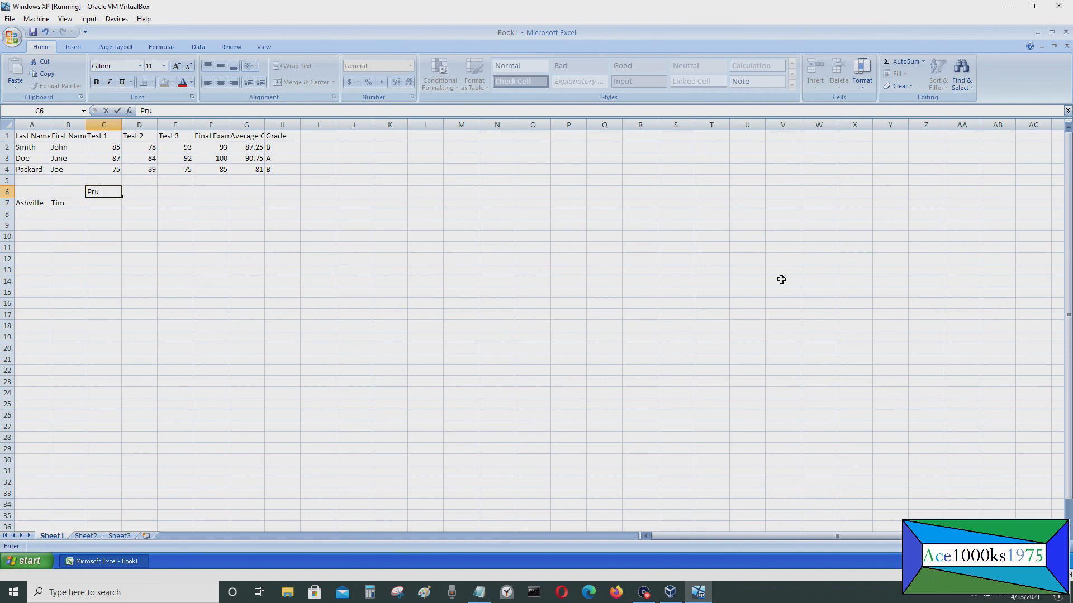
pyautogui.press('BackSpace')
pyautogui.write('urchase 1')
pyautogui.press('Return')
pyautogui.press('Up')
pyautogui.press('Right')
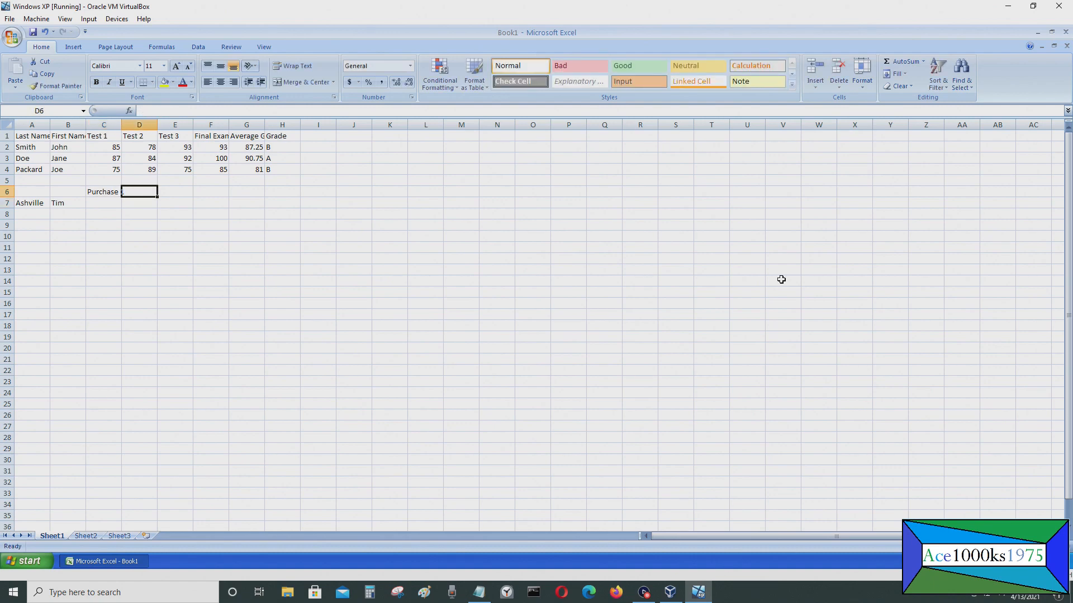
# Replace the heading in C6 with Number of Times Visited per month
pyautogui.press('Left')
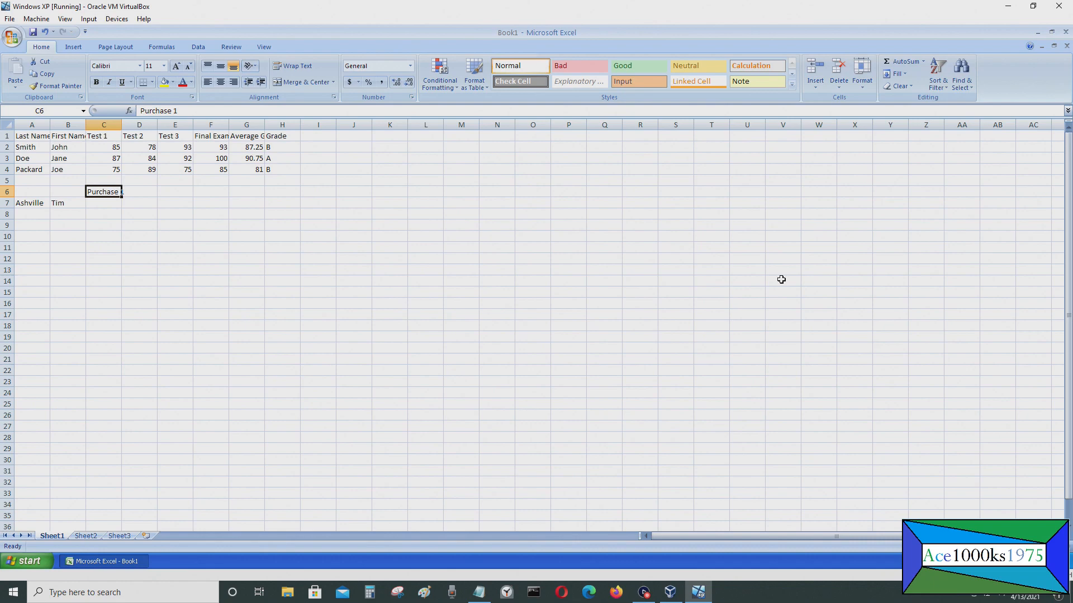
pyautogui.write('Number of Times Visited')
pyautogui.press('Return')
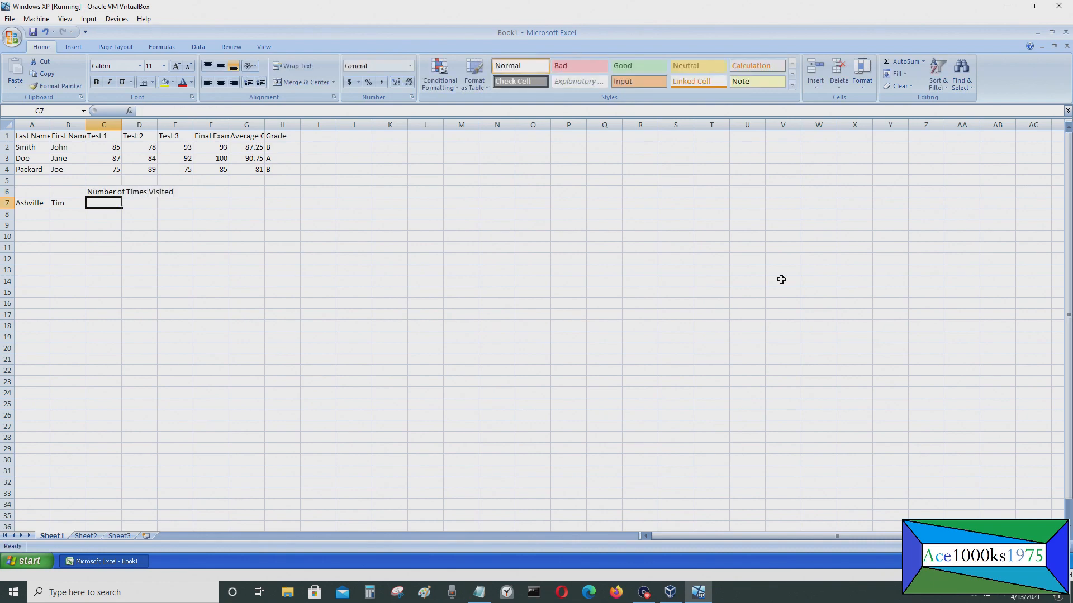
pyautogui.press('Up')
pyautogui.press('Right')
pyautogui.press('Down')
pyautogui.press('Left')
pyautogui.press('Up')
pyautogui.click(253, 112)
pyautogui.write('per')
pyautogui.write('th')
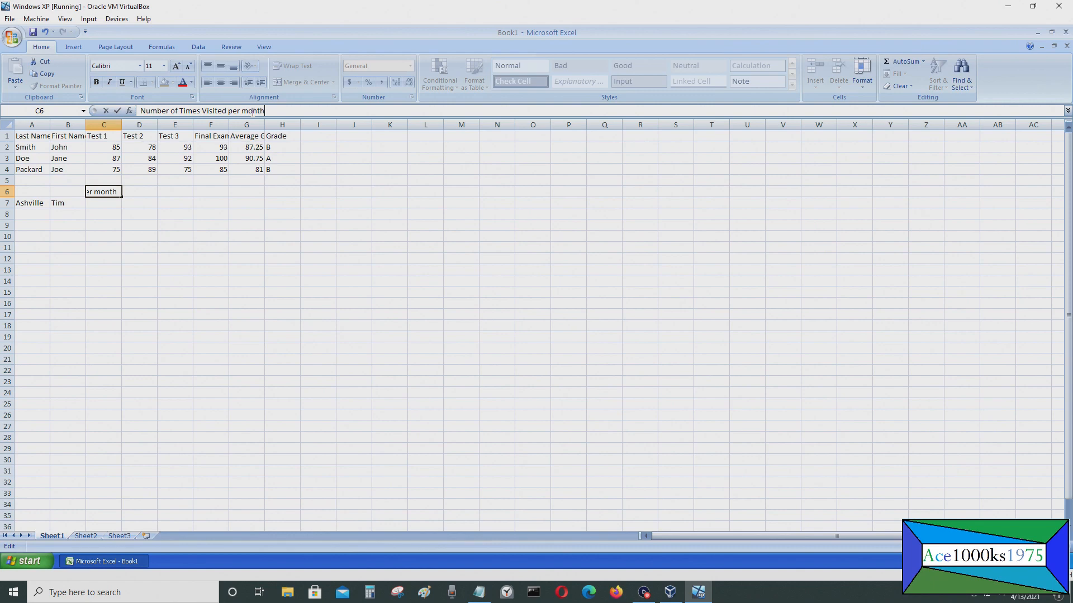
pyautogui.press('Return')
# Enter 13 as the first customer's number of visits in C7 and select D6
pyautogui.press('Left')
pyautogui.press('Right')
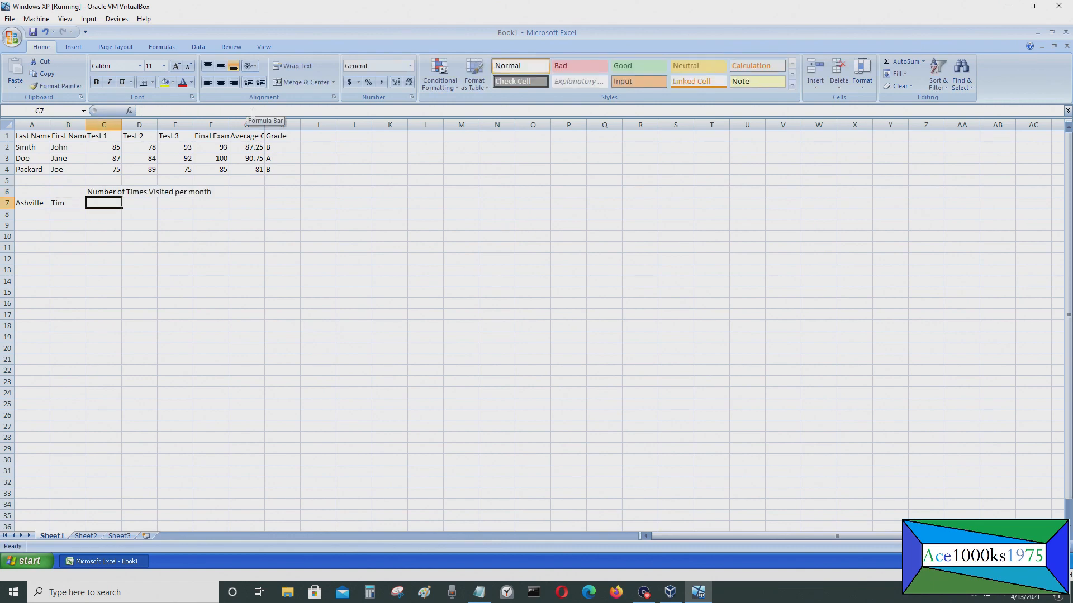
pyautogui.write('13')
pyautogui.press('Return')
pyautogui.press('Up')
pyautogui.press('Right')
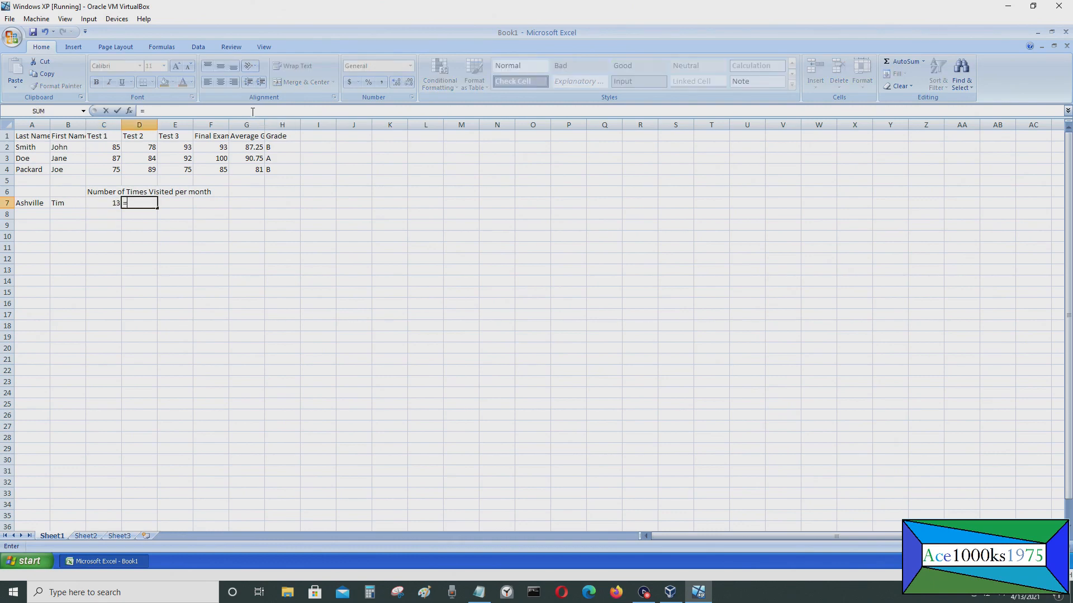
pyautogui.press('Up')
pyautogui.write('Regular Custom')
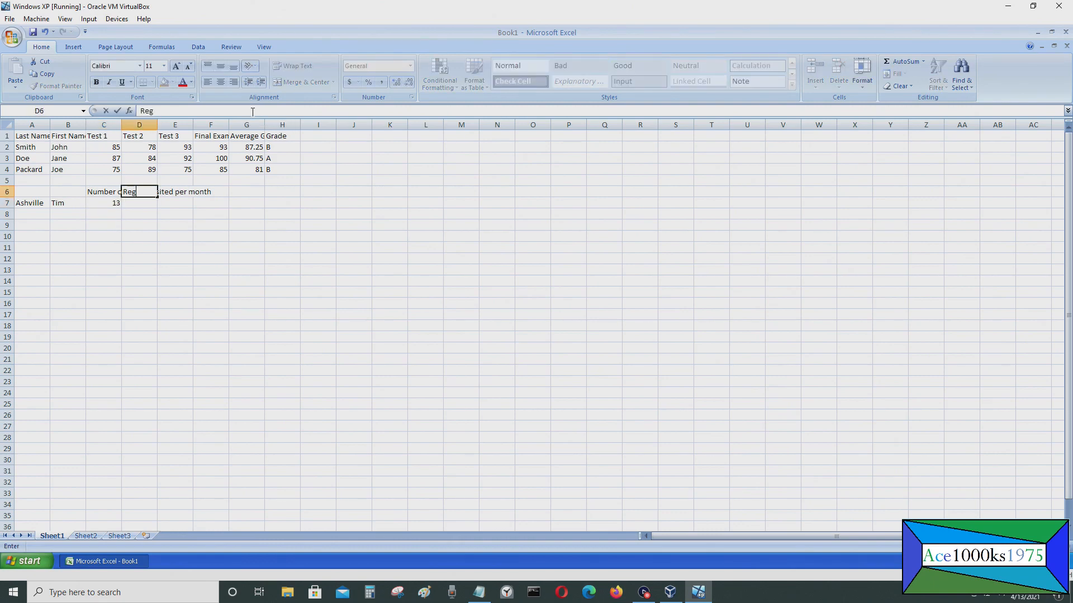
pyautogui.press('BackSpace')
pyautogui.press('BackSpace')
pyautogui.press('BackSpace')
pyautogui.press('BackSpace')
pyautogui.press('BackSpace')
pyautogui.press('BackSpace')
pyautogui.press('BackSpace')
pyautogui.press('BackSpace')
pyautogui.press('BackSpace')
pyautogui.press('BackSpace')
pyautogui.press('BackSpace')
pyautogui.press('BackSpace')
pyautogui.press('BackSpace')
pyautogui.press('BackSpace')
# Enter the heading Customer Status in D6
pyautogui.write('Customer Status')
pyautogui.press('Return')
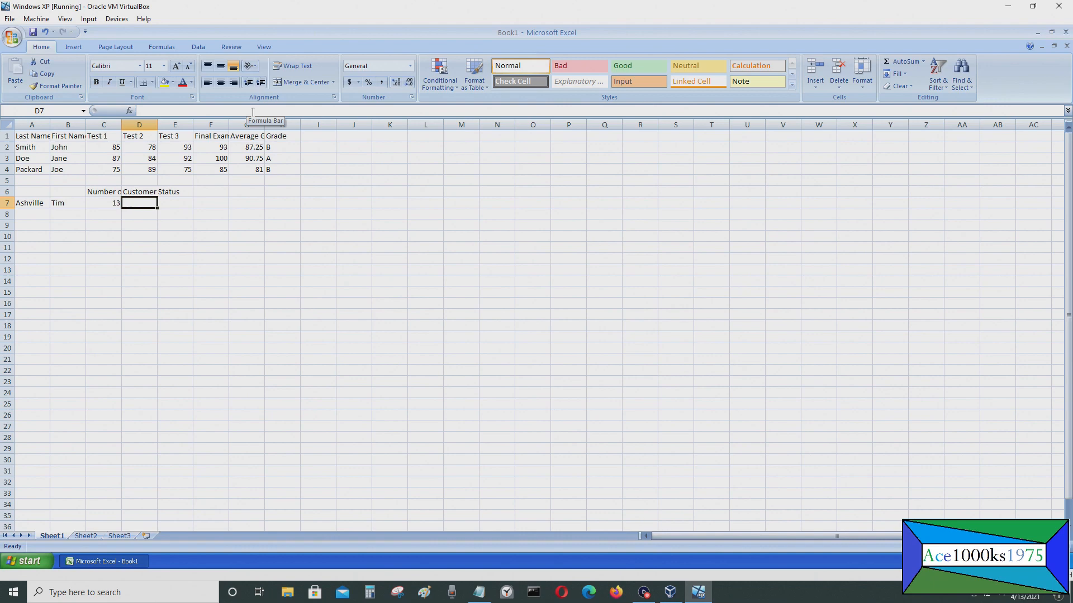
# Enter the formula =IF(C7>=10,"Regular","Not Regular") in D7 to determine the first customer's status
pyautogui.press('BackSpace')
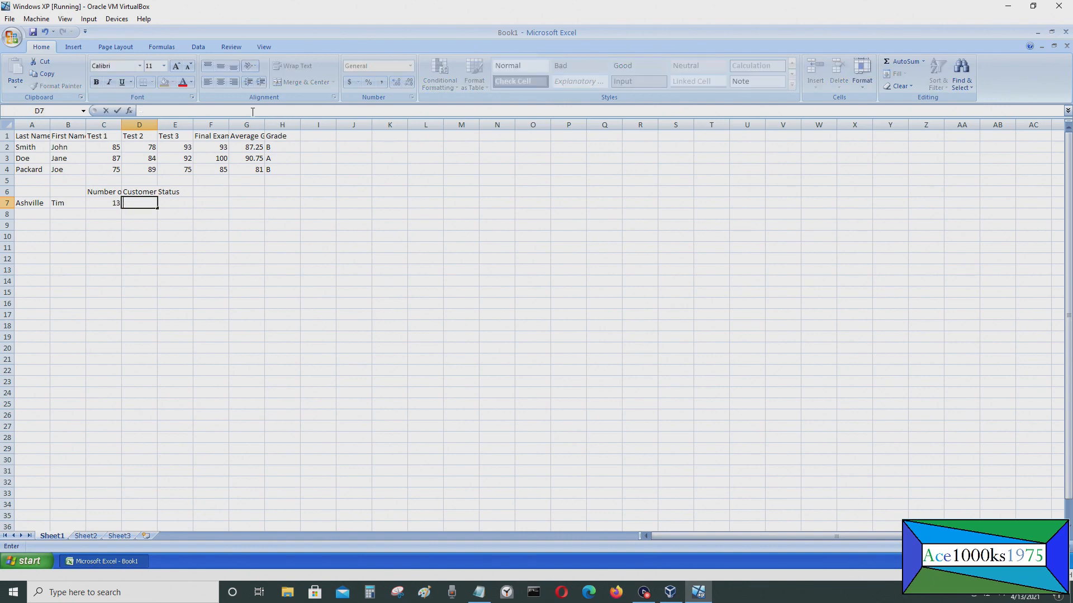
pyautogui.write('=if(')
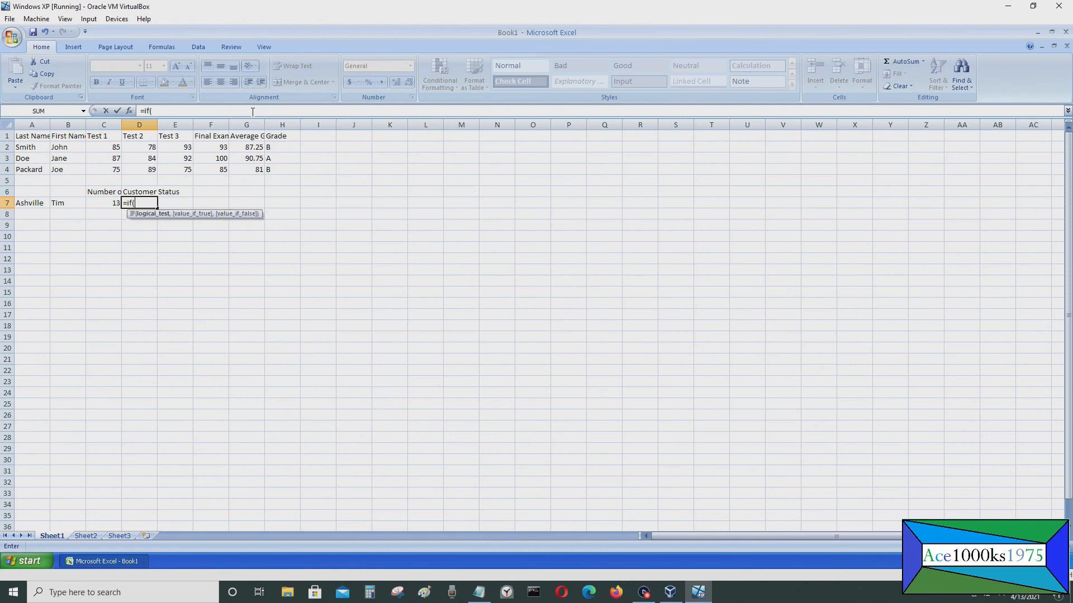
pyautogui.write('C')
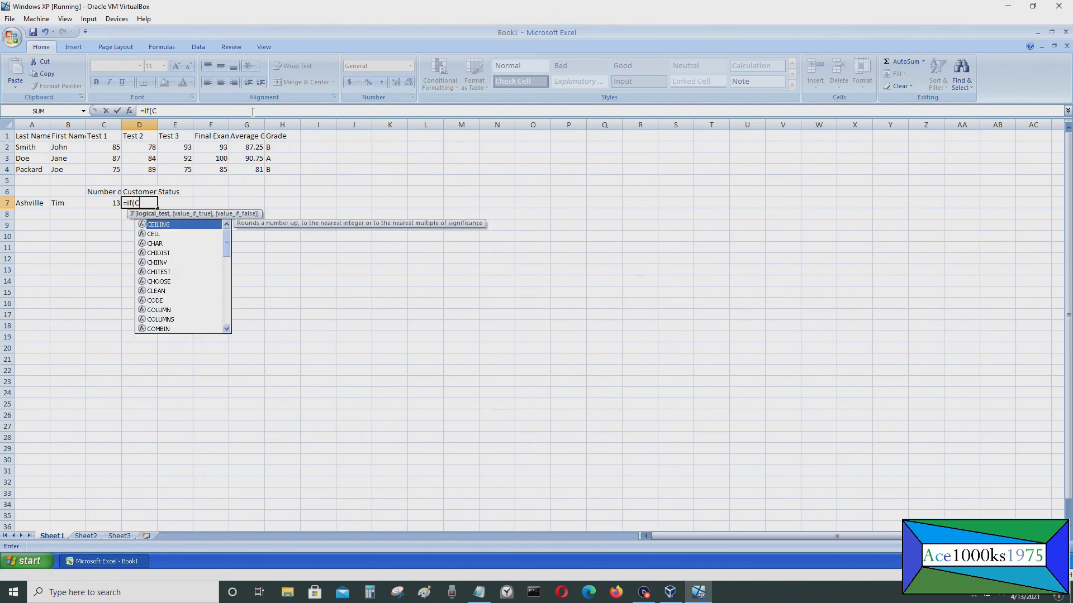
pyautogui.write('7')
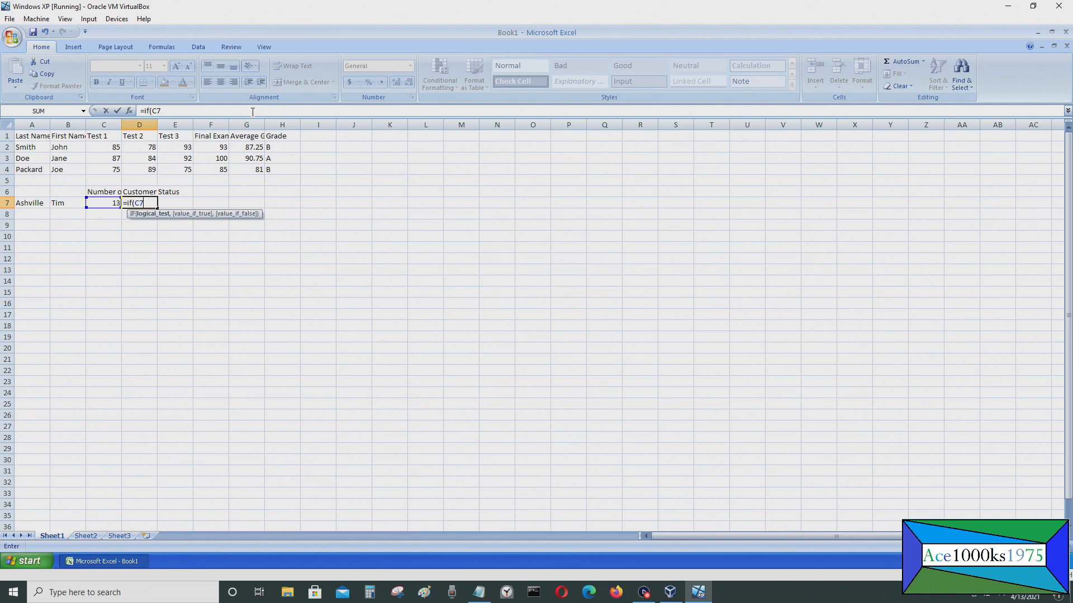
pyautogui.write('>')
pyautogui.write(',')
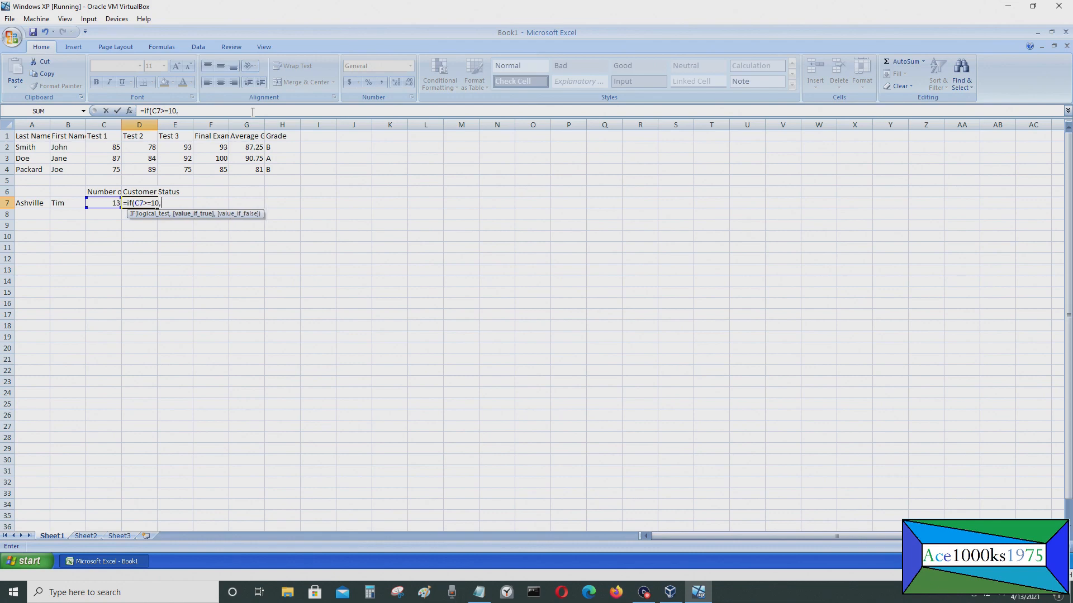
pyautogui.write('"Regular","')
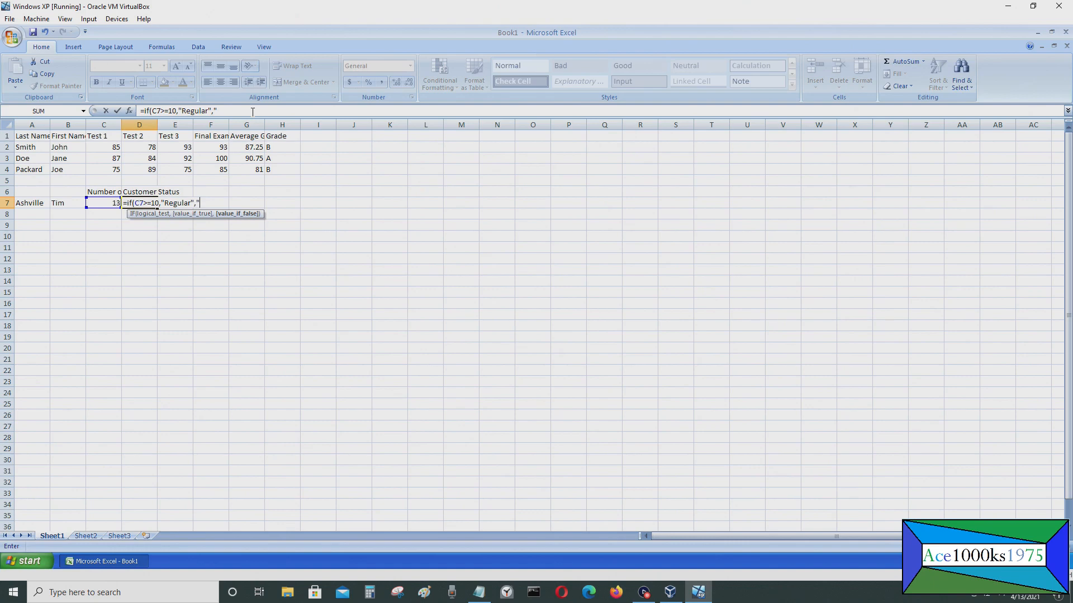
pyautogui.write('Not Regular"')
pyautogui.write(')')
pyautogui.press('Return')
pyautogui.press('Up')
pyautogui.press('Left')
pyautogui.press('Down')
pyautogui.press('Up')
pyautogui.press('Right')
pyautogui.press('Right')
pyautogui.press('Left')
# Enter the second customer's last name in A8 and first name in B8
pyautogui.press('Left')
pyautogui.press('Down')
pyautogui.press('Left')
pyautogui.press('Left')
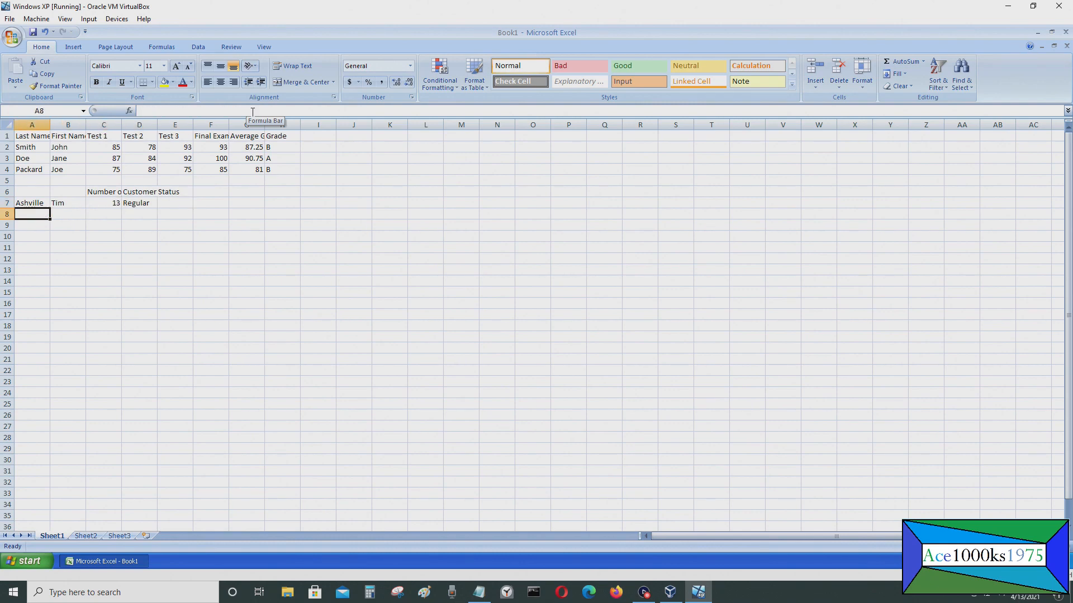
pyautogui.write('Kobe')
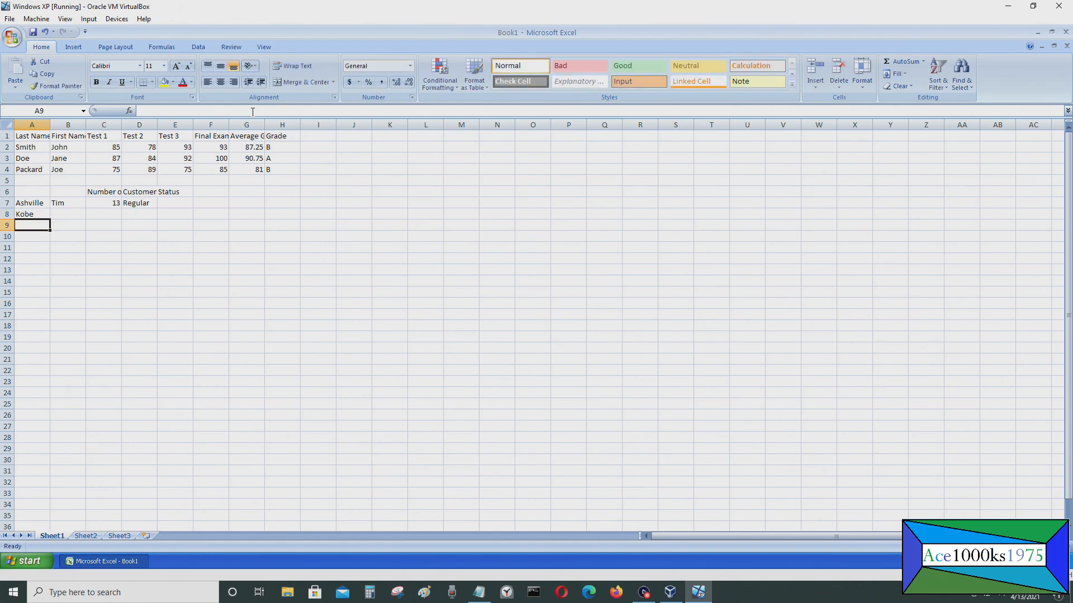
pyautogui.press('Tab')
pyautogui.write('Jane')
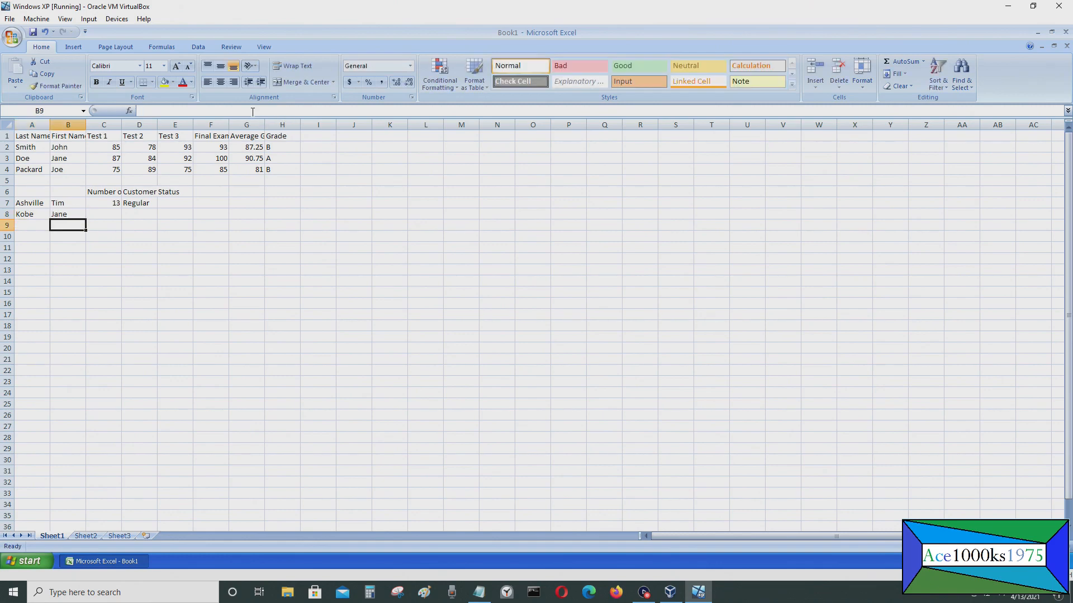
# Enter 5 as the second customer's number of visits in C8
pyautogui.press('Tab')
pyautogui.press('Tab')
pyautogui.press('Left')
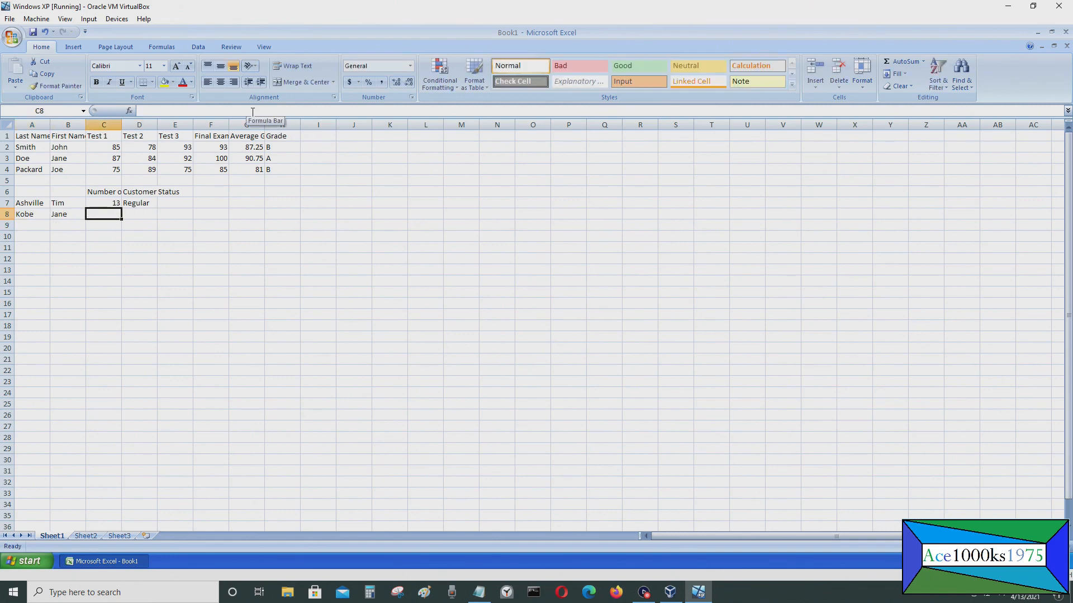
pyautogui.write('5')
pyautogui.press('Return')
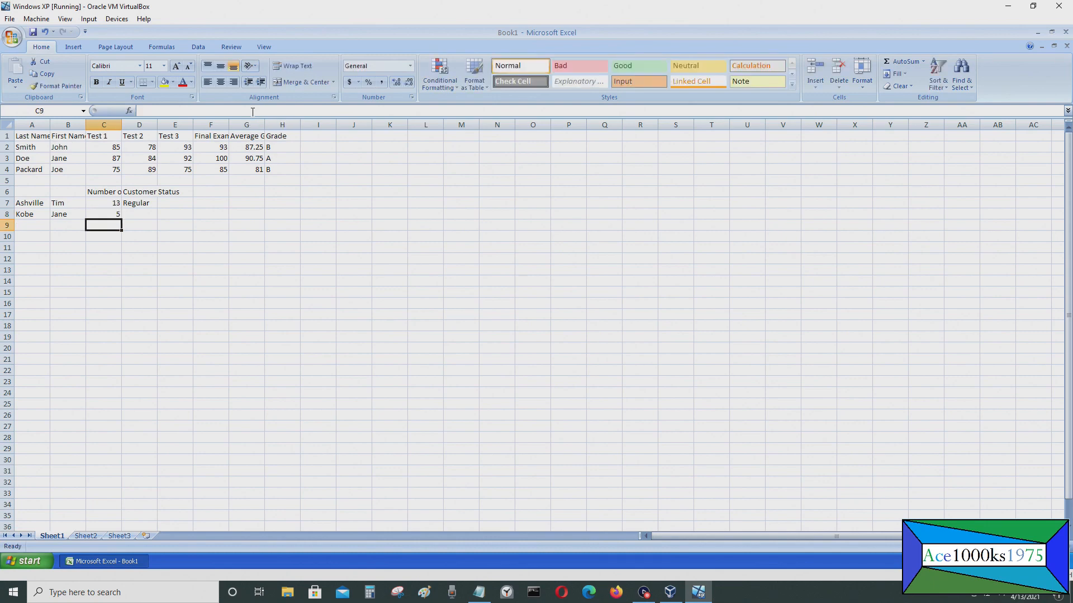
# Fill the customer status formula from D7 down to D8 and select A9
pyautogui.click(151, 203)
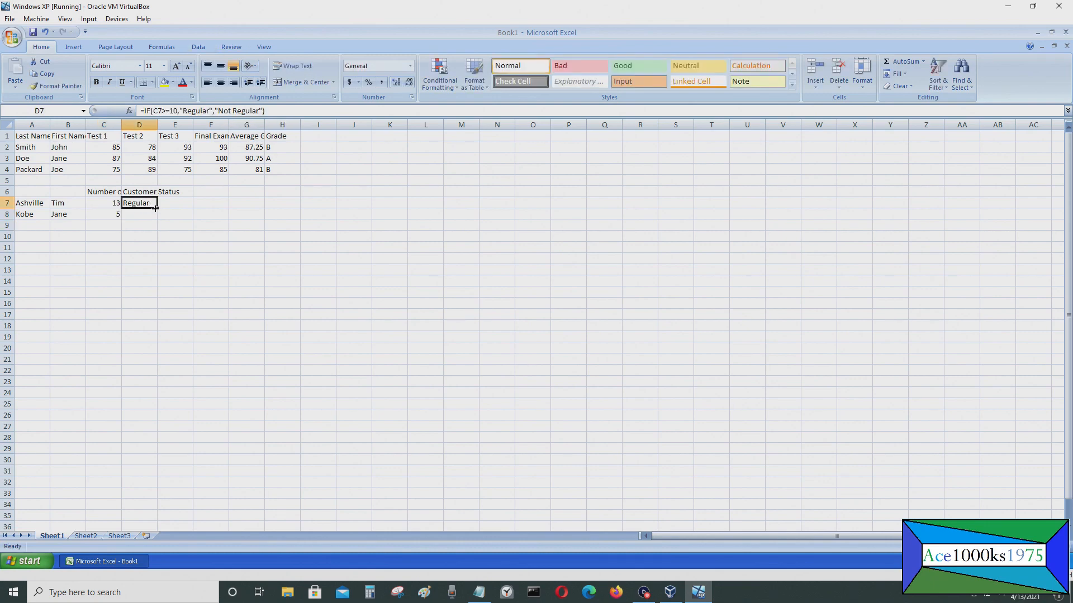
pyautogui.moveTo(156, 208); pyautogui.dragTo(155, 219)
pyautogui.click(135, 227)
pyautogui.click(34, 224)
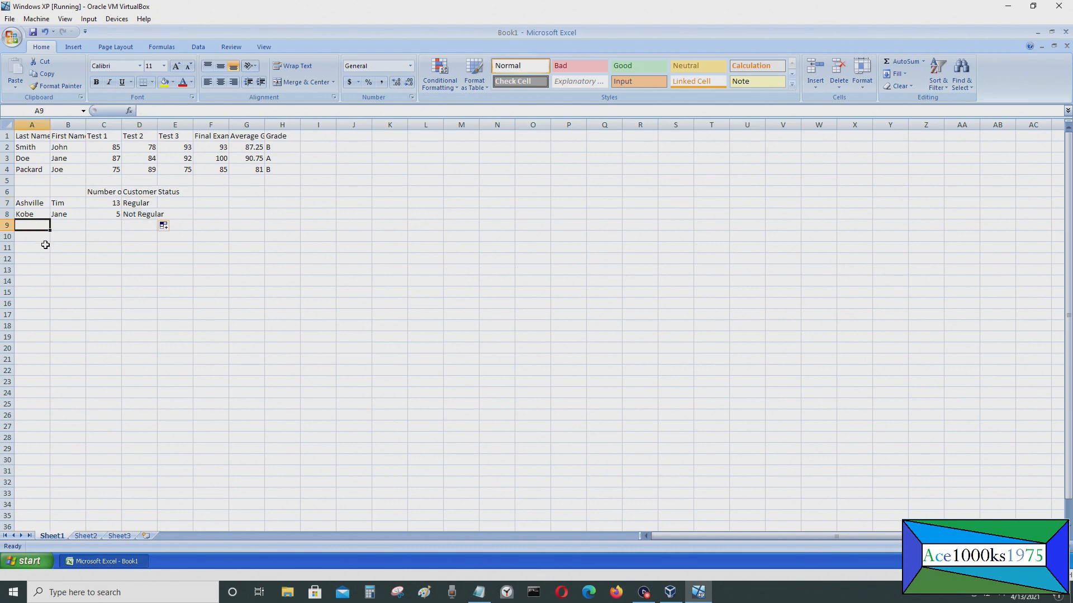
# Enter the third customer's last name in A9, first name in B9 and 20 as the number of visits in C9
pyautogui.write('Victoria')
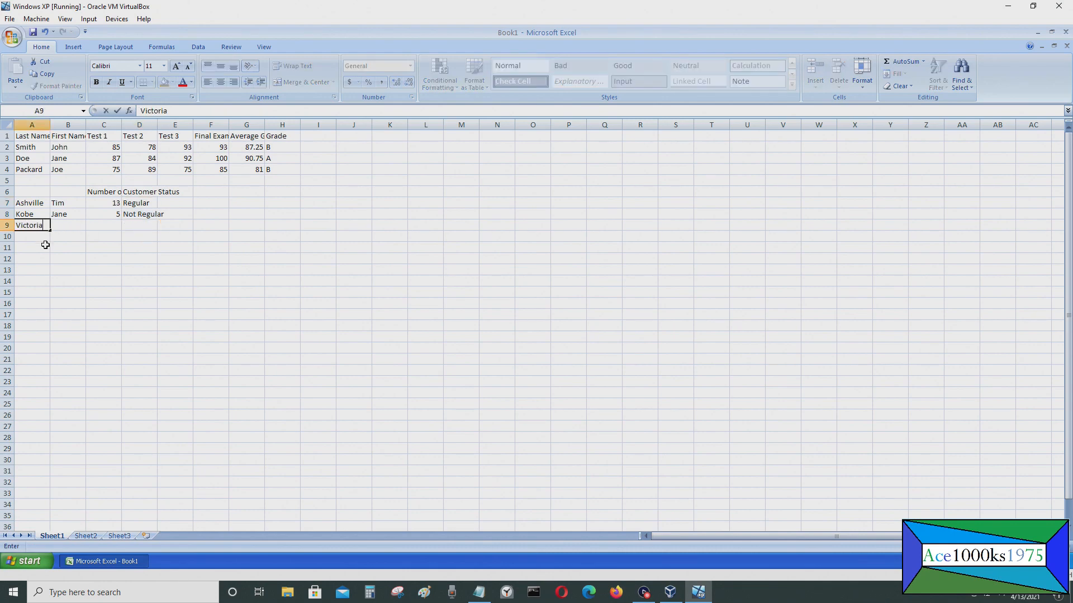
pyautogui.press('Tab')
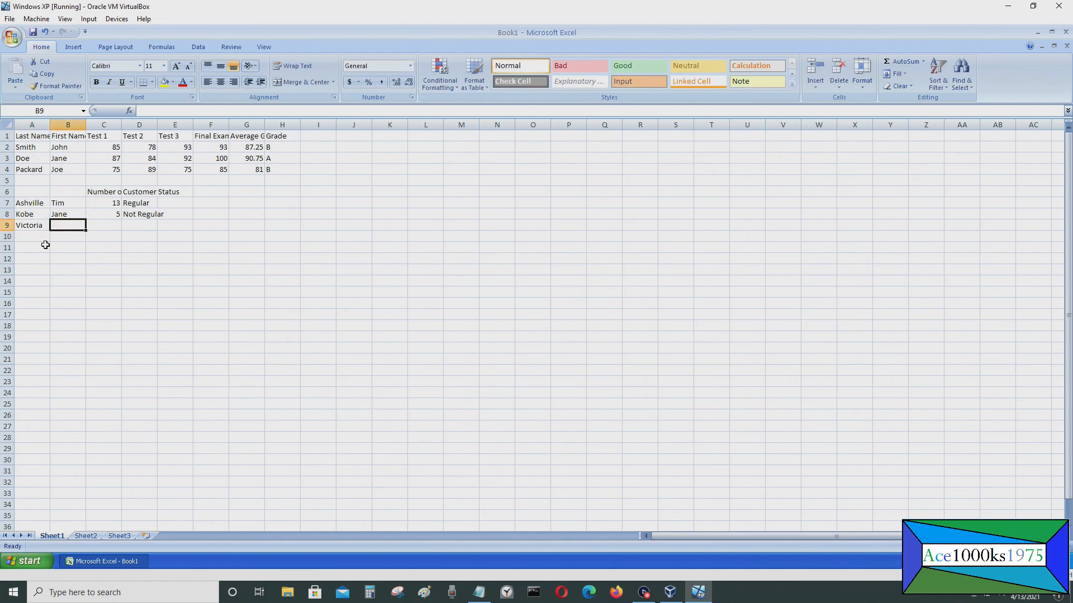
pyautogui.write('J')
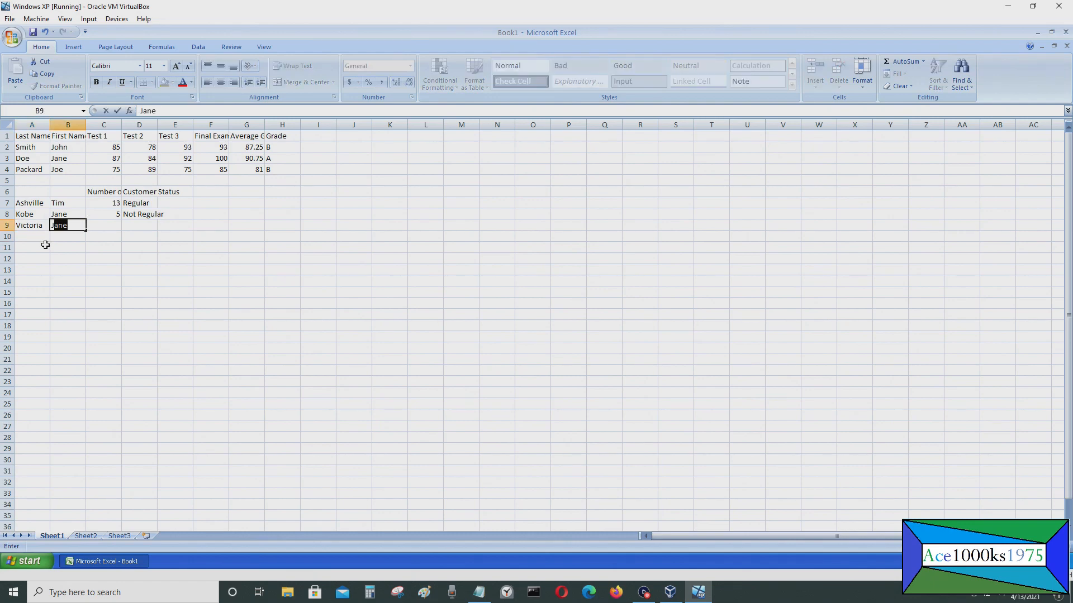
pyautogui.press('BackSpace')
pyautogui.write('Tina')
pyautogui.press('Return')
pyautogui.press('Up')
pyautogui.press('Right')
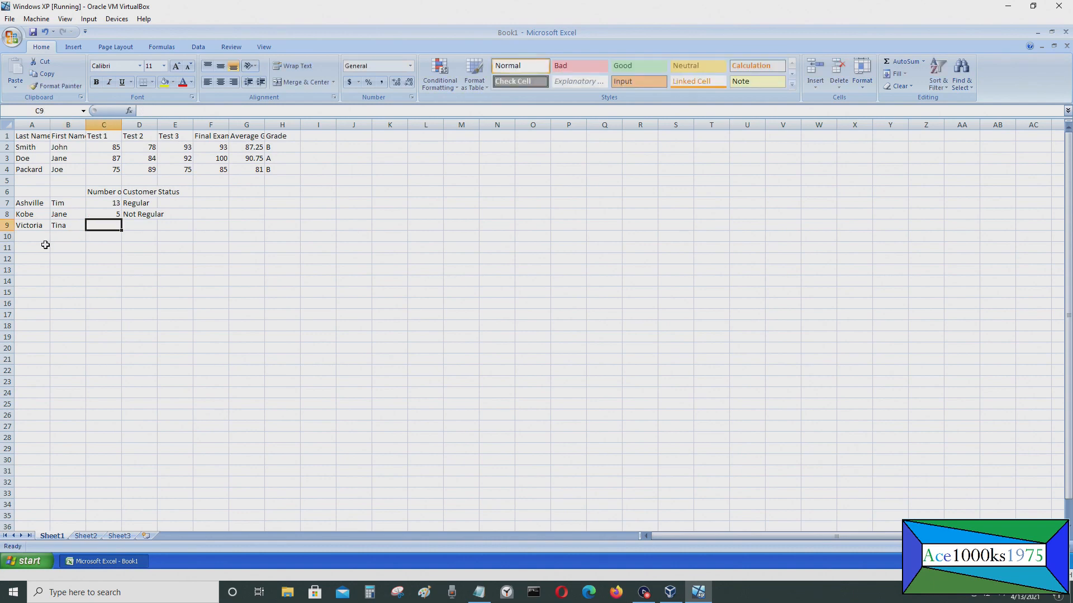
pyautogui.write('20')
pyautogui.press('Return')
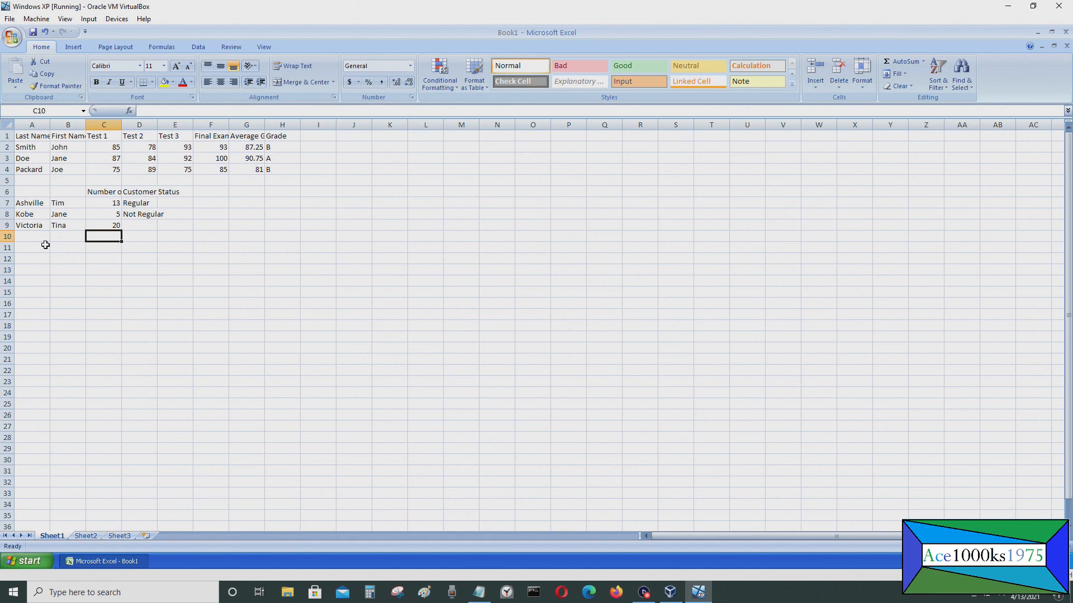
# Fill the customer status formula from D8 down to D9 and select the formula text of D7
pyautogui.click(144, 215)
pyautogui.moveTo(155, 221); pyautogui.dragTo(153, 230)
pyautogui.click(139, 203)
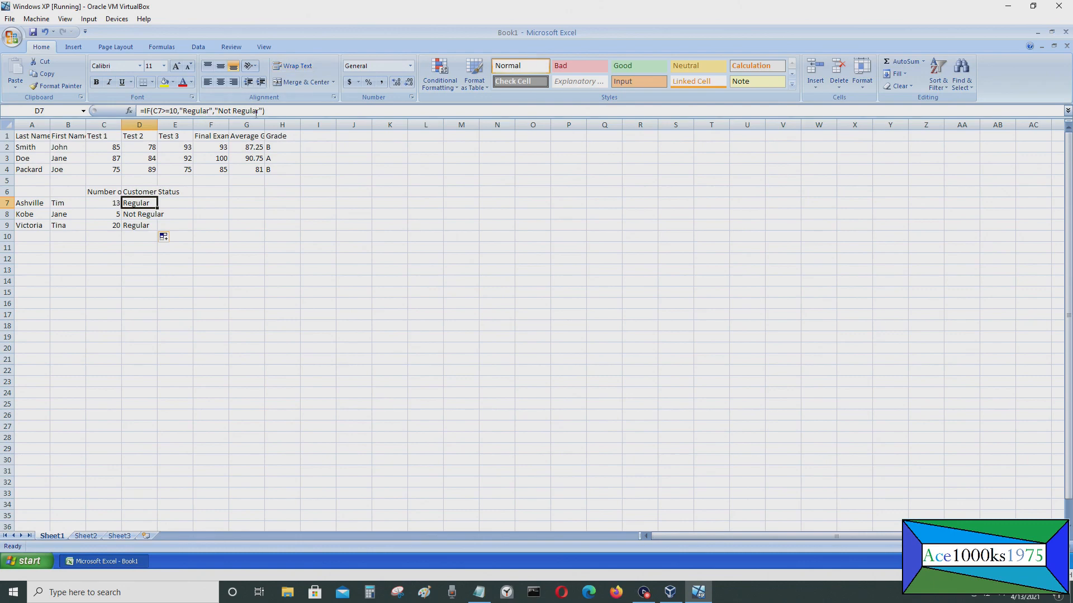
pyautogui.moveTo(277, 109); pyautogui.dragTo(139, 110)
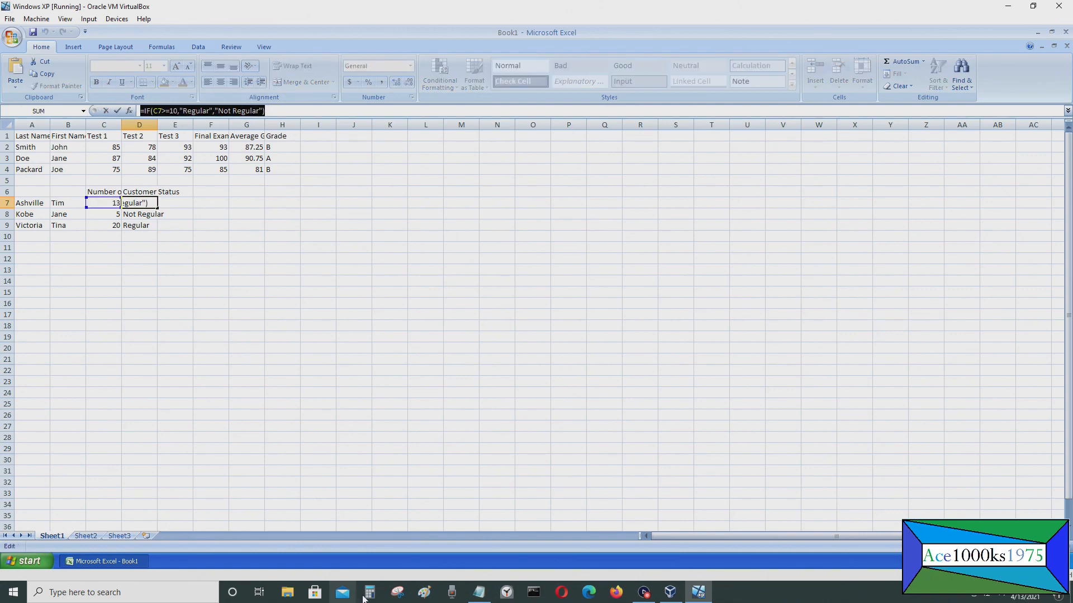
pyautogui.click(479, 591)
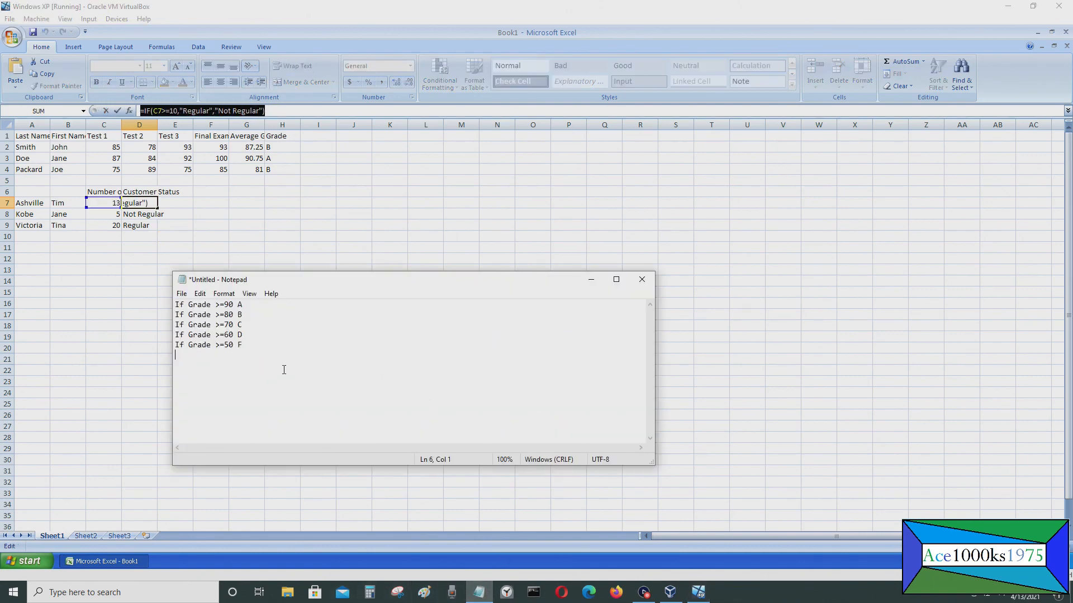
pyautogui.press('Return')
pyautogui.press('Return')
pyautogui.write('https://www.youtube.com/watch?v=ZsI_ZdCQI30')
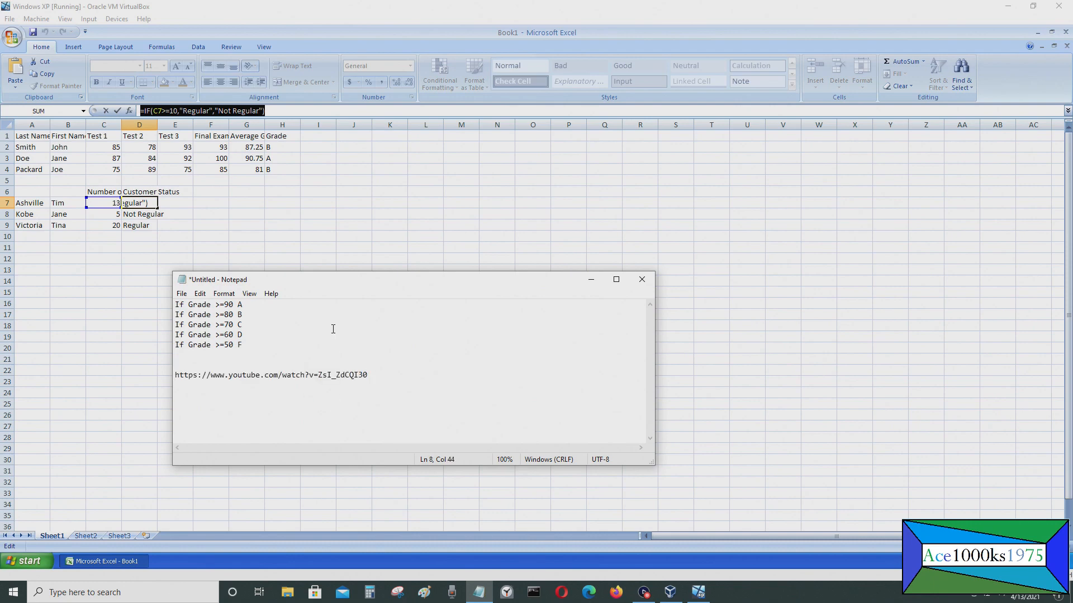
pyautogui.moveTo(391, 375); pyautogui.dragTo(174, 374)
pyautogui.press('Delete')
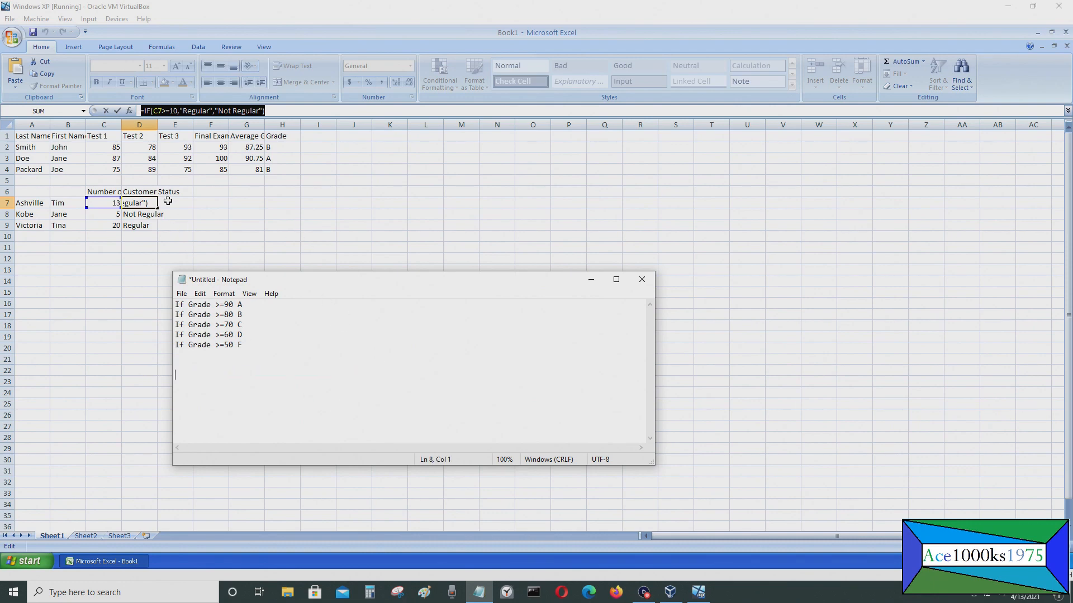
# Copy the full IF formula of D7 and paste it into a new Notepad document inside the virtual machine
pyautogui.moveTo(281, 111); pyautogui.dragTo(117, 114)
pyautogui.hotkey('ctrl', 'c')
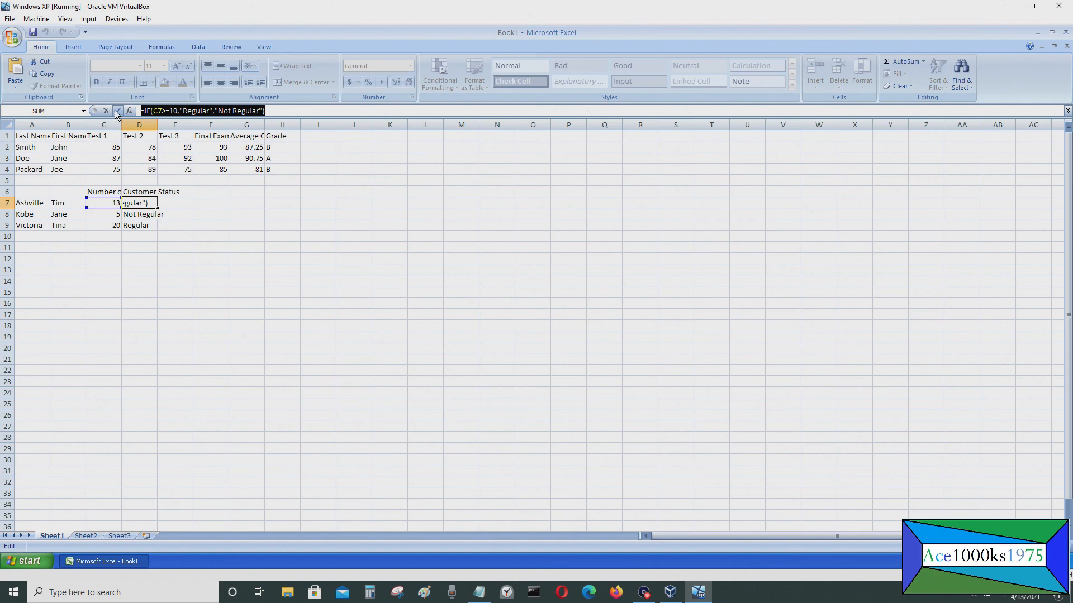
pyautogui.click(34, 562)
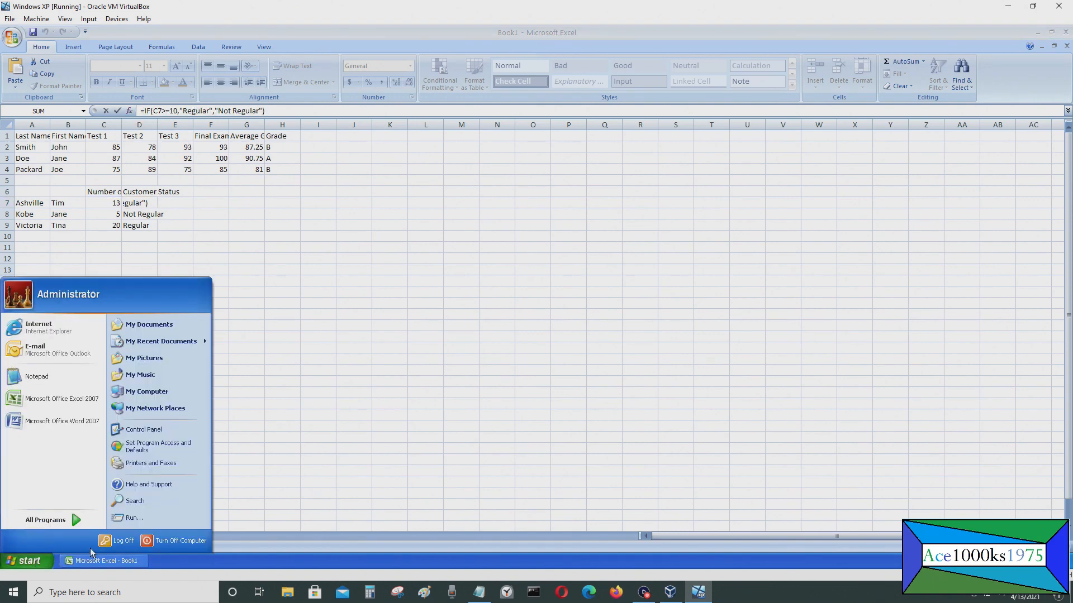
pyautogui.click(37, 377)
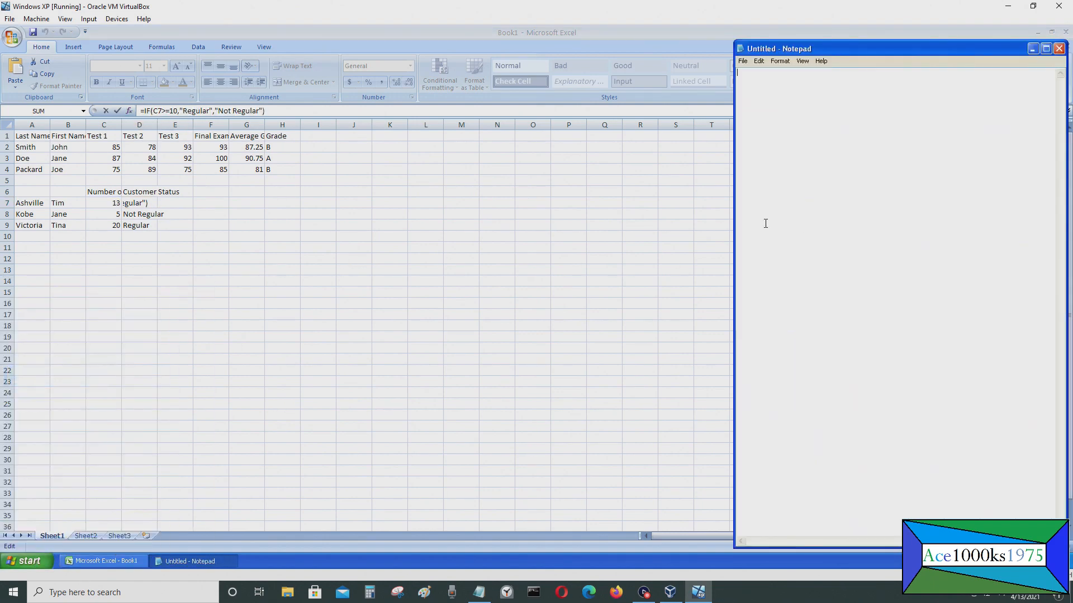
pyautogui.moveTo(799, 40); pyautogui.dragTo(494, 295)
pyautogui.hotkey('ctrl', 'v')
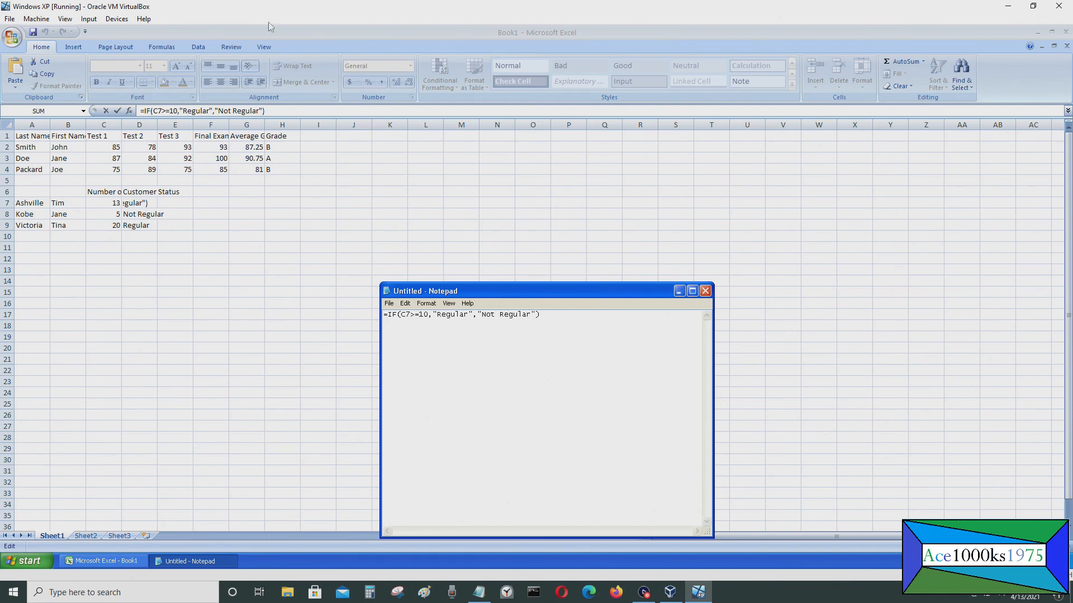
# Return to the workbook, cancel the pending edit of D7 and display the grade formula in H2
pyautogui.click(253, 178)
pyautogui.click(255, 147)
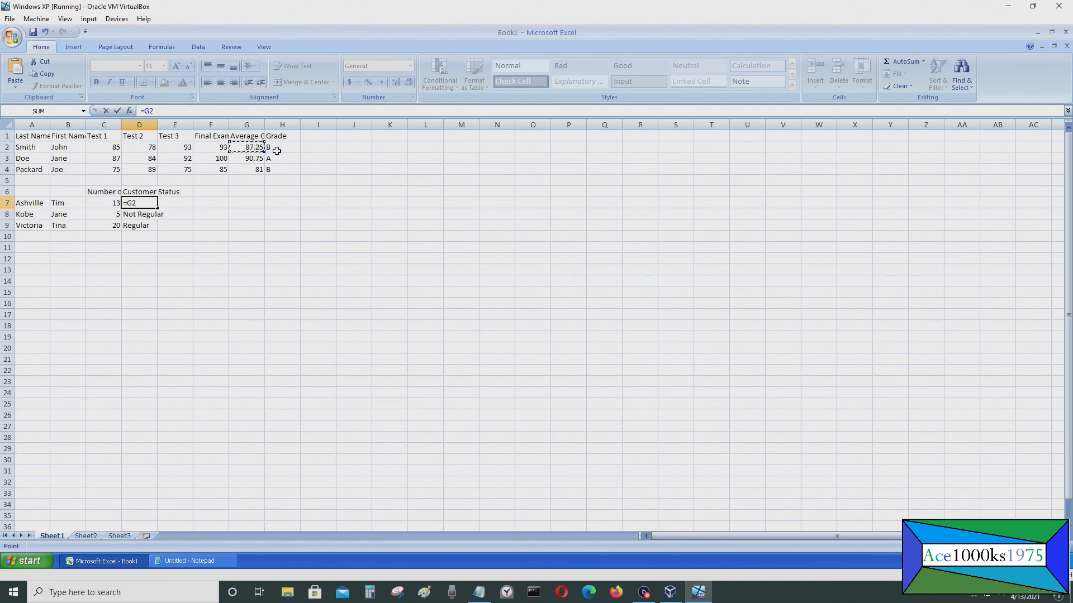
pyautogui.click(282, 149)
pyautogui.press('Escape')
pyautogui.click(276, 147)
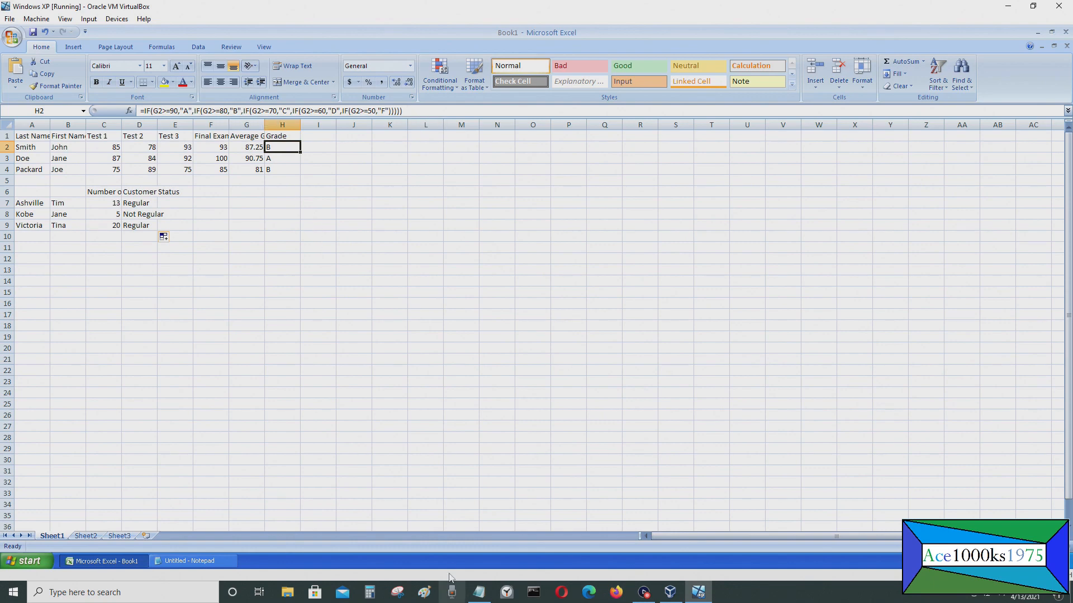
# Write the pseudocode "if condition >=90 (A)" and "else if condition >=80 (B)" below the formula in the Notepad document
pyautogui.click(207, 560)
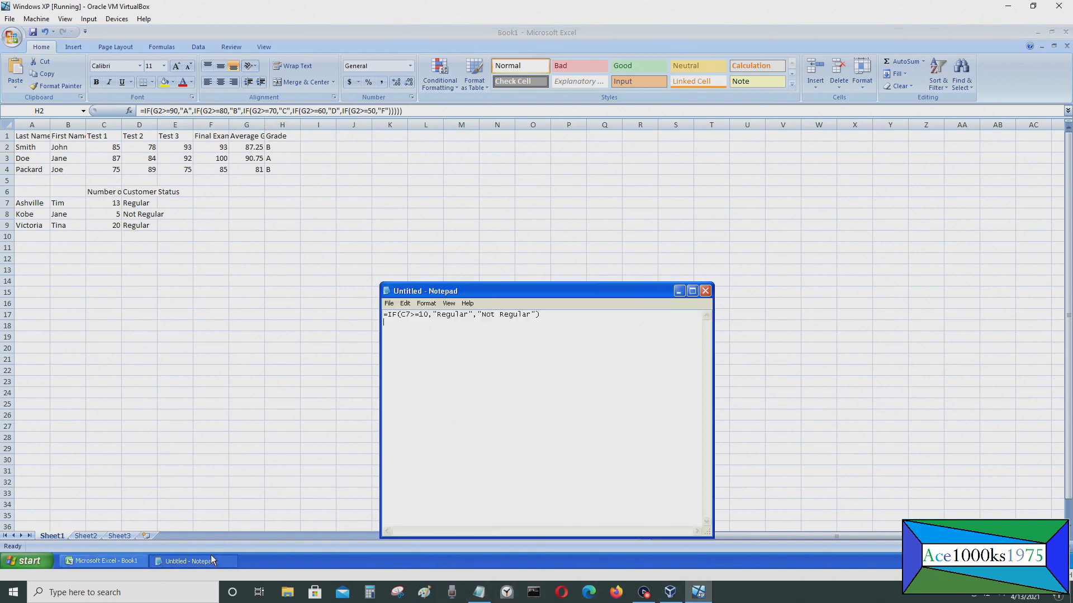
pyautogui.write('if condition')
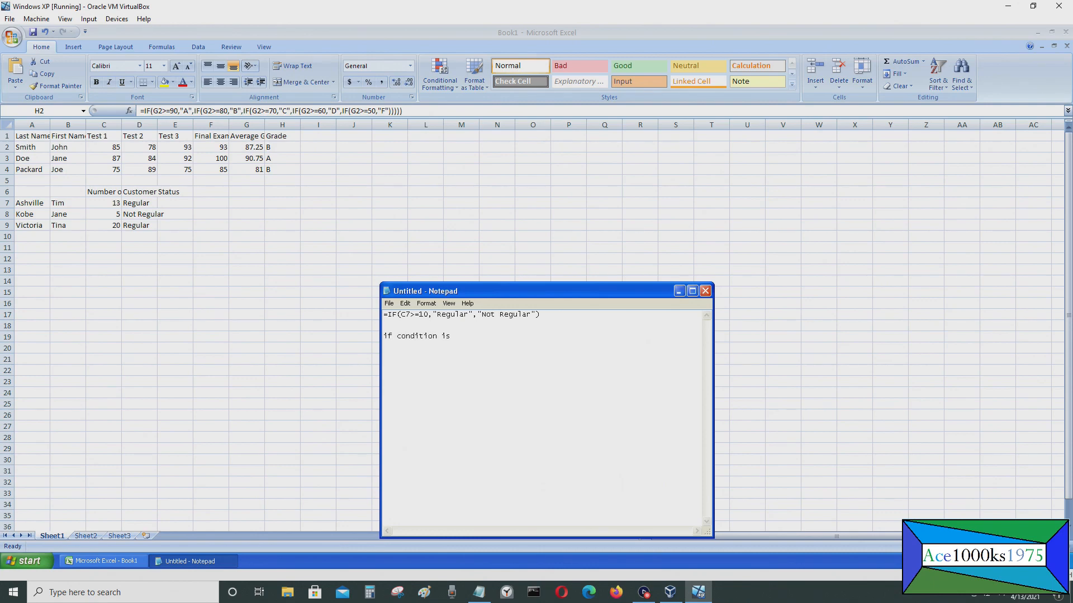
pyautogui.write(' >')
pyautogui.write('=90')
pyautogui.write('(A)')
pyautogui.write('condition ')
pyautogui.write('>=80')
pyautogui.write('(B)')
# Add "else if condition >=70" with the result (C) to the pseudocode
pyautogui.write('else if condit')
pyautogui.write('ion )')
pyautogui.press('BackSpace')
pyautogui.write('>=78')
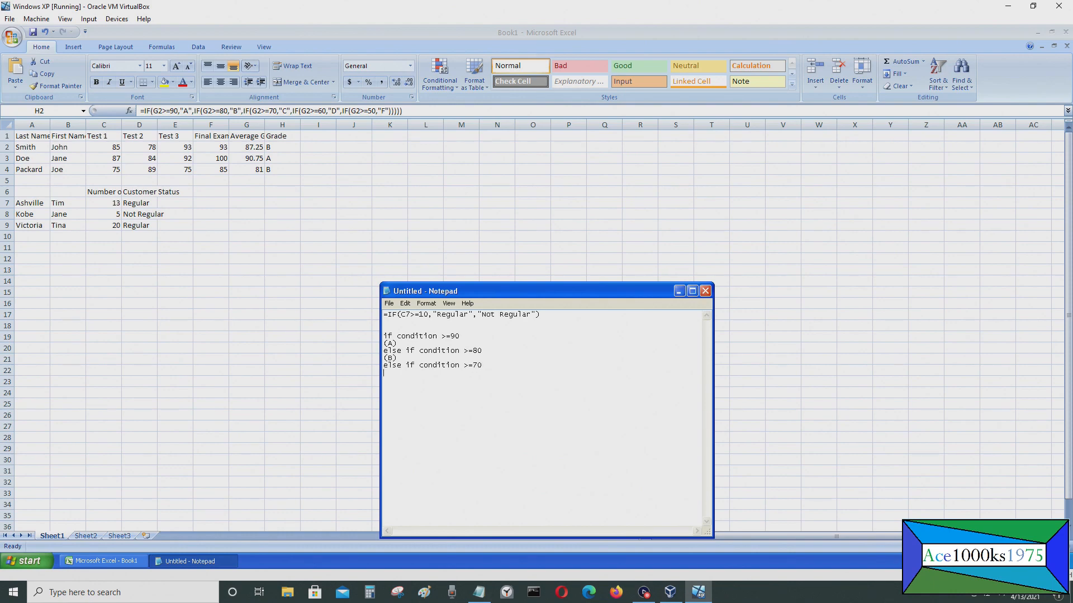
pyautogui.press('Return')
pyautogui.write('(C')
pyautogui.write('D')
# Add "else if condition >=60" with (D) and "else if condition >=50" with (F) to the pseudocode
pyautogui.press('Return')
pyautogui.write('else iof')
pyautogui.press('BackSpace')
pyautogui.write('f condition >=60 (D)')
pyautogui.press('Return')
pyautogui.write('else if condition >=50')
pyautogui.press('Return')
pyautogui.write('(F)')
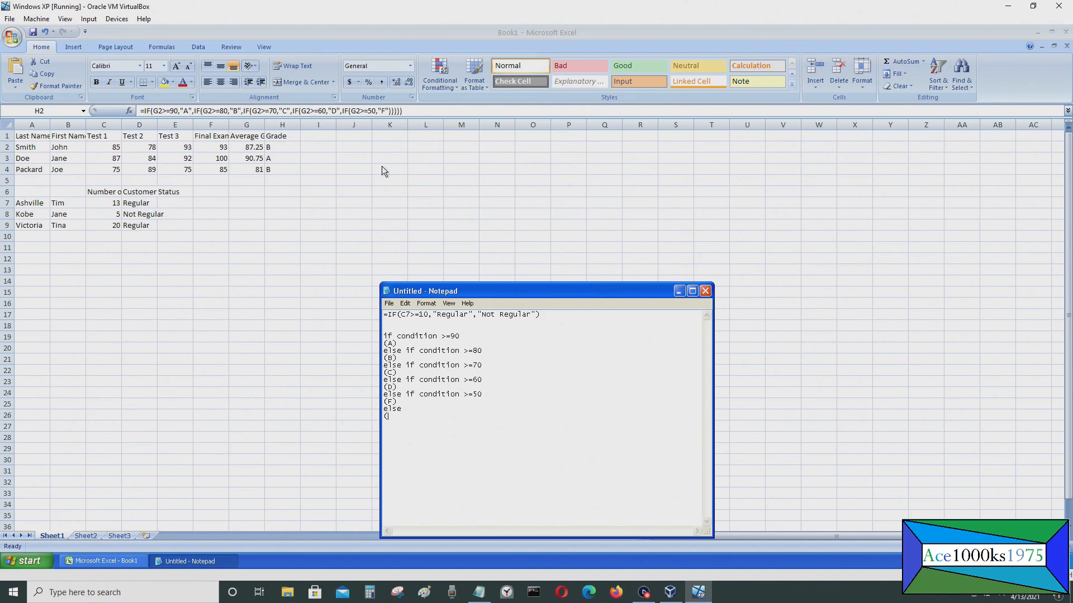
# End the pseudocode with the final branch "else (NOT VALID)"
pyautogui.press('BackSpace')
pyautogui.press('BackSpace')
pyautogui.press('BackSpace')
pyautogui.press('BackSpace')
pyautogui.write('else (NOT VALID)')
pyautogui.hotkey('ctrl', 'a')
pyautogui.click(573, 425)
# Switch back to the workbook and examine the nested IF grade formula in H2
pyautogui.click(233, 250)
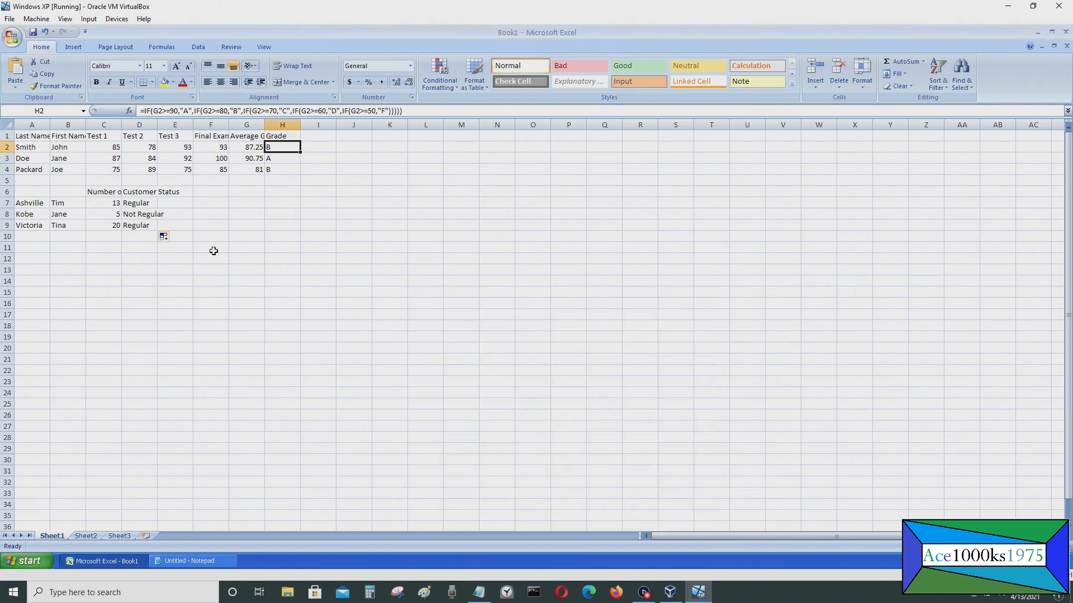
pyautogui.click(232, 304)
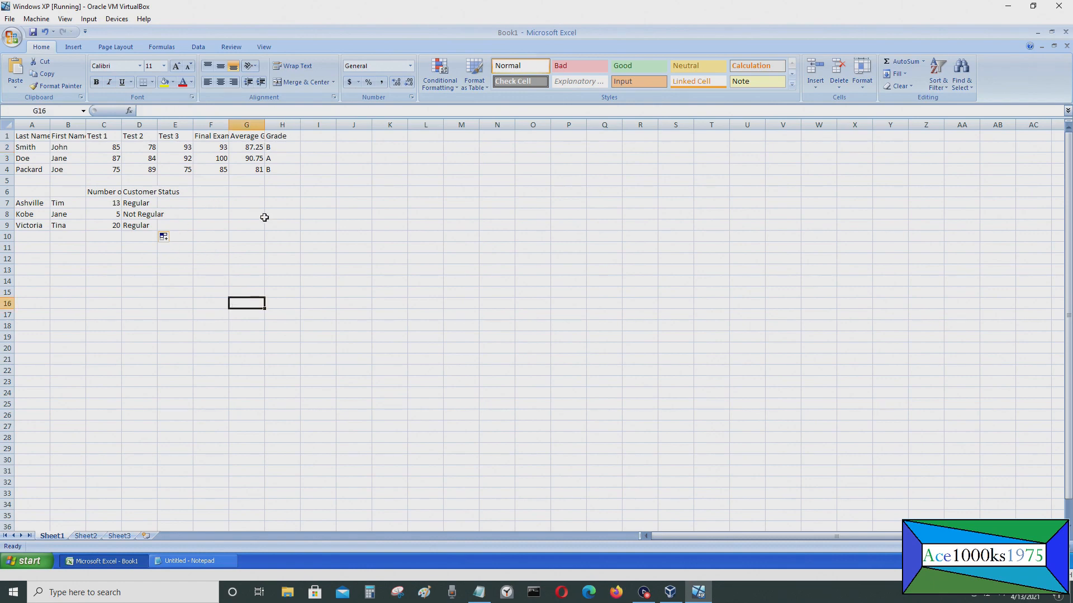
pyautogui.click(286, 149)
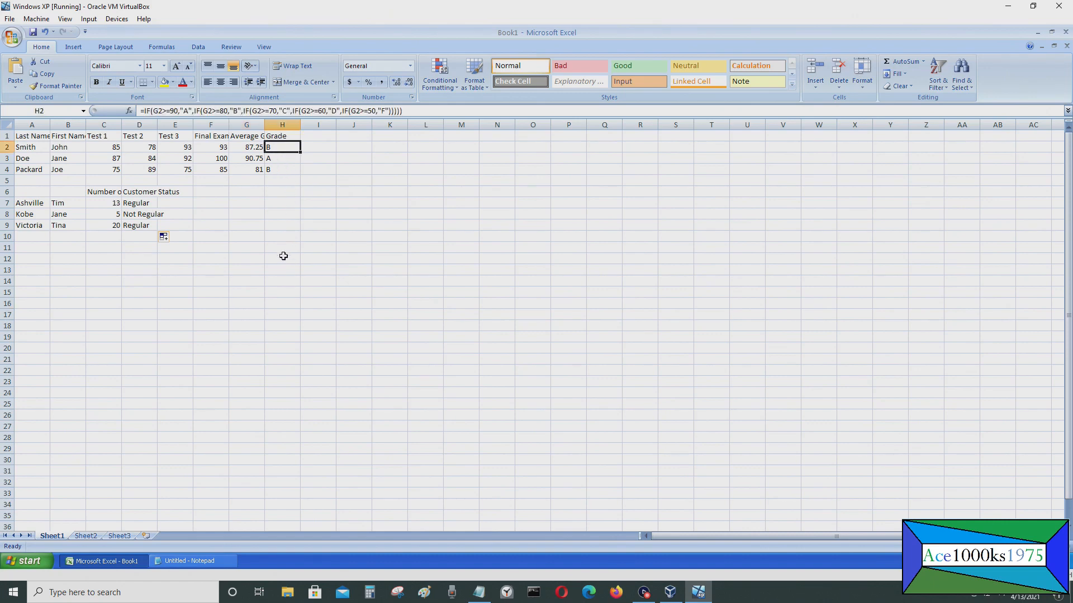
# Enter a fourth student's last name in A5 and first name in B5
pyautogui.click(43, 178)
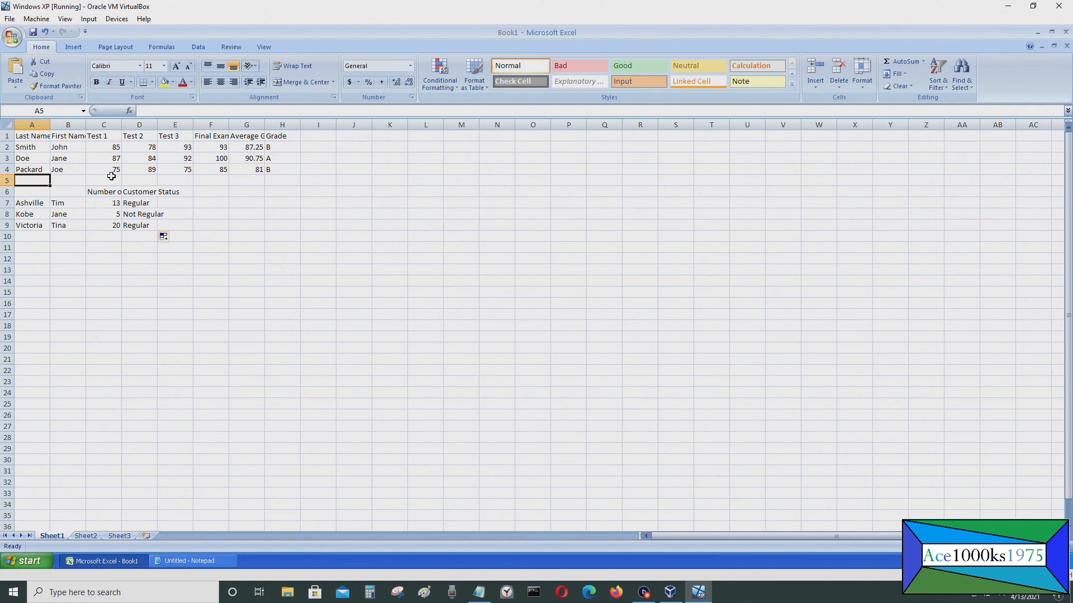
pyautogui.write('V')
pyautogui.press('BackSpace')
pyautogui.write('ic')
pyautogui.press('BackSpace')
pyautogui.press('Tab')
pyautogui.write('Vic')
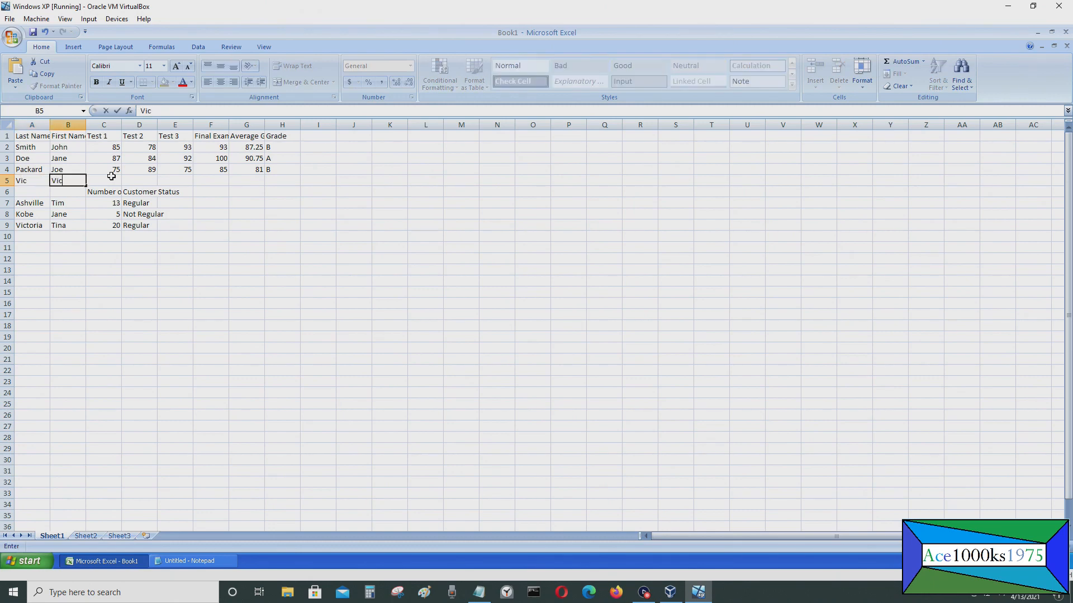
pyautogui.press('Return')
# Enter the fourth student's scores 50, 65, 55 and 45 in C5:F5 and fill the average and grade formulas from row 4 to row 5
pyautogui.click(112, 178)
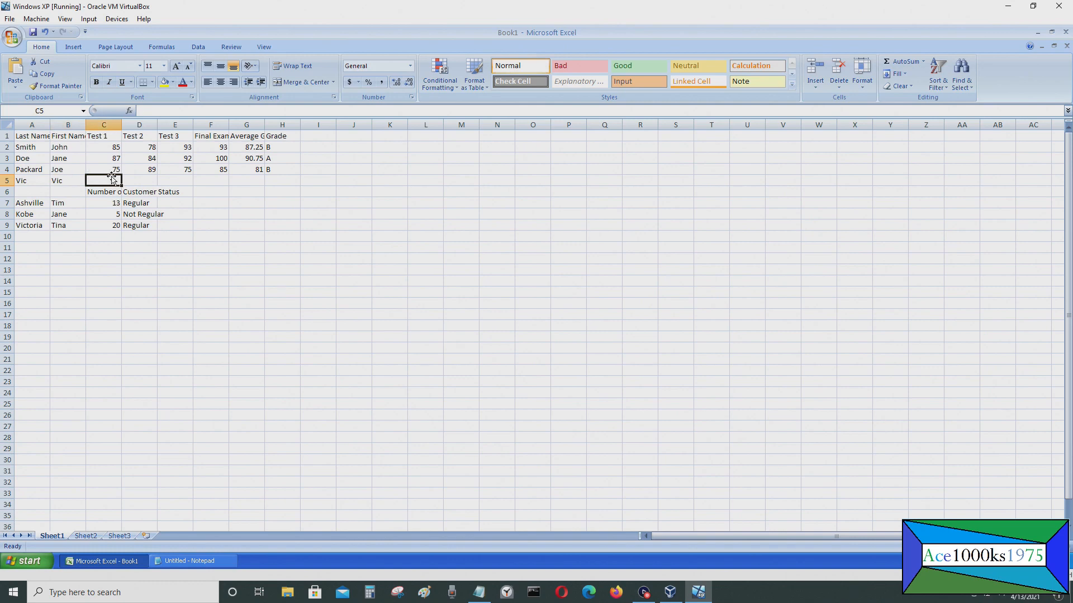
pyautogui.write('50')
pyautogui.press('Tab')
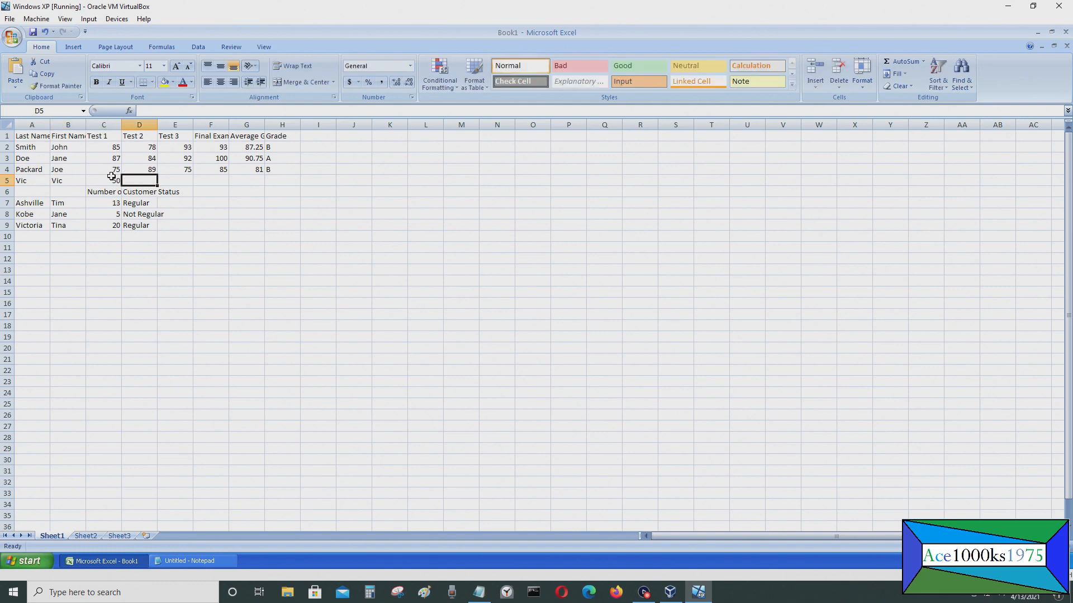
pyautogui.write('65')
pyautogui.press('Tab')
pyautogui.write('55')
pyautogui.press('Tab')
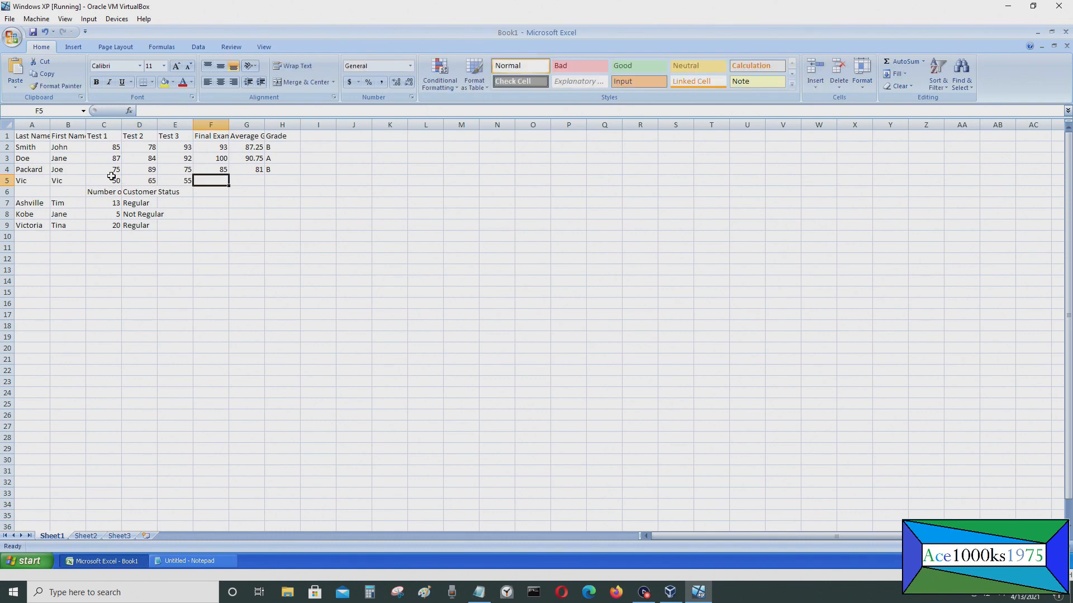
pyautogui.write('45')
pyautogui.press('Tab')
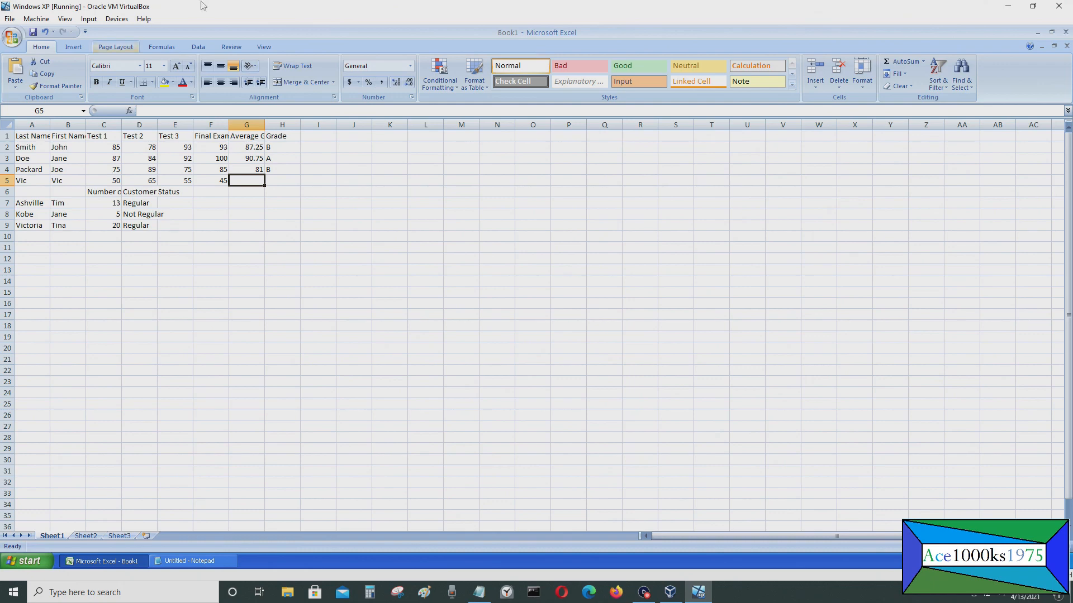
pyautogui.moveTo(247, 170); pyautogui.dragTo(303, 186)
pyautogui.click(271, 213)
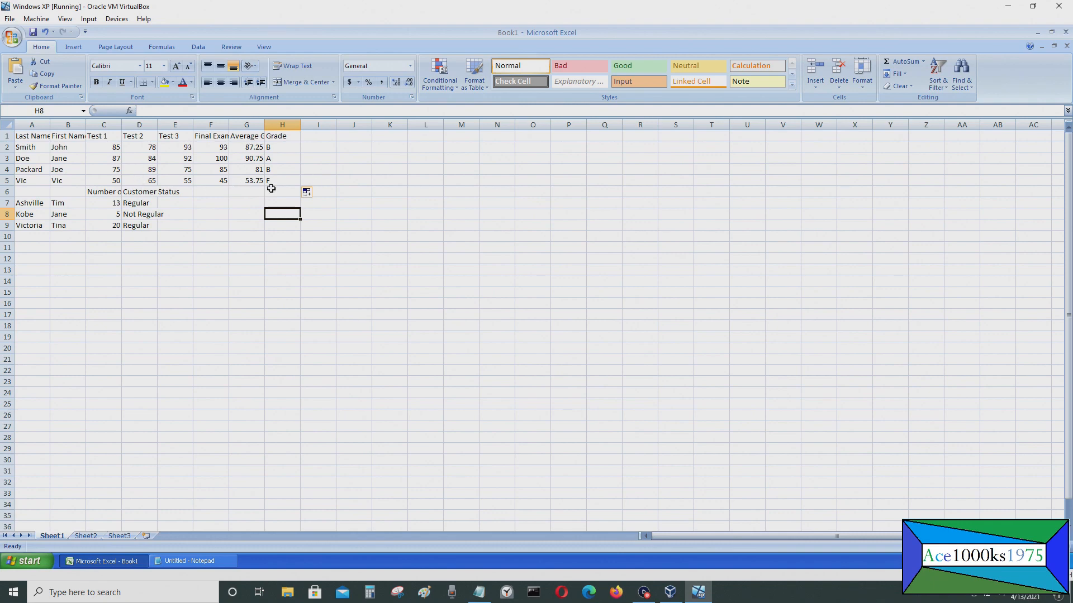
pyautogui.click(151, 225)
pyautogui.click(151, 236)
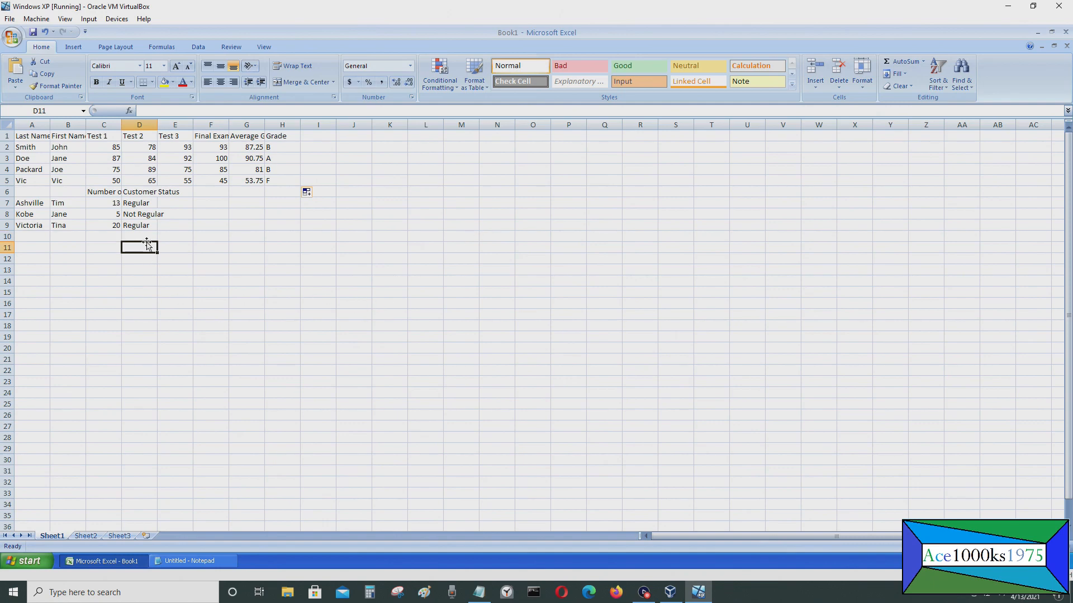
pyautogui.click(149, 258)
pyautogui.moveTo(149, 240); pyautogui.dragTo(149, 245)
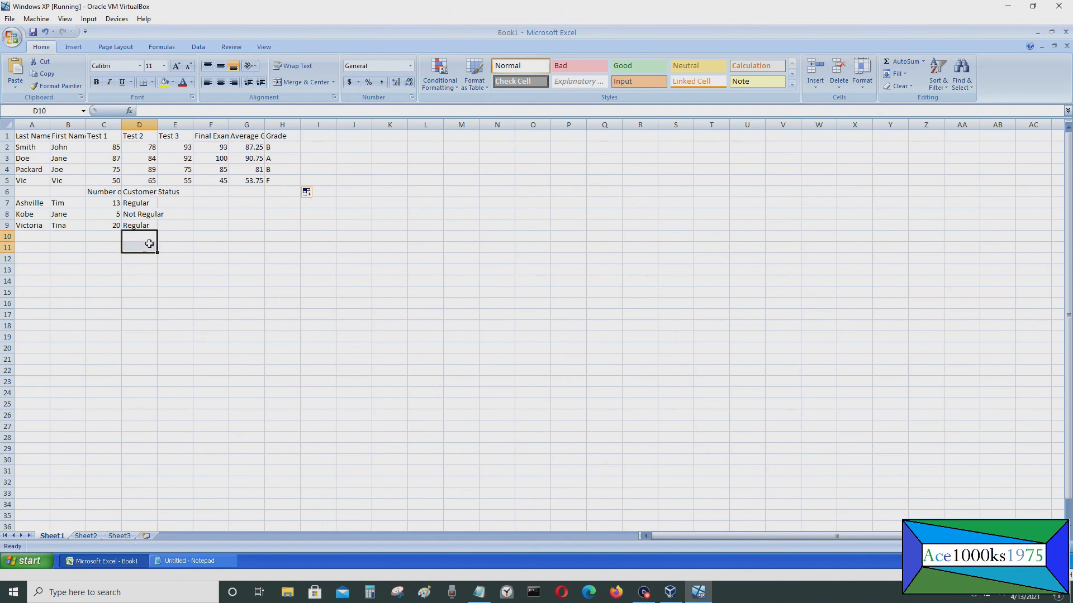
pyautogui.click(146, 240)
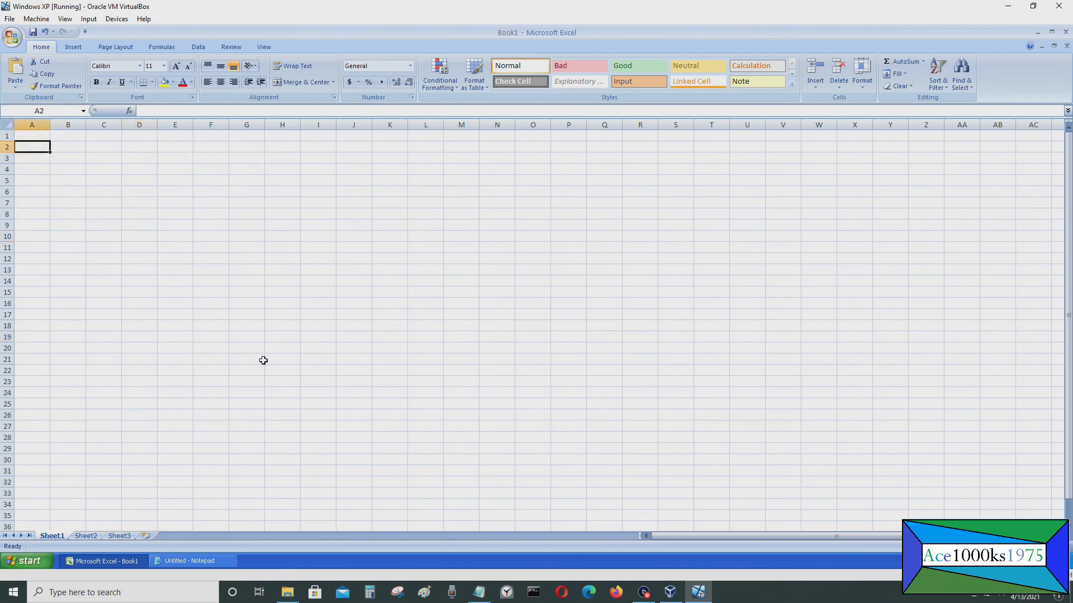
# Enter 2012 in A1 of the blank worksheet
pyautogui.press('Up')
pyautogui.write('2012')
pyautogui.press('Return')
# Start a formula in B1 with =IF(AND(A1>=2000,A1<=2020) and the true result "Number is between 2000 to 2020"
pyautogui.press('Up')
pyautogui.press('Right')
pyautogui.press('Right')
pyautogui.press('Left')
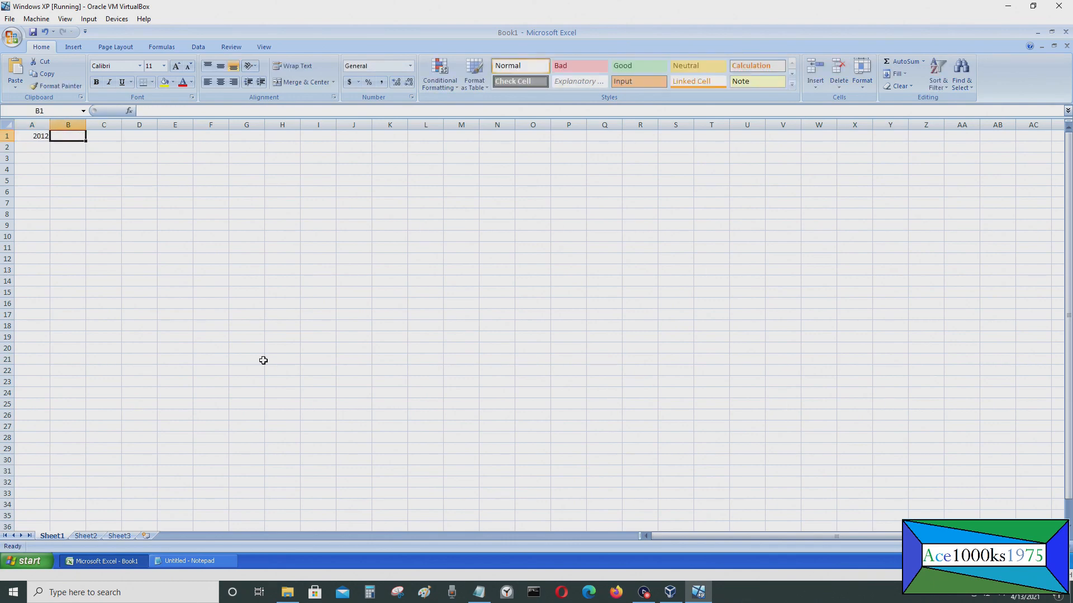
pyautogui.write('=if(')
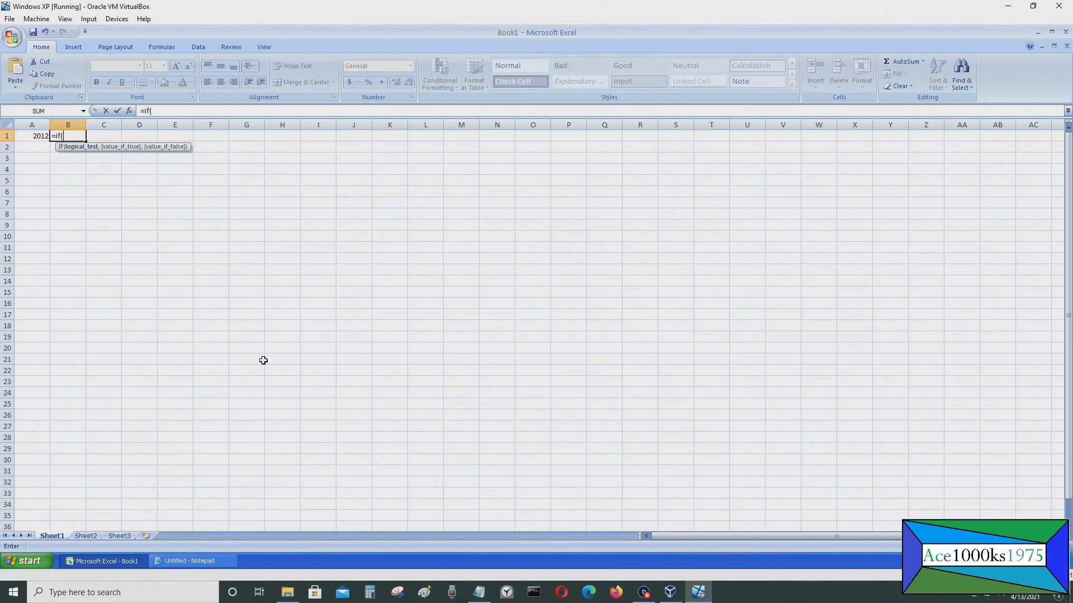
pyautogui.write('AND(')
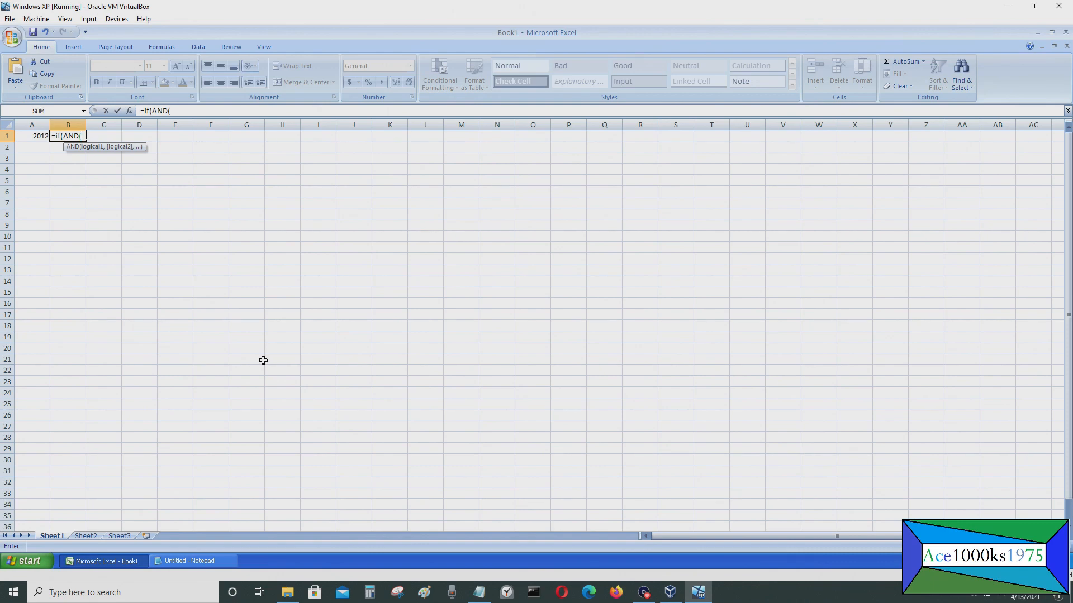
pyautogui.write('A1>=2000,A')
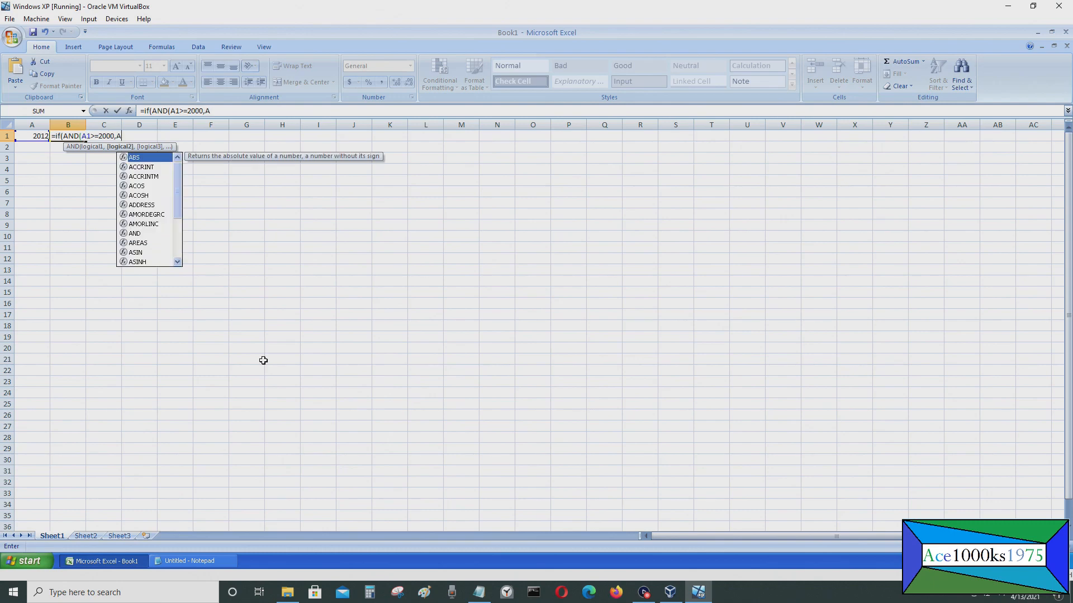
pyautogui.write('1<')
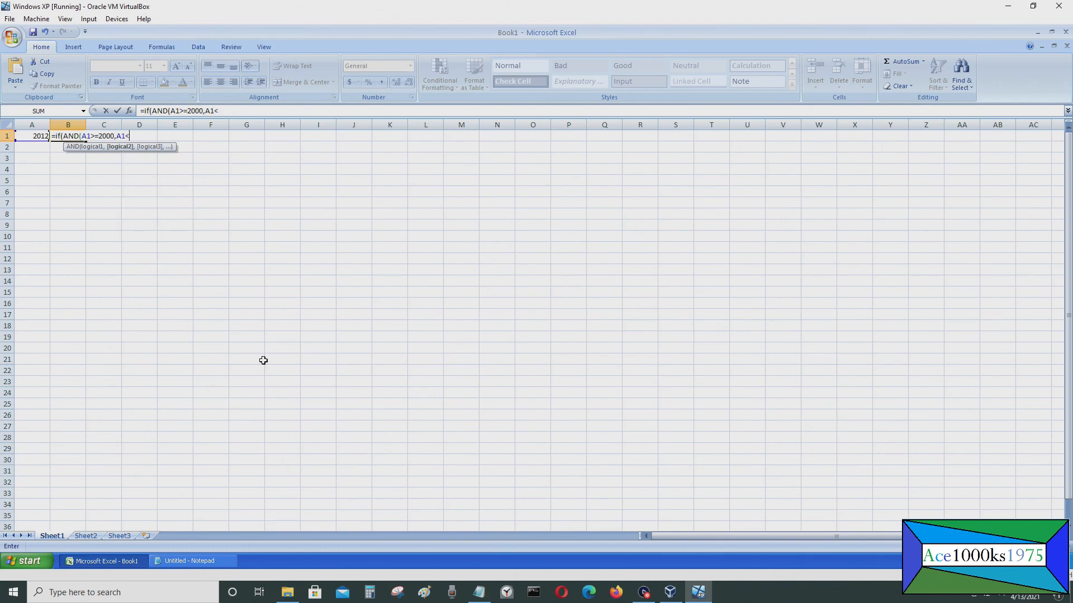
pyautogui.write('=2020),"')
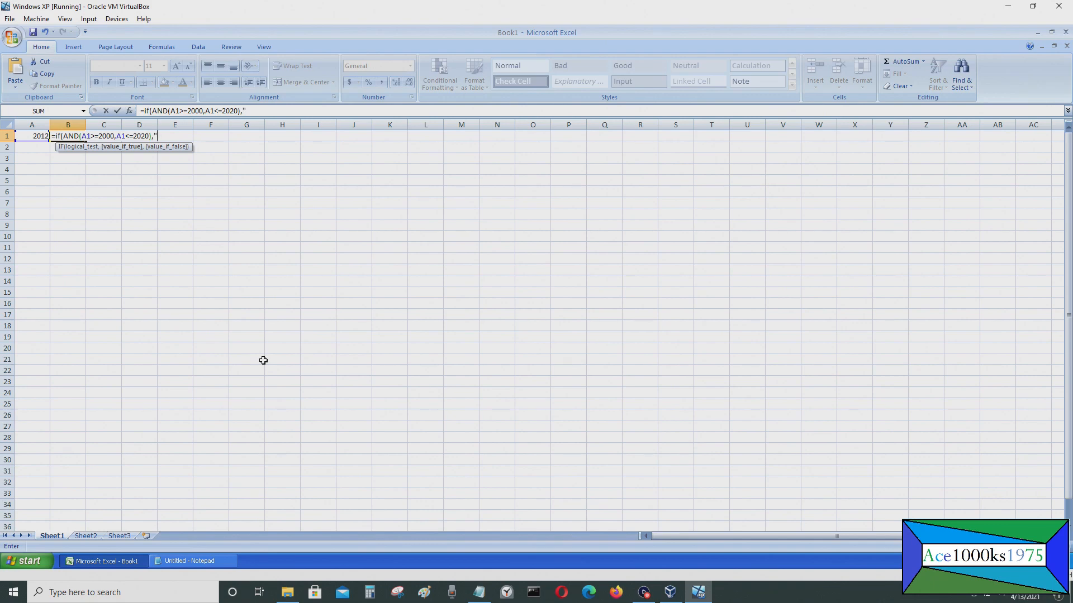
pyautogui.write('Number is between 2000 t')
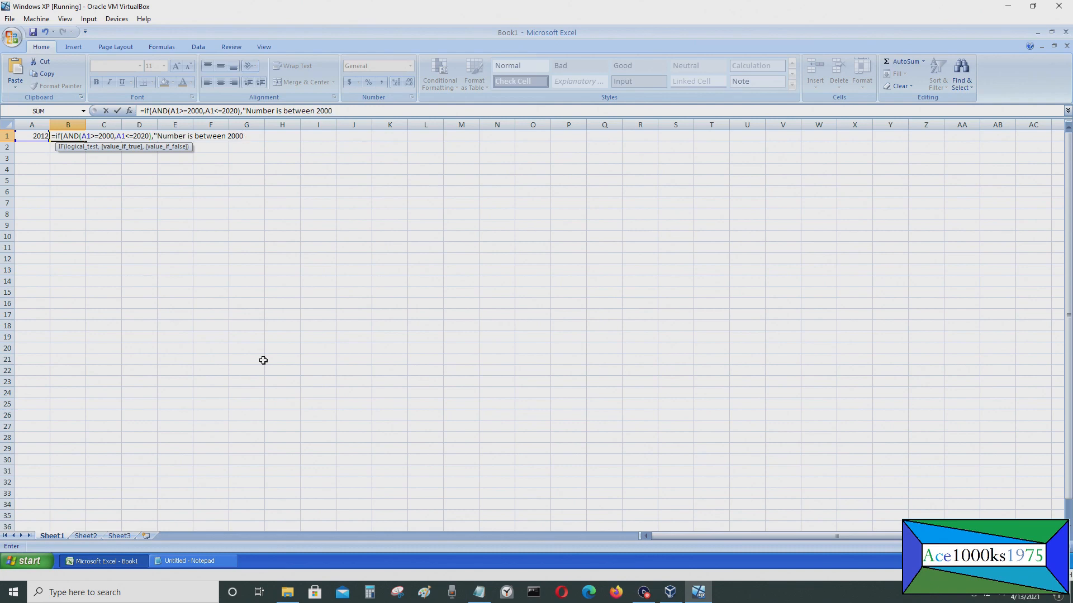
pyautogui.write('o 2020')
# Complete the B1 formula with "NOT" as the value if false
pyautogui.write('","Else')
pyautogui.press('BackSpace')
pyautogui.press('BackSpace')
pyautogui.press('BackSpace')
pyautogui.press('BackSpace')
pyautogui.write('Number is not b')
pyautogui.write('twee')
pyautogui.press('BackSpace')
pyautogui.press('BackSpace')
pyautogui.press('BackSpace')
pyautogui.press('BackSpace')
pyautogui.press('BackSpace')
pyautogui.write('b')
pyautogui.press('BackSpace')
pyautogui.write('between 2000 an')
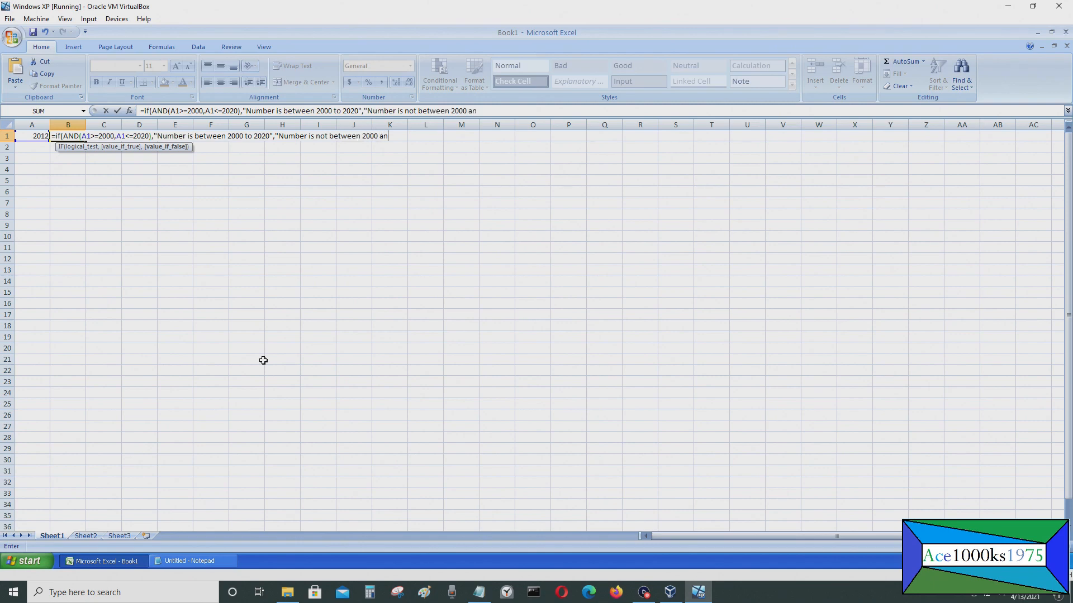
pyautogui.press('BackSpace')
pyautogui.press('BackSpace')
pyautogui.write('to 2020')
pyautogui.press('BackSpace')
pyautogui.press('BackSpace')
pyautogui.press('BackSpace')
pyautogui.press('BackSpace')
pyautogui.press('BackSpace')
pyautogui.press('BackSpace')
pyautogui.press('BackSpace')
pyautogui.press('BackSpace')
pyautogui.press('BackSpace')
pyautogui.press('BackSpace')
pyautogui.press('BackSpace')
pyautogui.press('BackSpace')
pyautogui.press('BackSpace')
pyautogui.press('BackSpace')
pyautogui.press('BackSpace')
pyautogui.press('BackSpace')
pyautogui.press('BackSpace')
pyautogui.press('BackSpace')
pyautogui.press('BackSpace')
pyautogui.press('BackSpace')
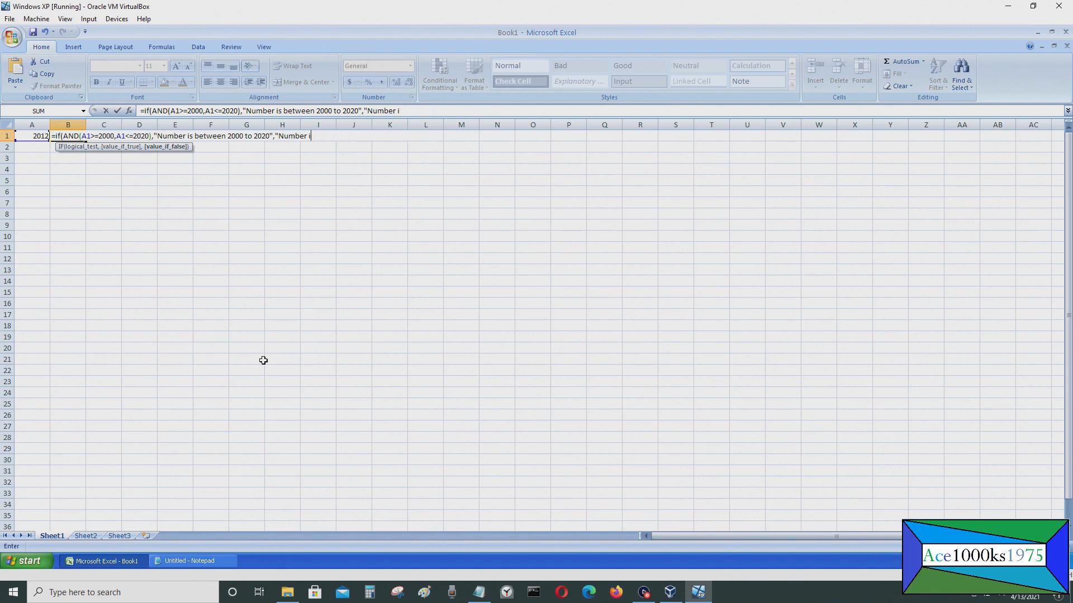
pyautogui.write('OT"')
pyautogui.press('Return')
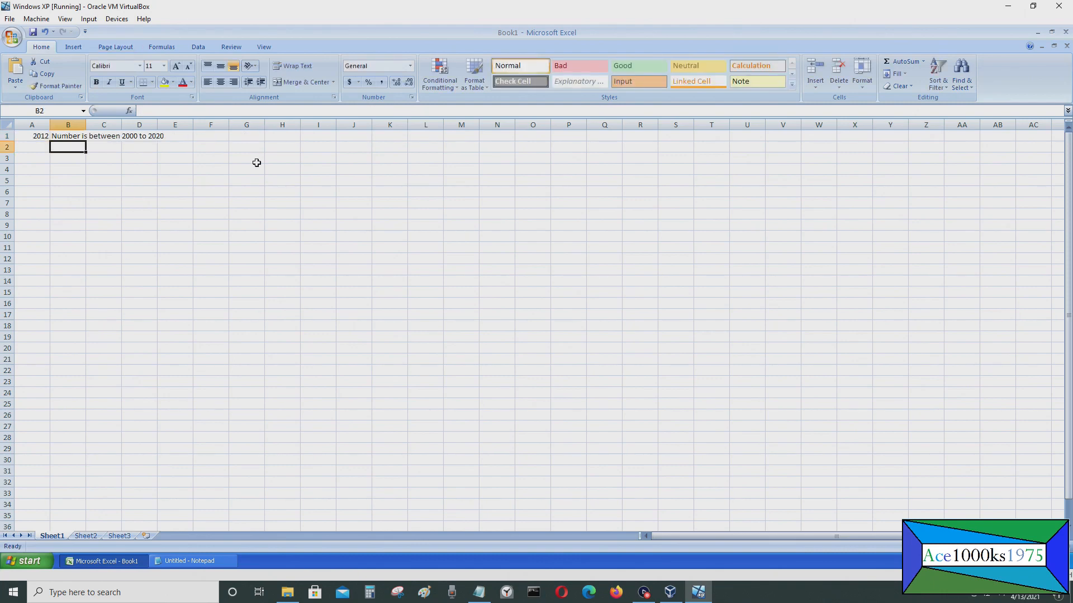
# Change A1 to 2030 and check the IF formula in B1
pyautogui.click(63, 135)
pyautogui.click(40, 136)
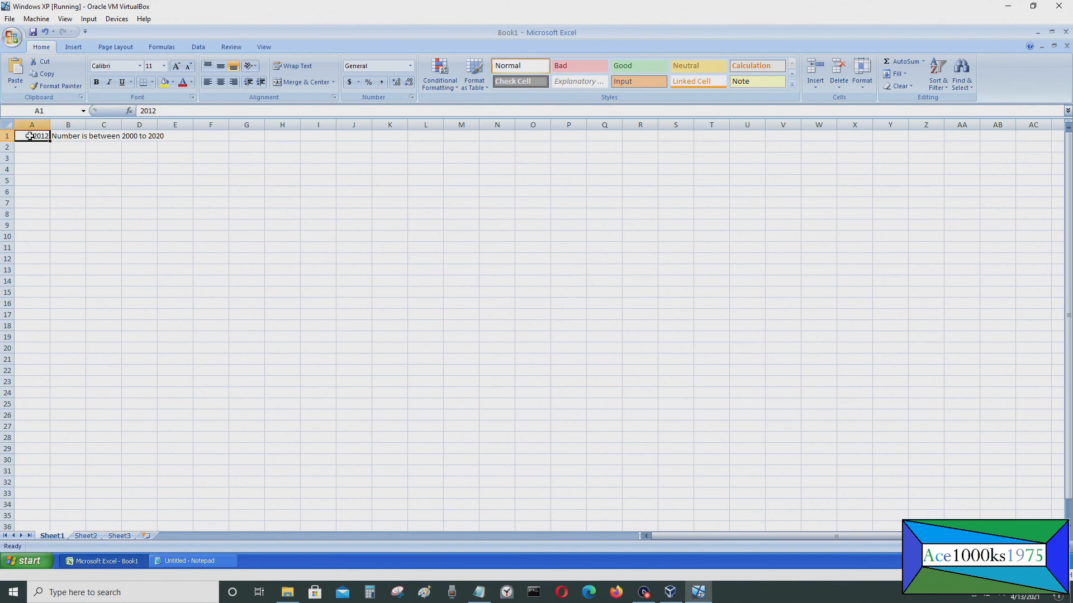
pyautogui.write('2030')
pyautogui.press('Return')
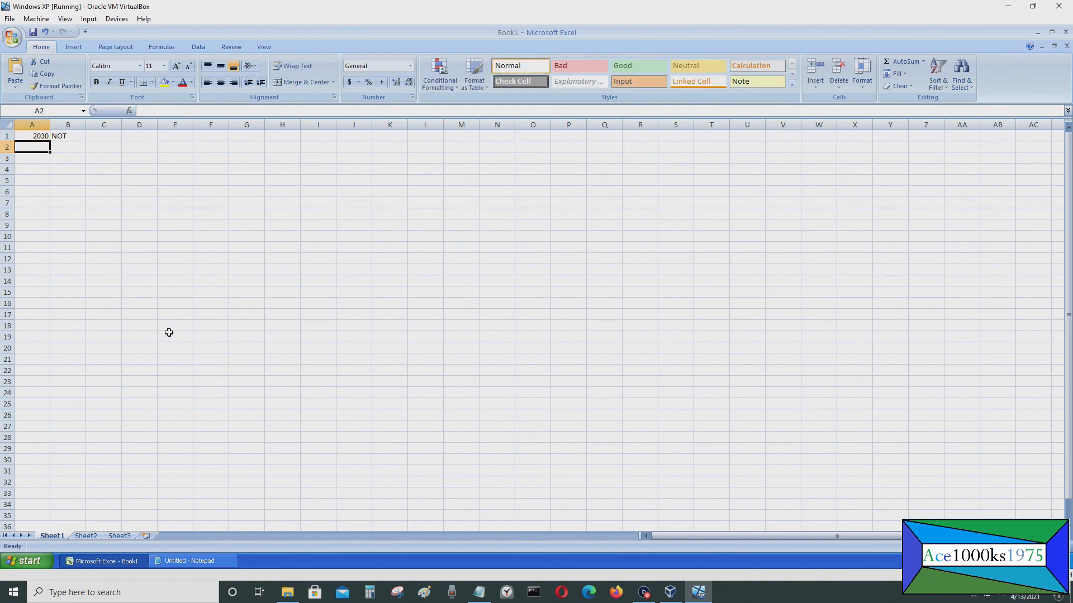
pyautogui.click(71, 138)
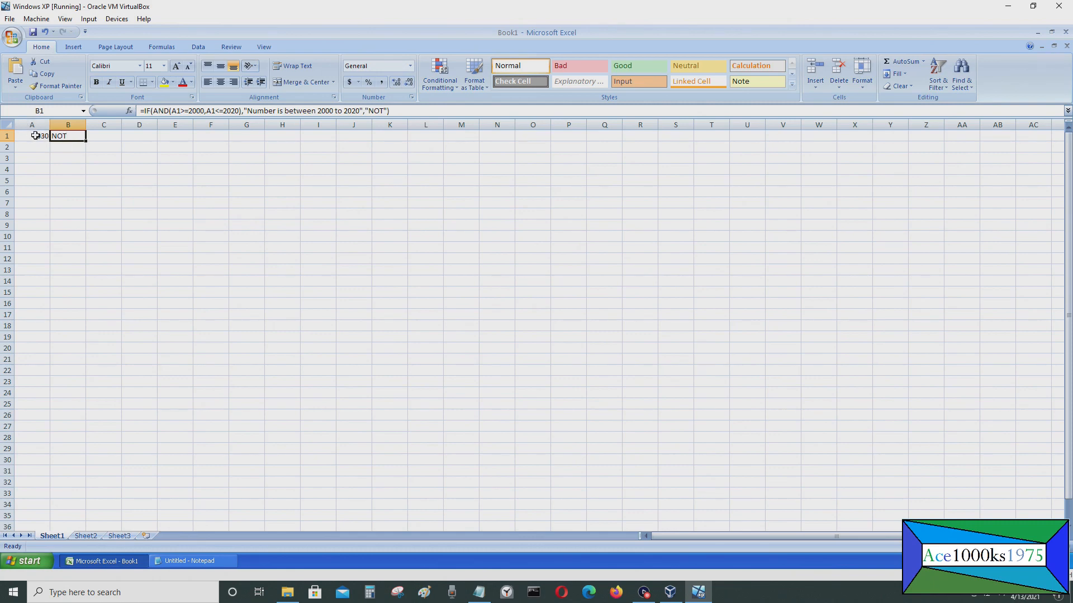
pyautogui.click(74, 148)
pyautogui.click(73, 137)
# Switch to Notepad, clear the existing notes and write the condition as "2020 >= Number >=2000"
pyautogui.click(205, 561)
pyautogui.moveTo(596, 471); pyautogui.dragTo(367, 297)
pyautogui.press('Delete')
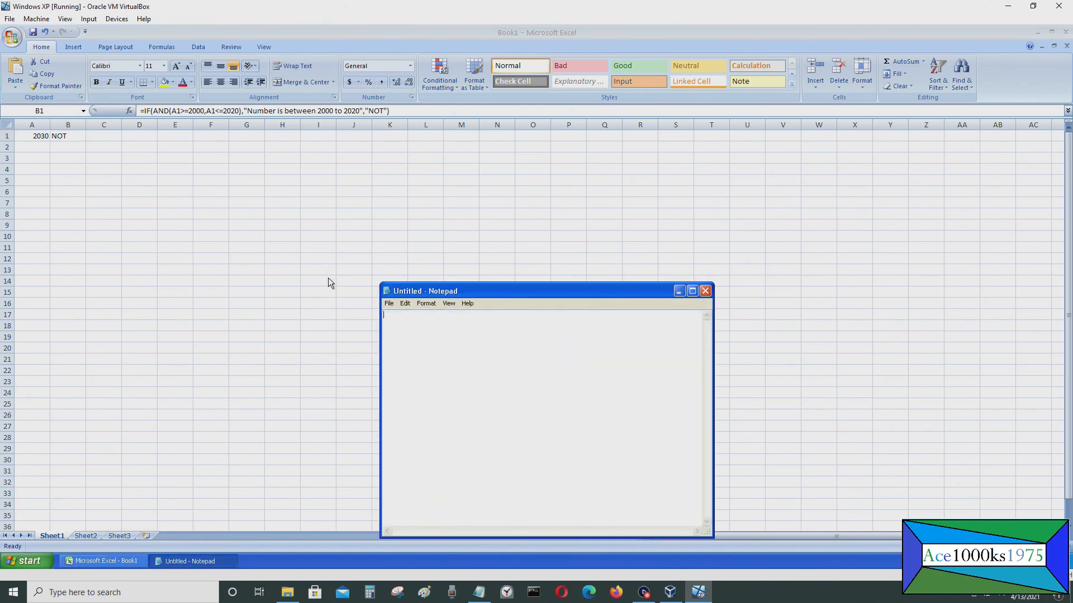
pyautogui.write('Number >=2000')
pyautogui.press('Return')
pyautogui.write('Nu')
pyautogui.press('BackSpace')
pyautogui.press('BackSpace')
pyautogui.press('BackSpace')
pyautogui.press('Home')
pyautogui.write('2020 >=')
# Return to the workbook, set A1 to 2001, and compare it with the condition written in Notepad
pyautogui.click(46, 138)
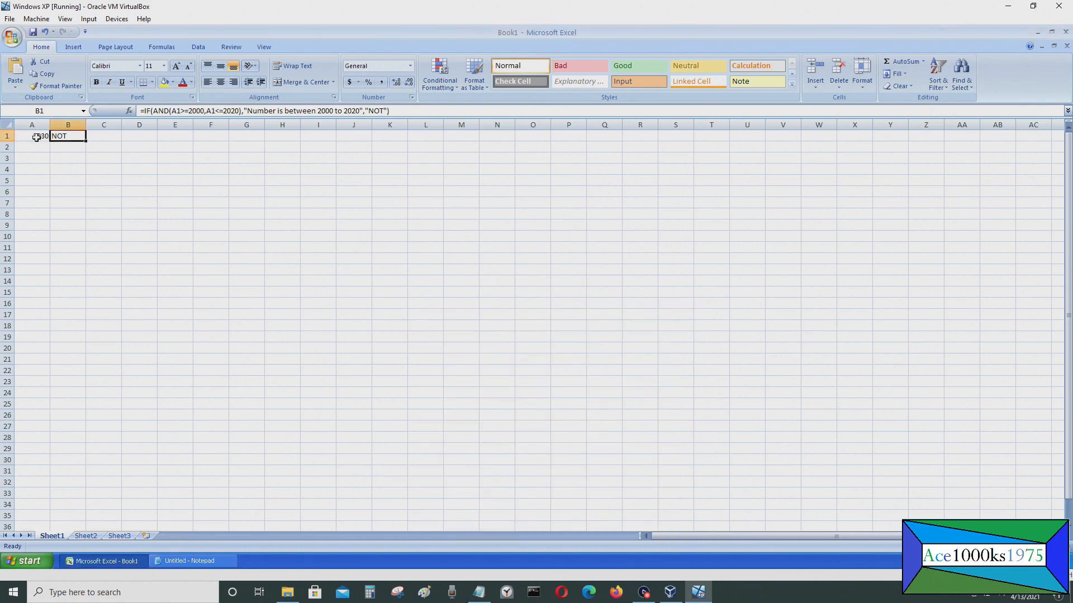
pyautogui.click(37, 138)
pyautogui.write('2001')
pyautogui.press('Return')
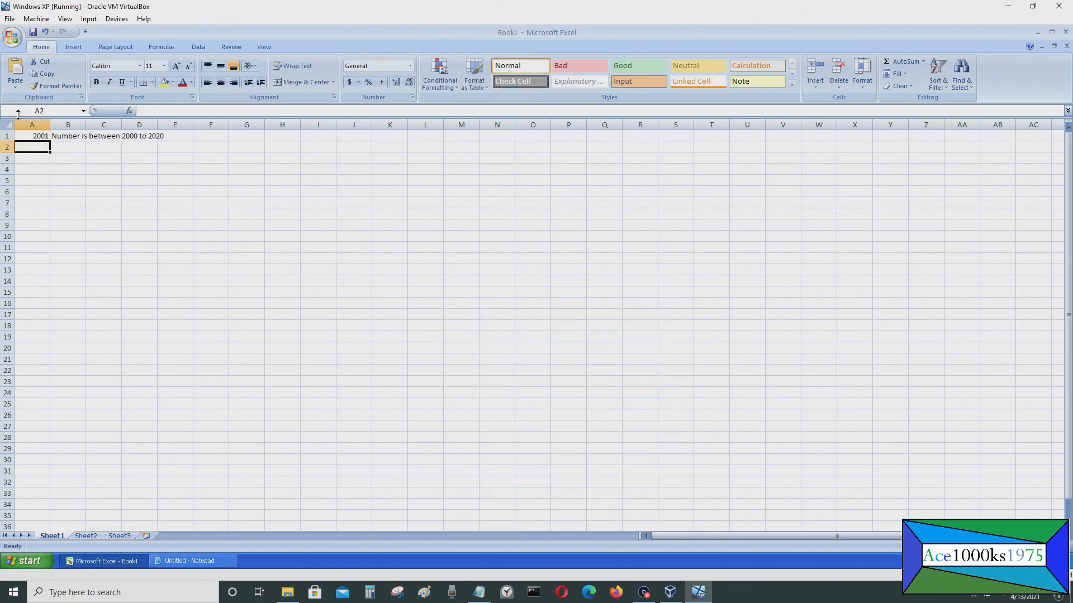
pyautogui.click(212, 561)
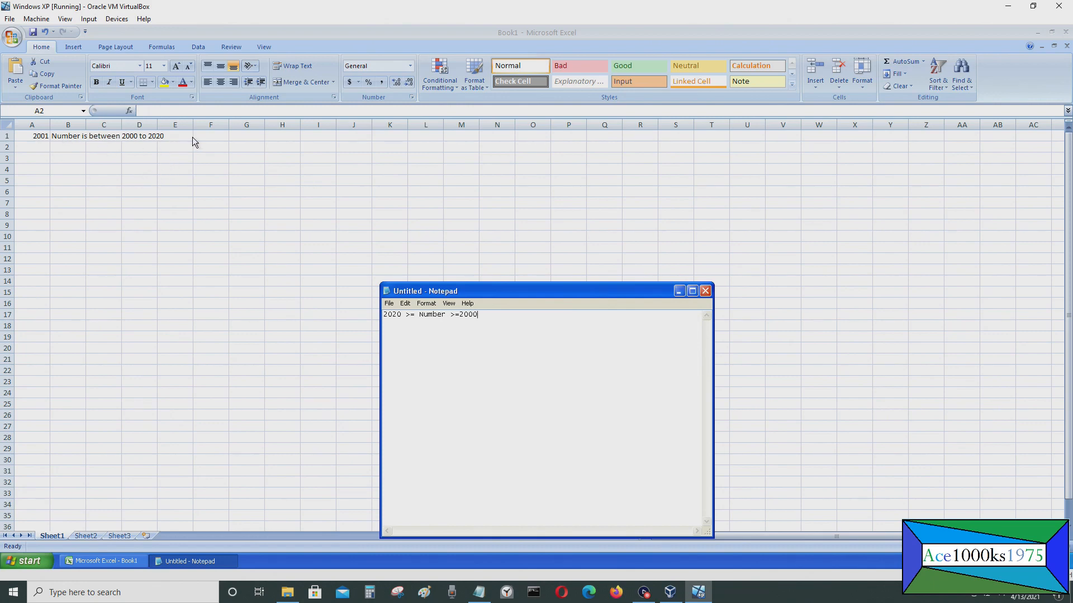
# Switch back to the workbook and enter "Fat Cat" in A2
pyautogui.click(46, 150)
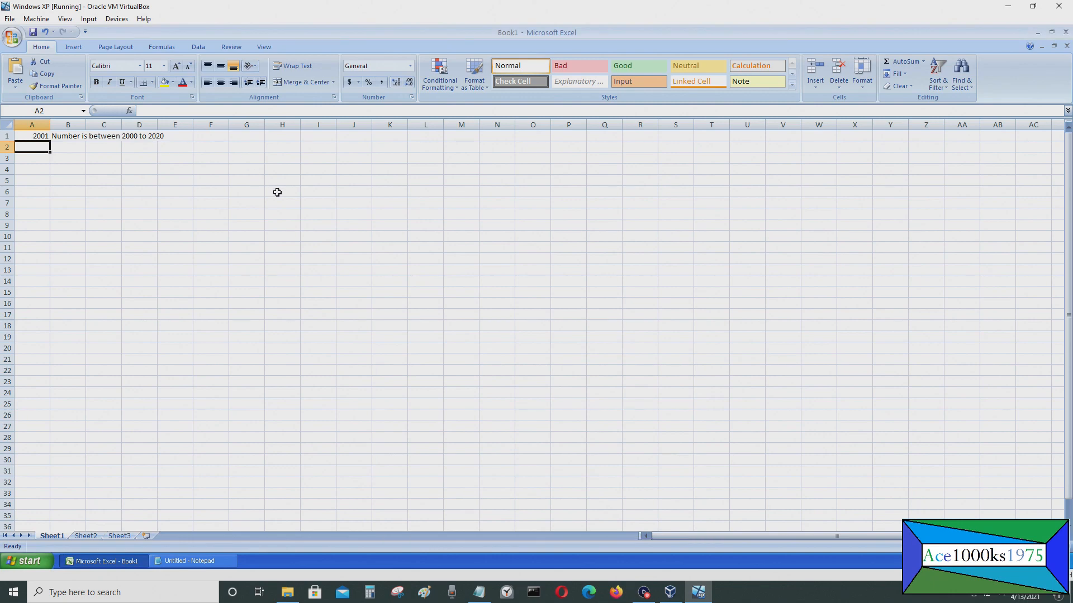
pyautogui.write('Fat')
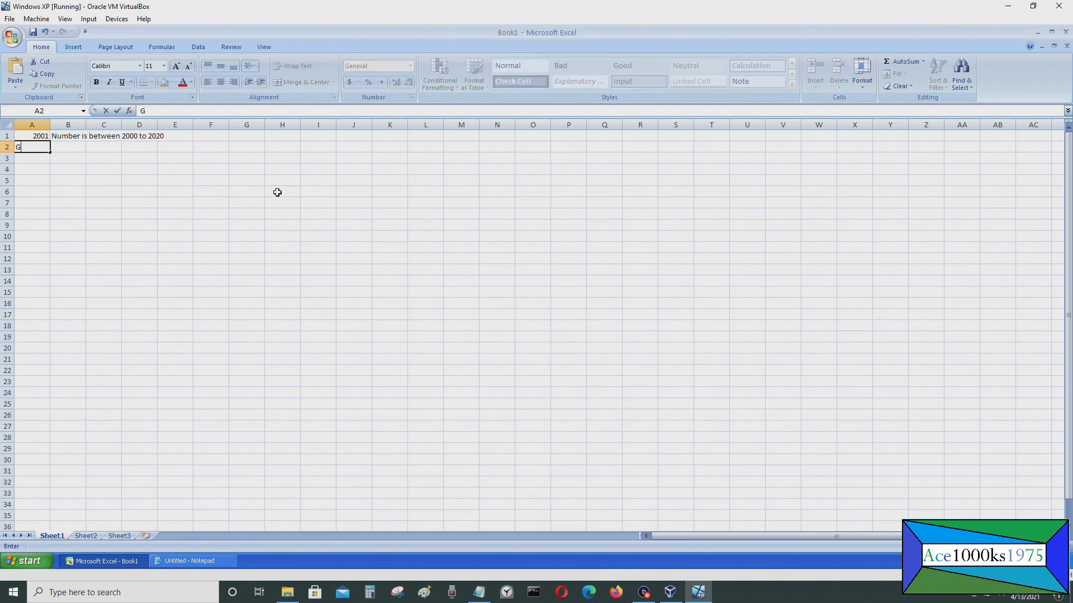
pyautogui.write(' Man')
pyautogui.press('BackSpace')
pyautogui.press('BackSpace')
pyautogui.press('BackSpace')
pyautogui.write('Cat')
pyautogui.press('Return')
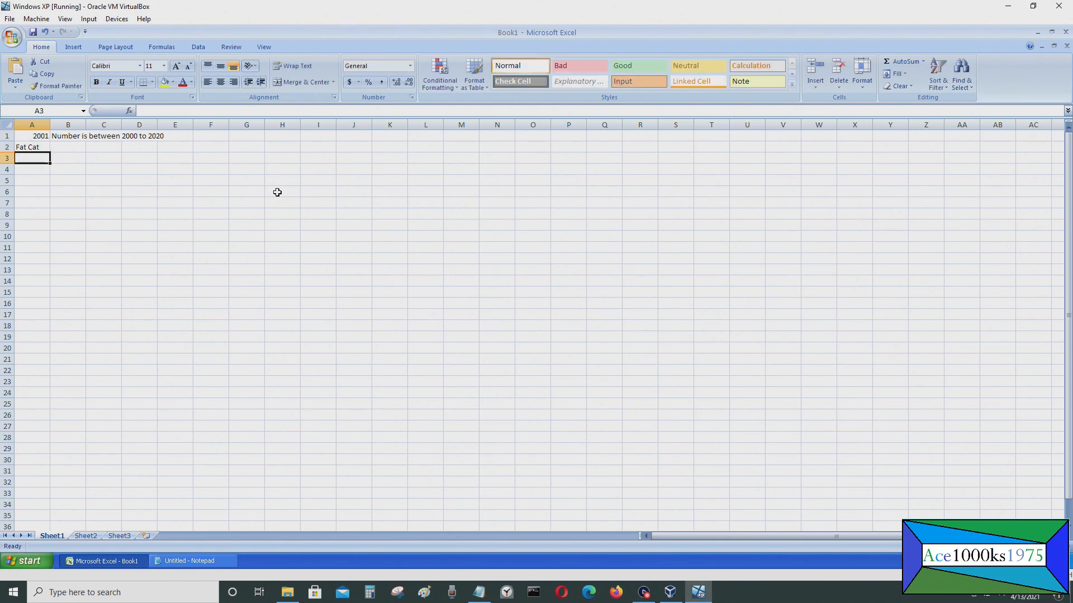
# Start an IF formula with an AND test in B2, using A="Fat Cat" as the first condition
pyautogui.press('Up')
pyautogui.press('Right')
pyautogui.write('=')
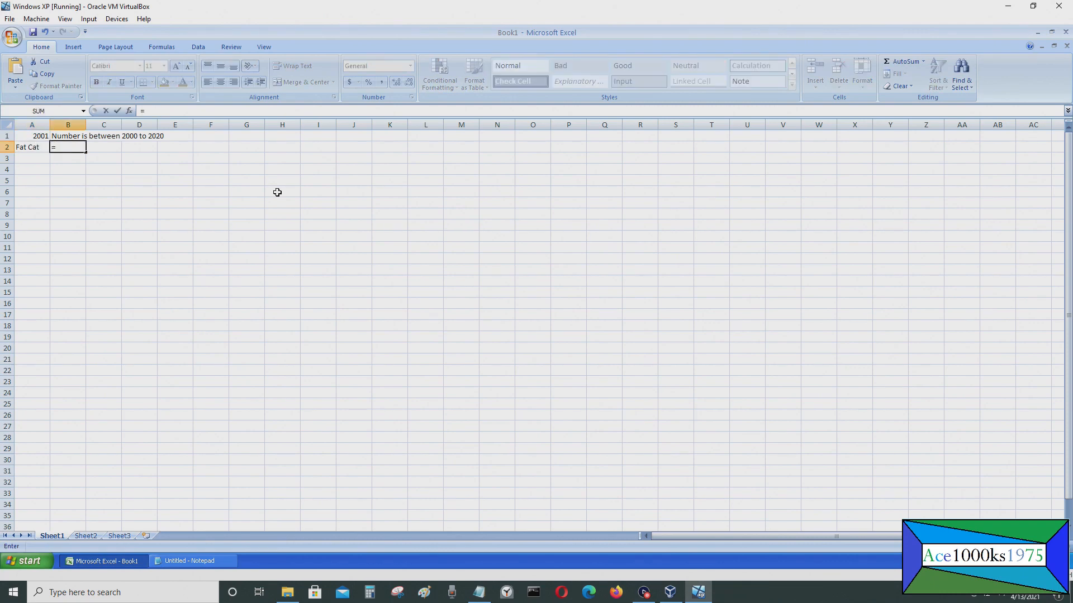
pyautogui.write('if(AND')
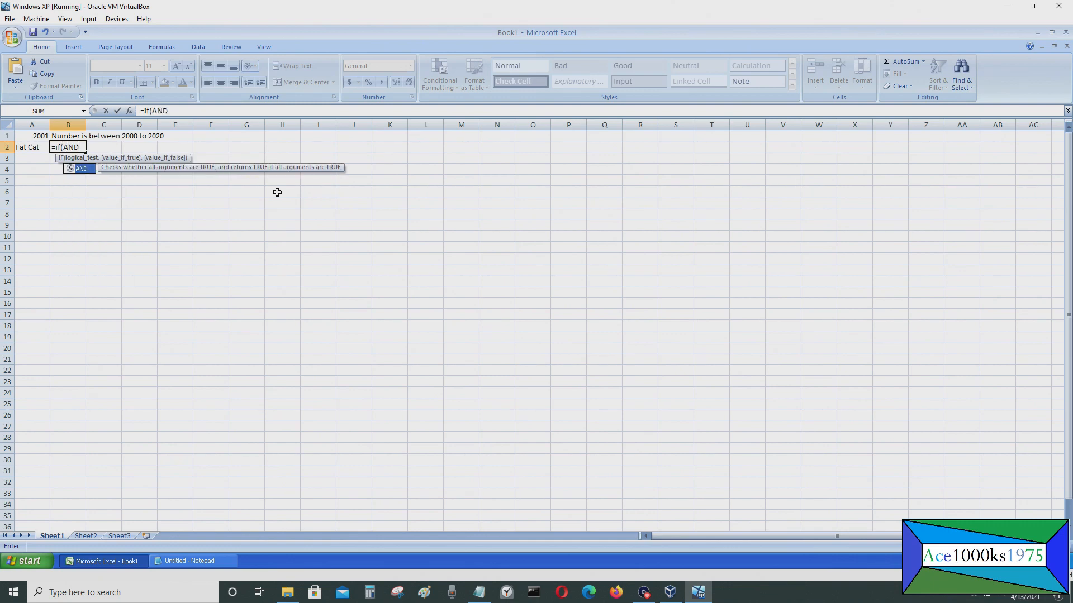
pyautogui.write('(')
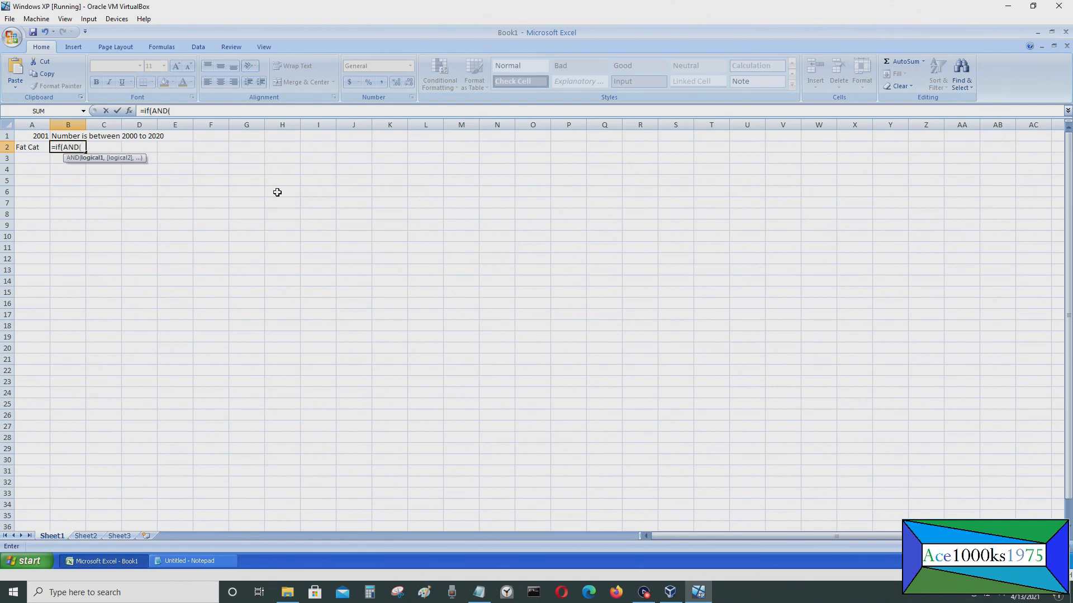
pyautogui.write('Fat Cat')
pyautogui.press('BackSpace')
pyautogui.press('BackSpace')
pyautogui.press('BackSpace')
pyautogui.press('BackSpace')
pyautogui.press('BackSpace')
pyautogui.press('BackSpace')
pyautogui.press('BackSpace')
pyautogui.write('A')
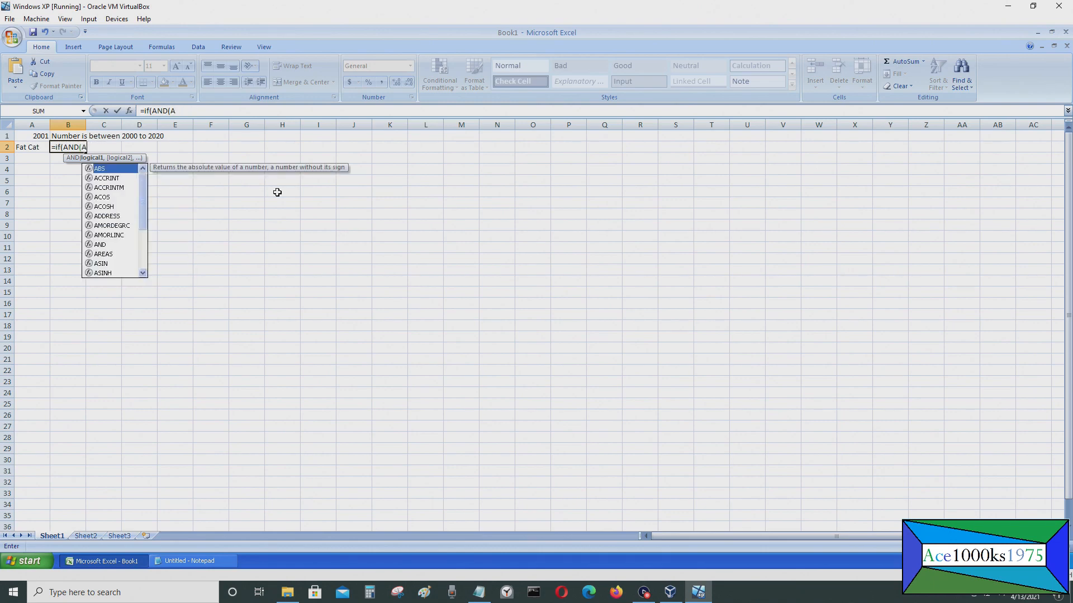
pyautogui.write('+Fat ')
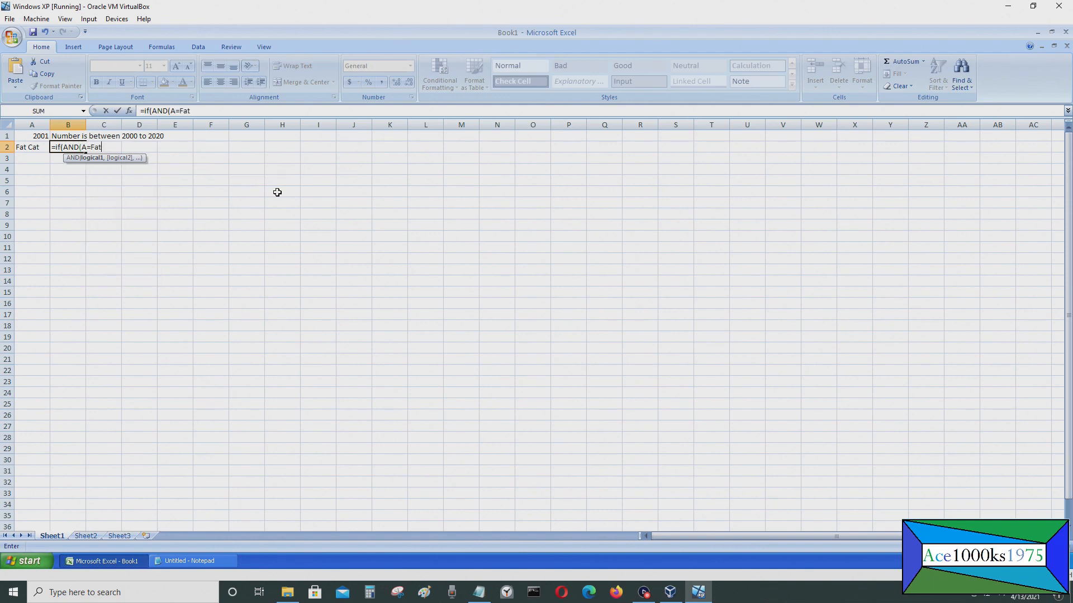
pyautogui.write('Cat')
pyautogui.press('BackSpace')
pyautogui.press('BackSpace')
pyautogui.press('BackSpace')
pyautogui.press('BackSpace')
pyautogui.press('BackSpace')
pyautogui.press('BackSpace')
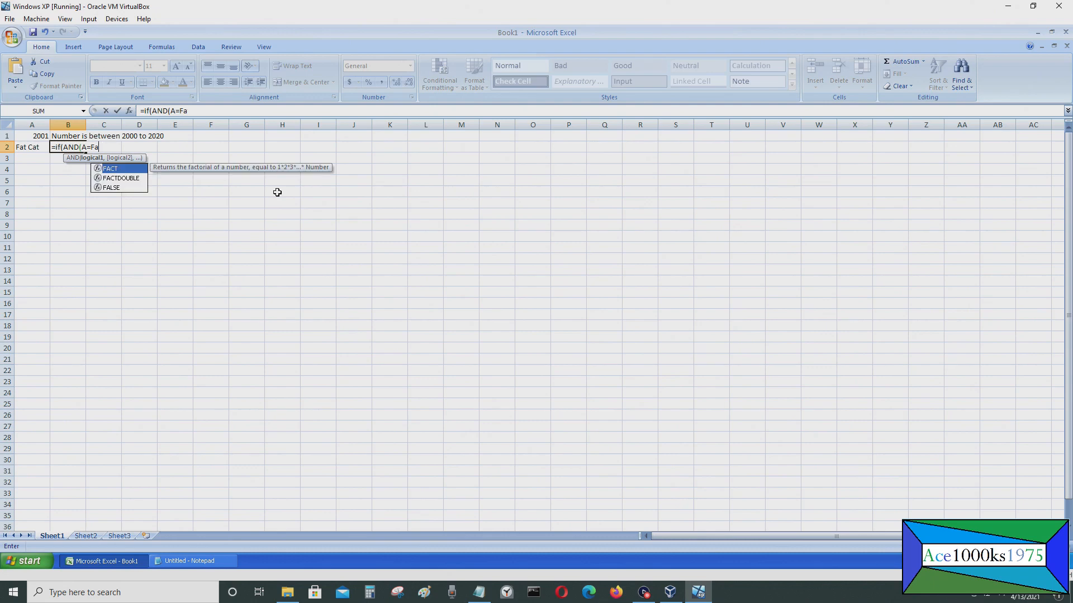
pyautogui.write('"F')
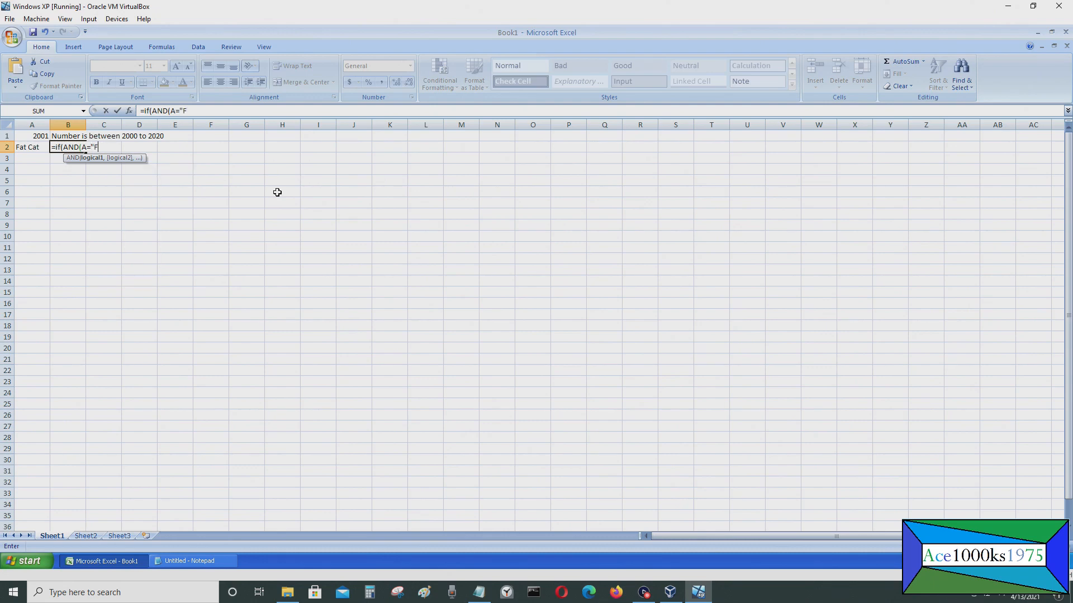
pyautogui.write('at Cat",B')
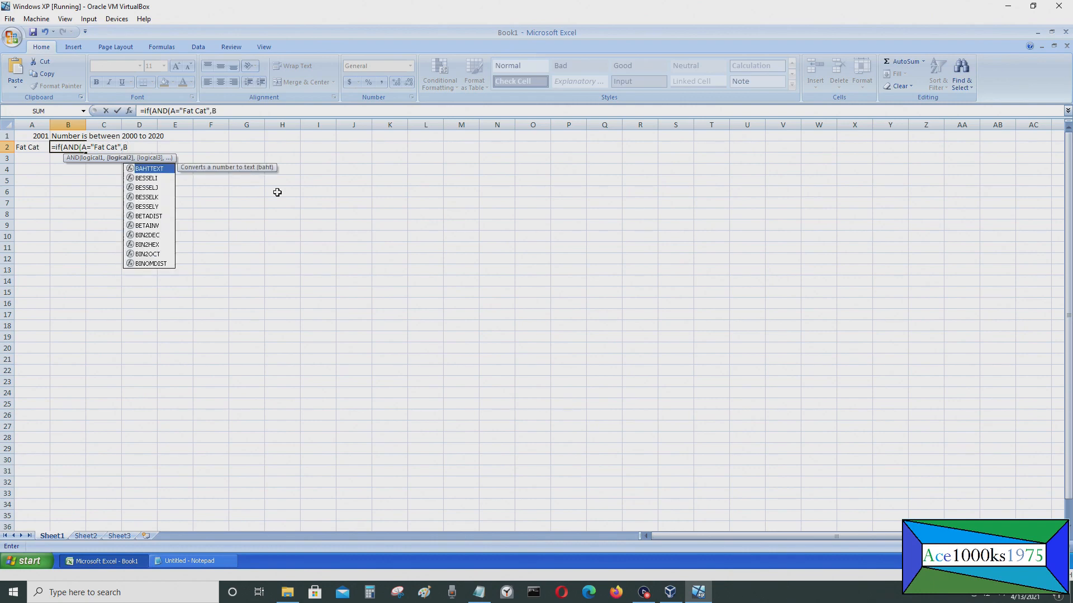
# Add A2="Fat Cat" as the second condition of the B2 formula and close the AND test
pyautogui.press('BackSpace')
pyautogui.write('A')
pyautogui.write('2')
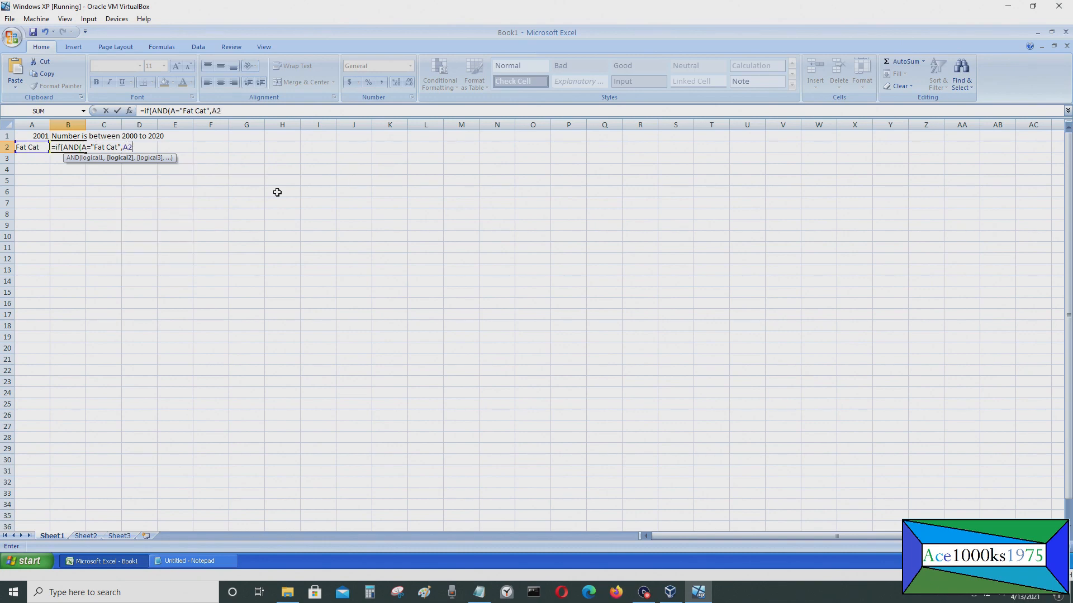
pyautogui.write('=Fat Cat')
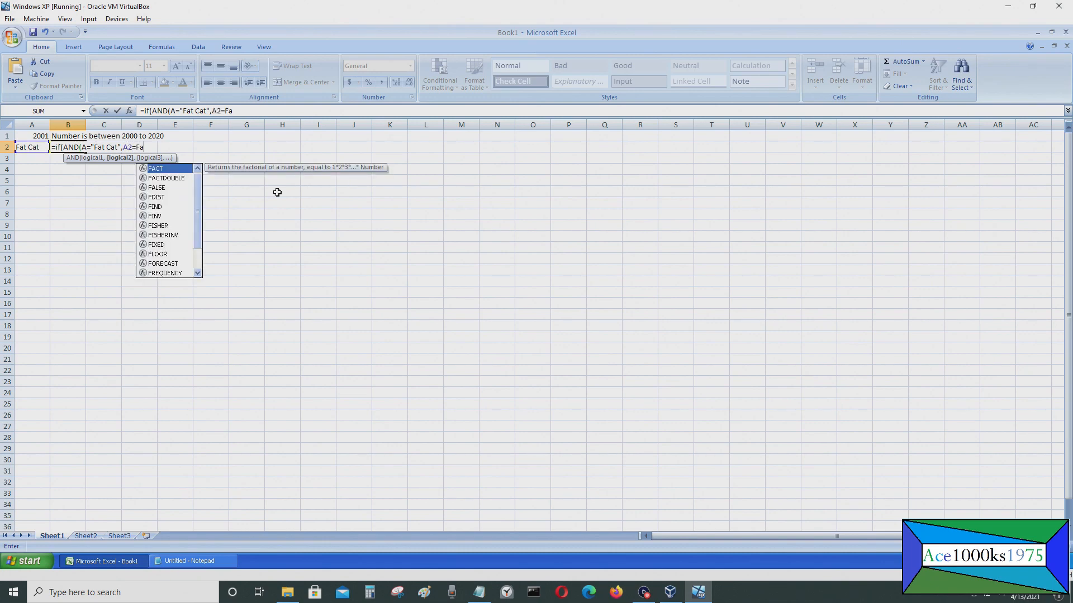
pyautogui.press('BackSpace')
pyautogui.press('BackSpace')
pyautogui.press('BackSpace')
pyautogui.press('BackSpace')
pyautogui.press('BackSpace')
pyautogui.press('BackSpace')
pyautogui.press('BackSpace')
pyautogui.write('"Fat Cat"')
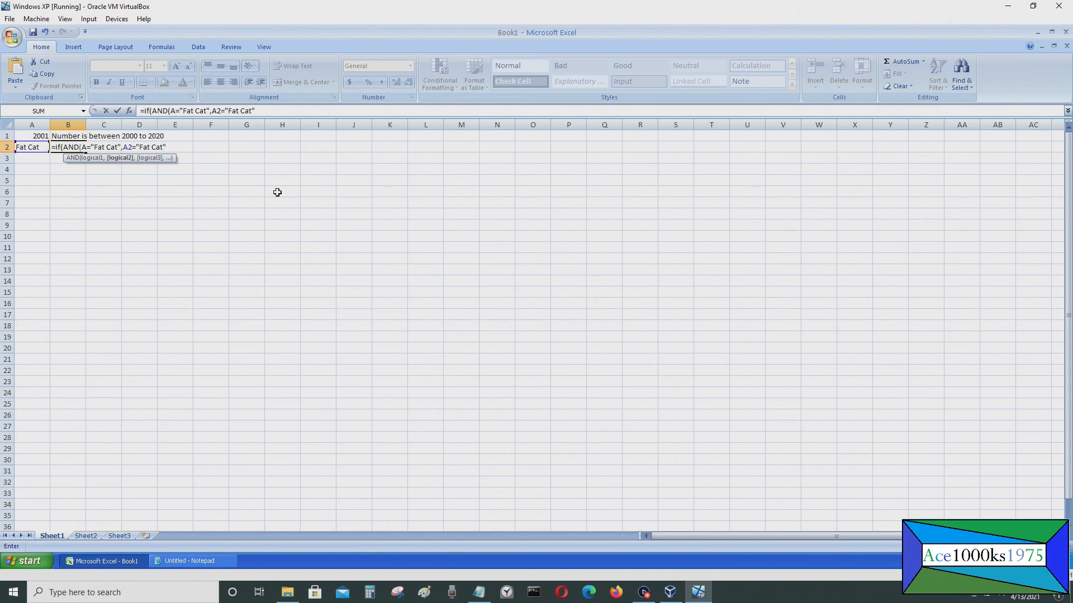
pyautogui.write('),"')
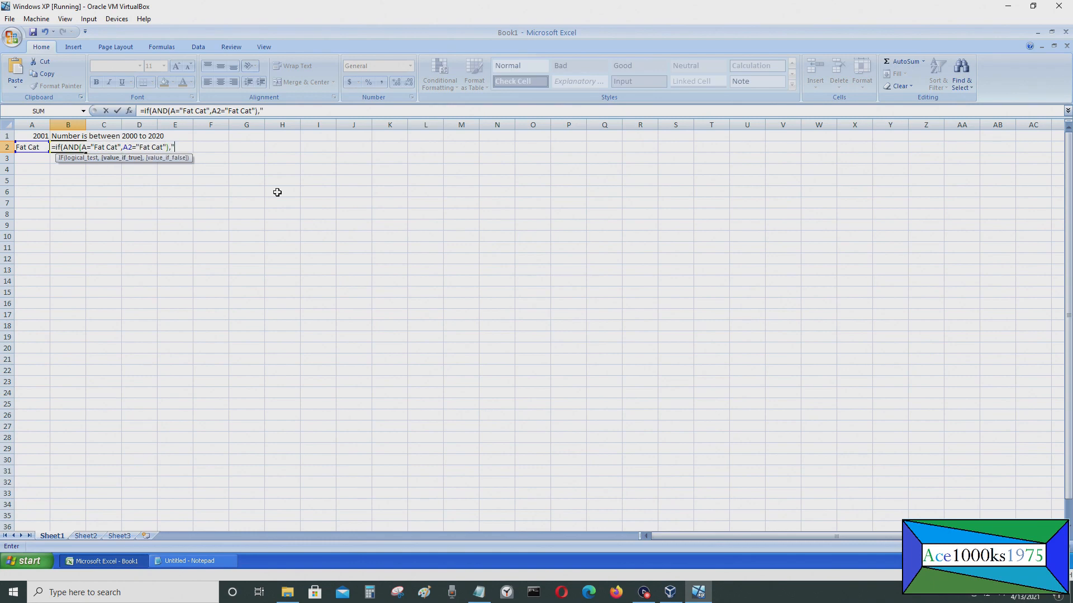
# Finish the B2 formula with "It is Fat Cat" if true and "Not Fat Cat" if false
pyautogui.write('It is Fat Cat",')
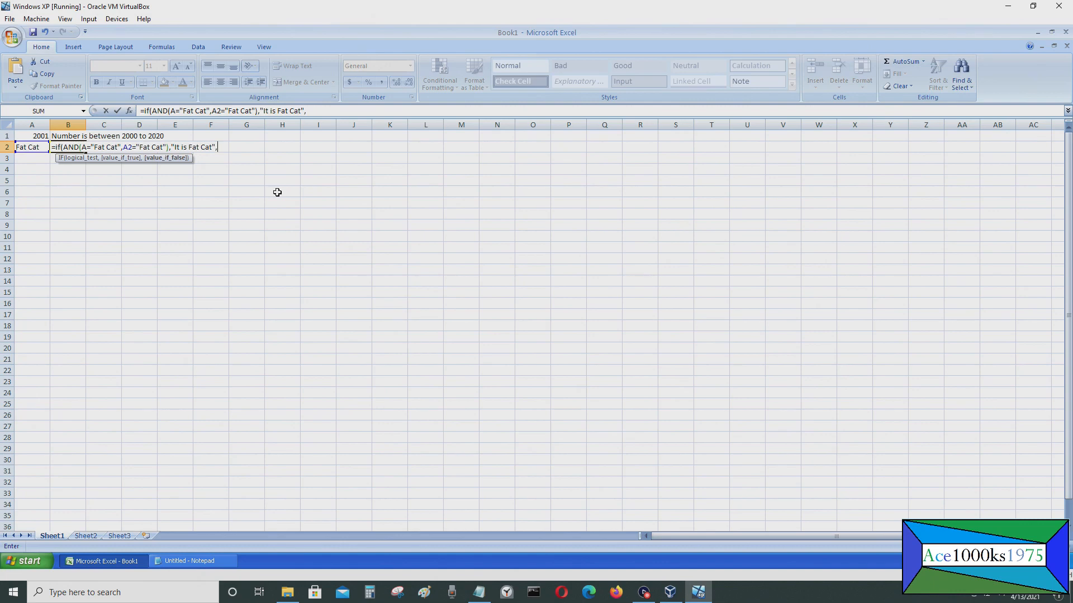
pyautogui.write('"Not Fat Cat")')
pyautogui.press('Return')
# Correct the cell reference in the first AND condition of the B2 formula to A2
pyautogui.press('Up')
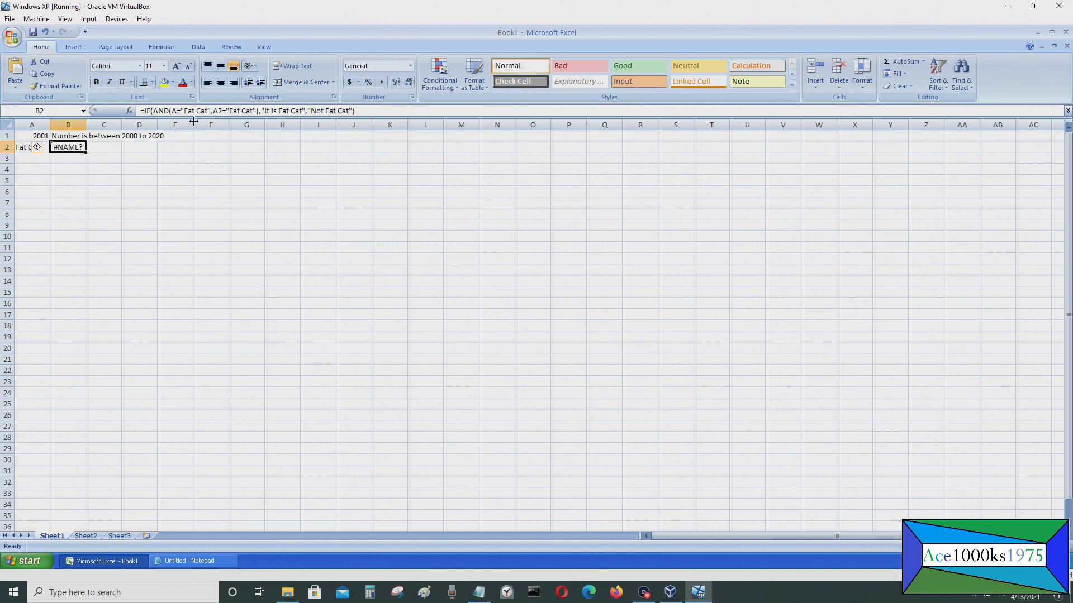
pyautogui.press('F2')
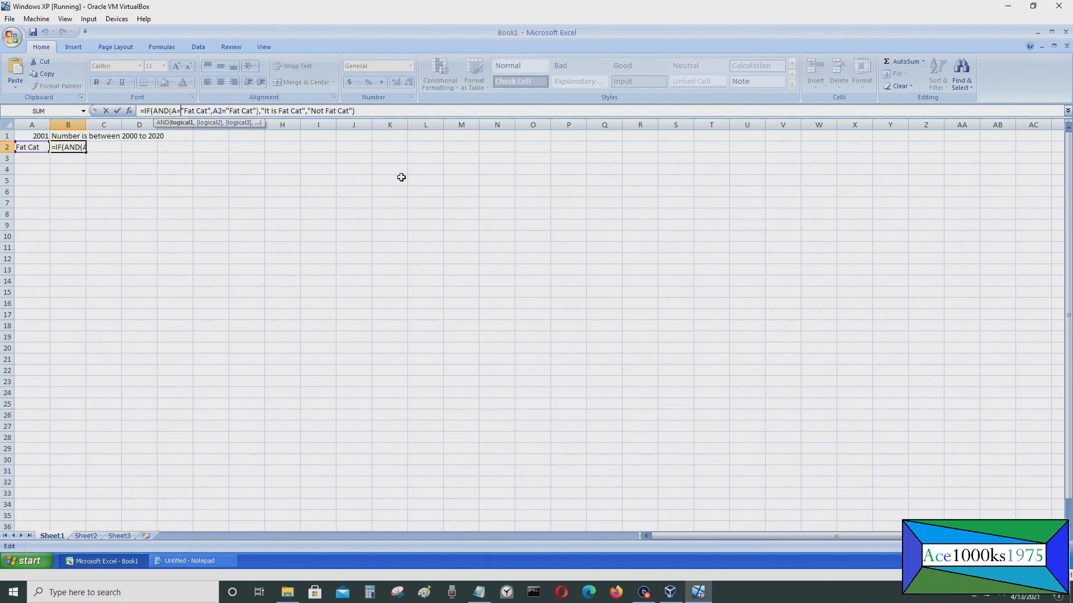
pyautogui.write('2')
pyautogui.press('Return')
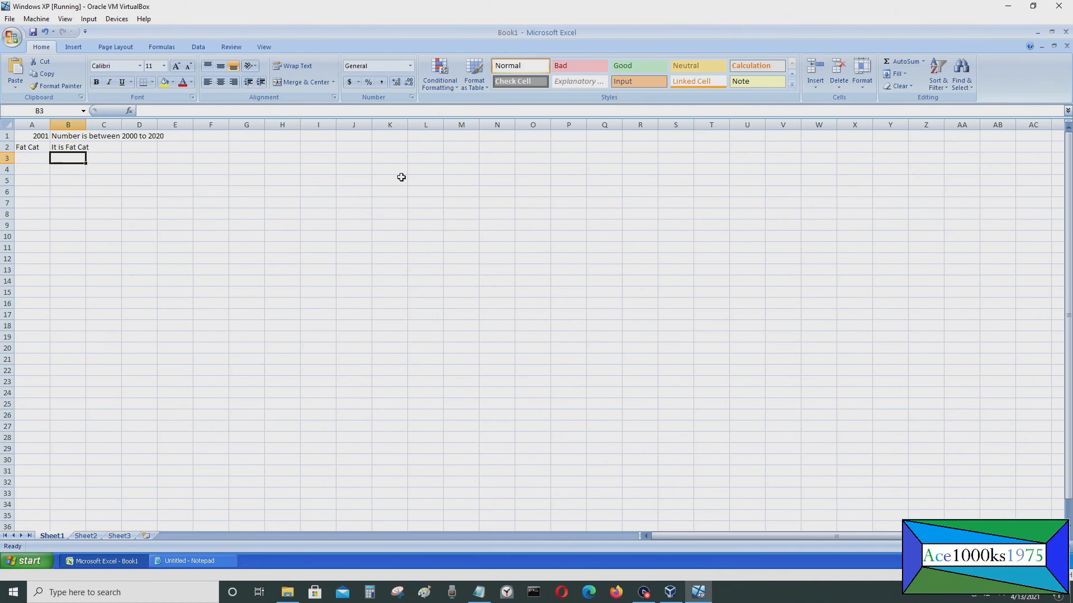
# Replace the text in A2 with "Fat Dog" to test the false result of the B2 formula
pyautogui.click(34, 148)
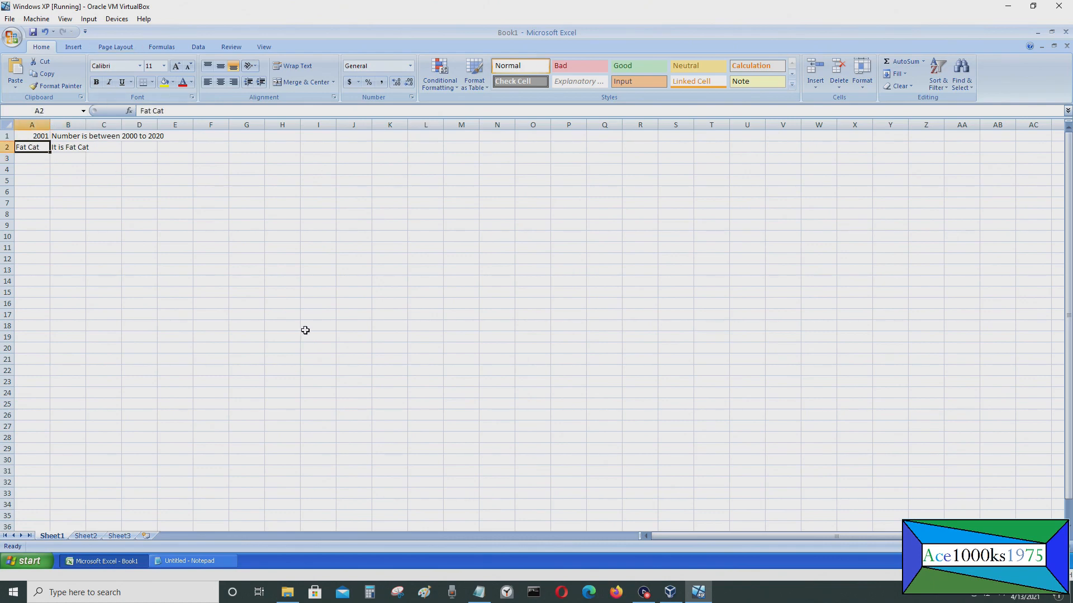
pyautogui.write('Fat Dog')
pyautogui.press('Return')
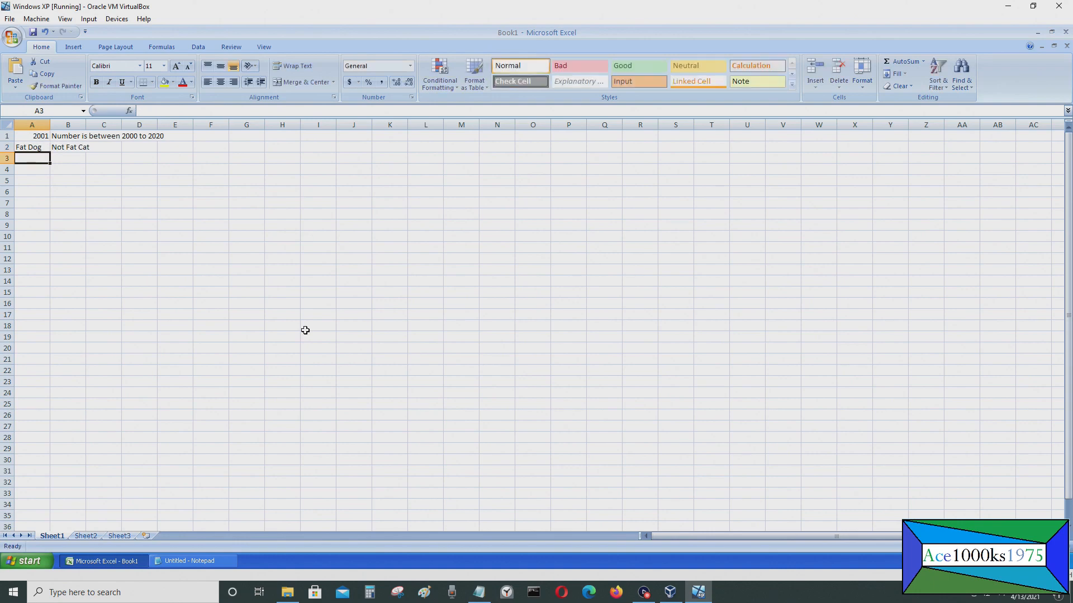
# Change the second AND condition in the B2 formula to A2="Cat"
pyautogui.click(81, 148)
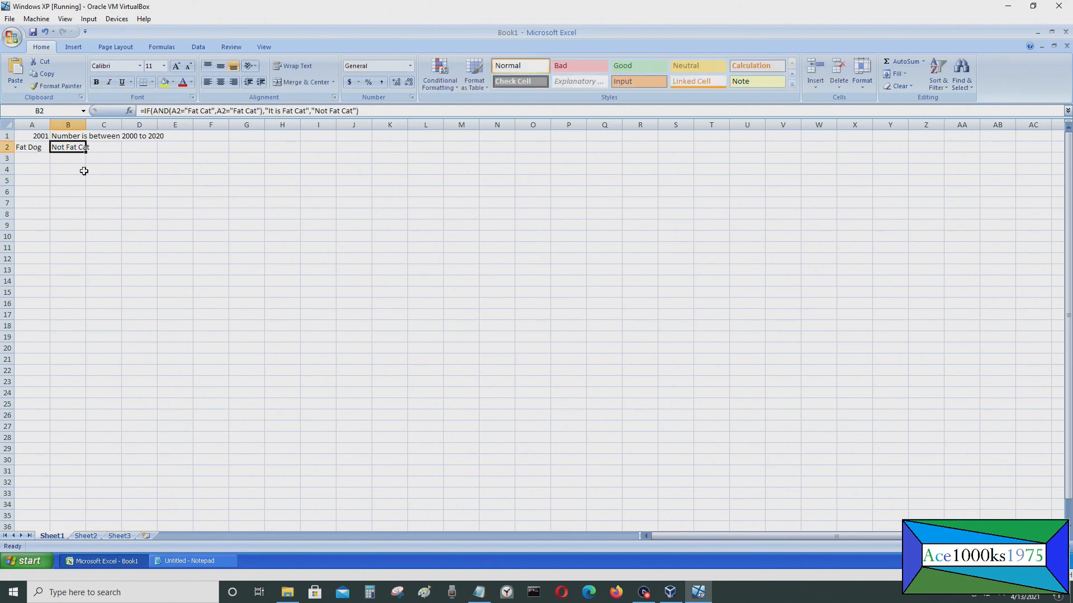
pyautogui.click(264, 111)
pyautogui.press('Left')
pyautogui.press('Left')
pyautogui.press('Left')
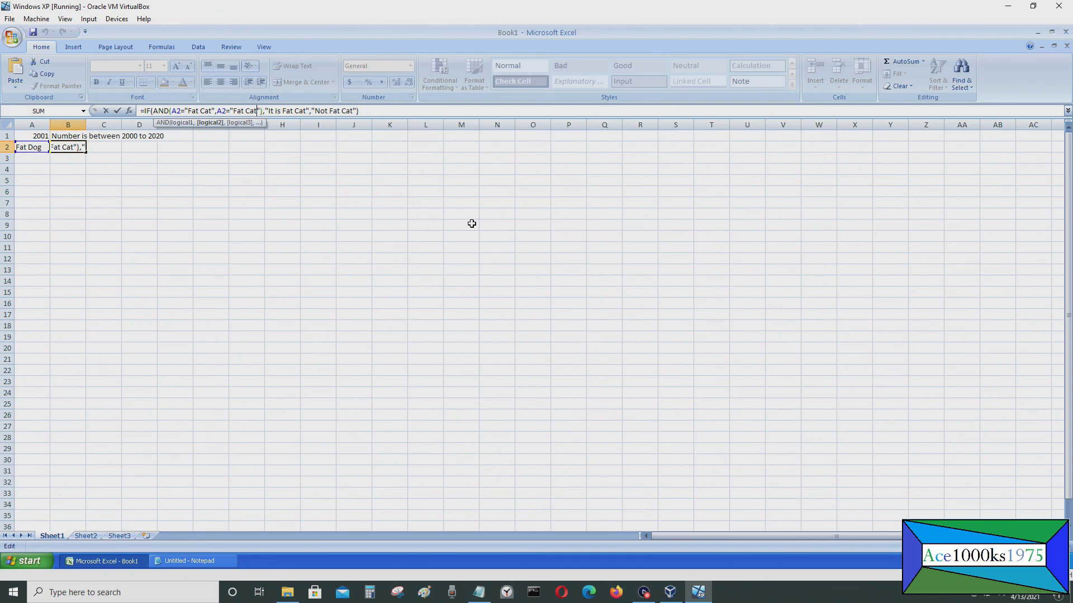
pyautogui.press('BackSpace')
pyautogui.press('BackSpace')
pyautogui.press('BackSpace')
pyautogui.press('BackSpace')
pyautogui.press('BackSpace')
pyautogui.press('BackSpace')
pyautogui.press('BackSpace')
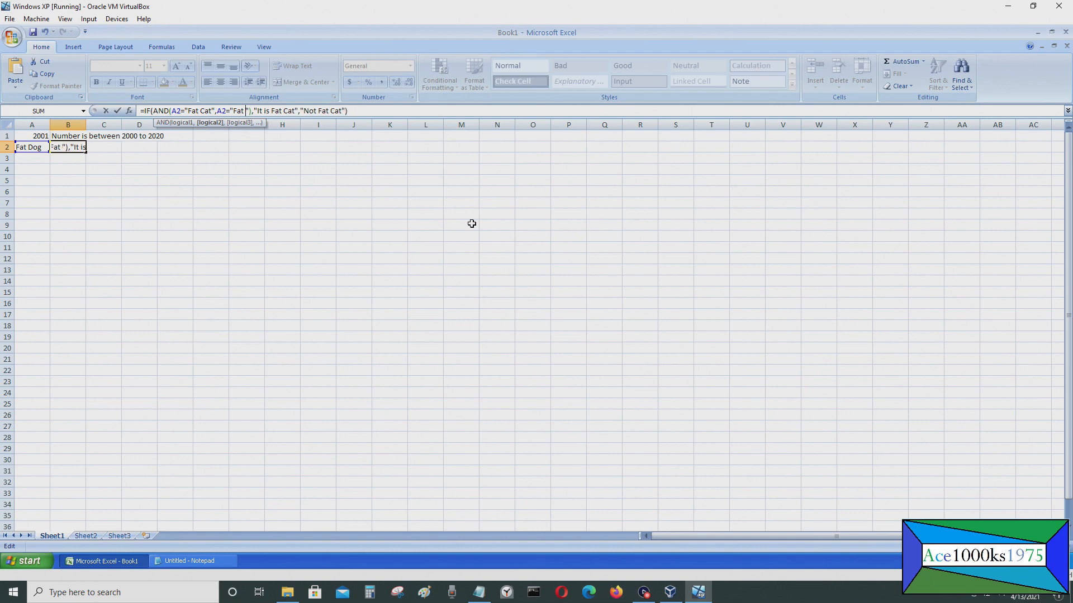
pyautogui.write('Cat')
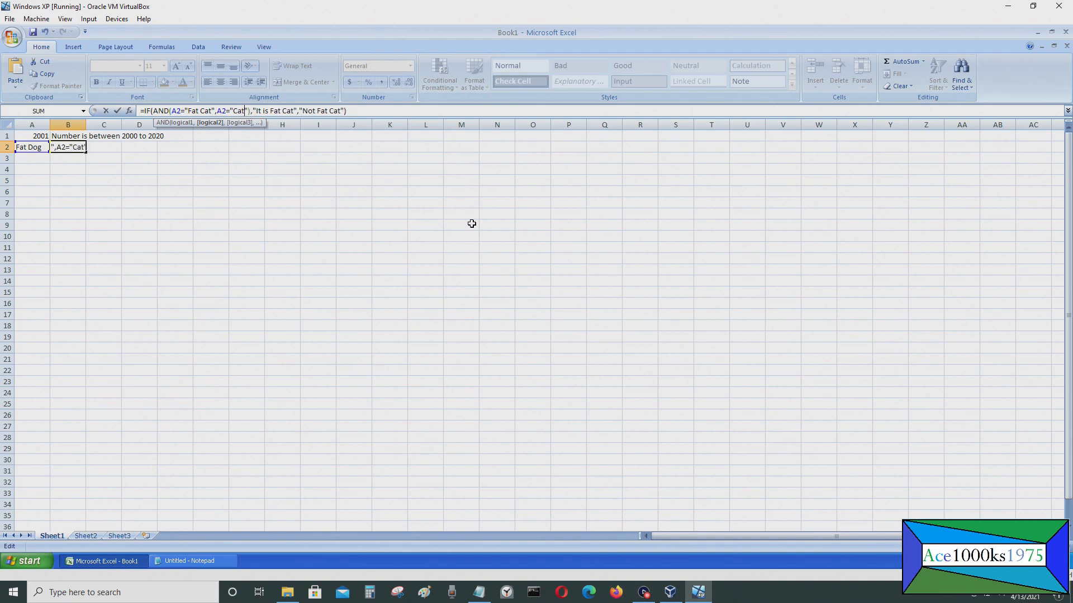
# Change the first AND condition in the B2 formula to A2="Fat" and commit the formula
pyautogui.press('Left')
pyautogui.press('Left')
pyautogui.press('Left')
pyautogui.press('Left')
pyautogui.press('Return')
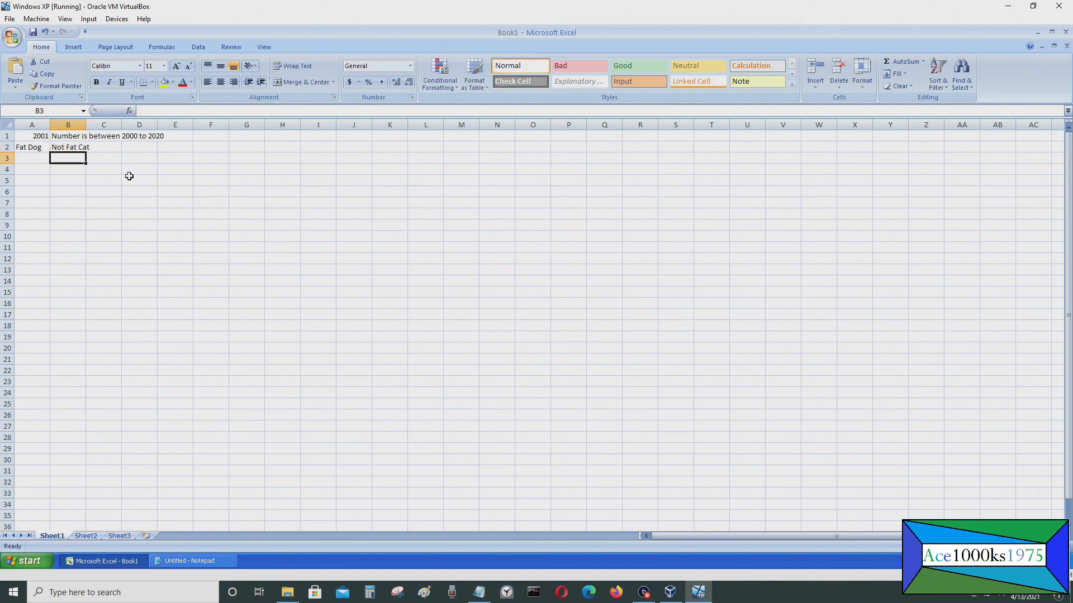
# Enter "Fat" in A2 and check the formula in B2 against it
pyautogui.click(36, 147)
pyautogui.write('Fat')
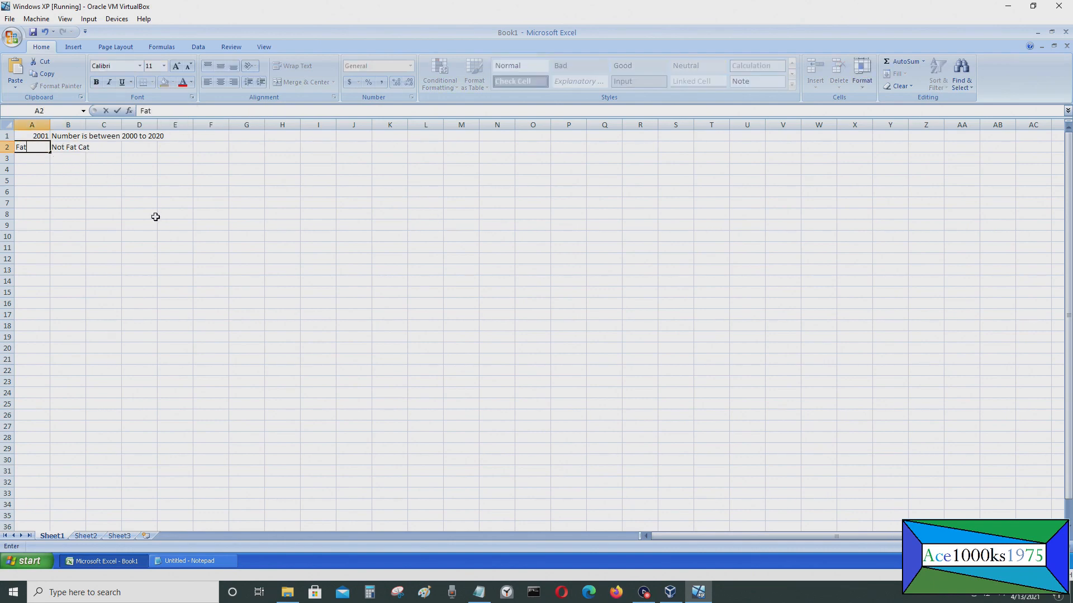
pyautogui.press('Return')
pyautogui.click(82, 147)
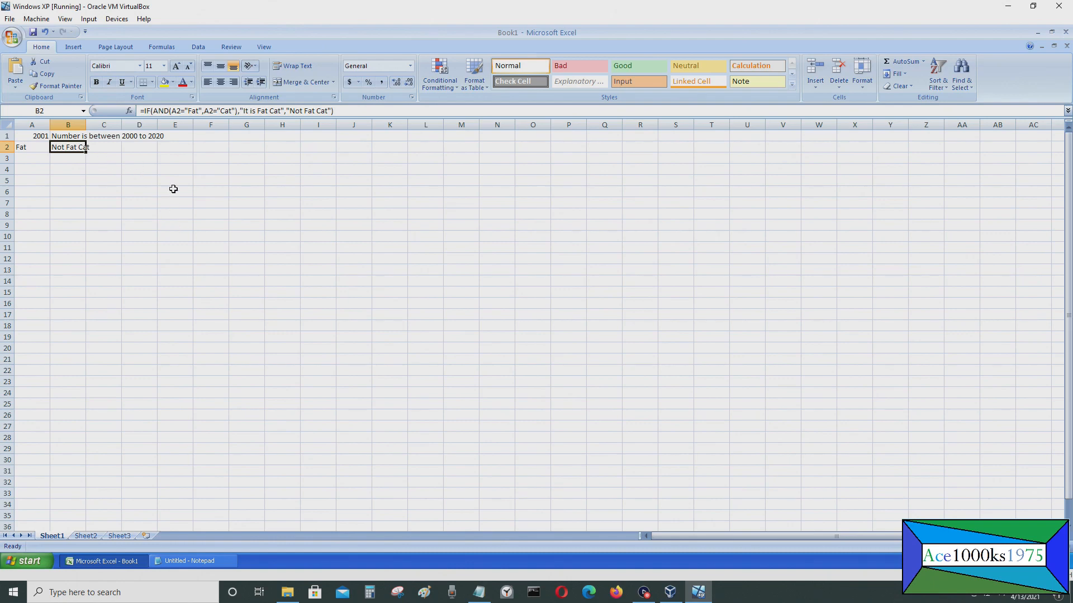
# Extend the text in A2 to "Fat Cat" and check the AND formula in B2
pyautogui.click(39, 149)
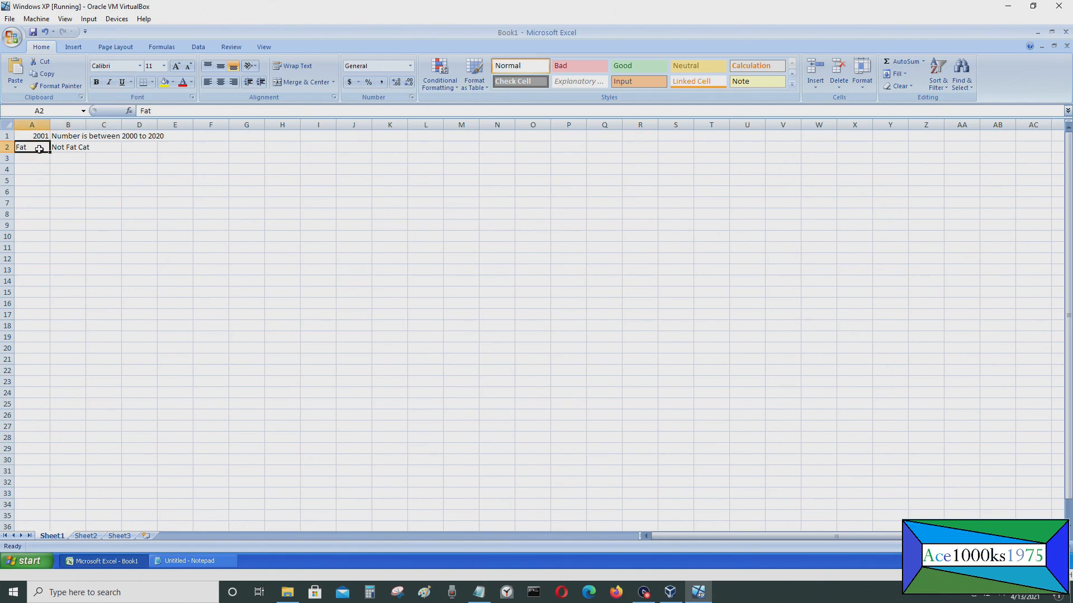
pyautogui.click(167, 111)
pyautogui.write('Cat')
pyautogui.press('Return')
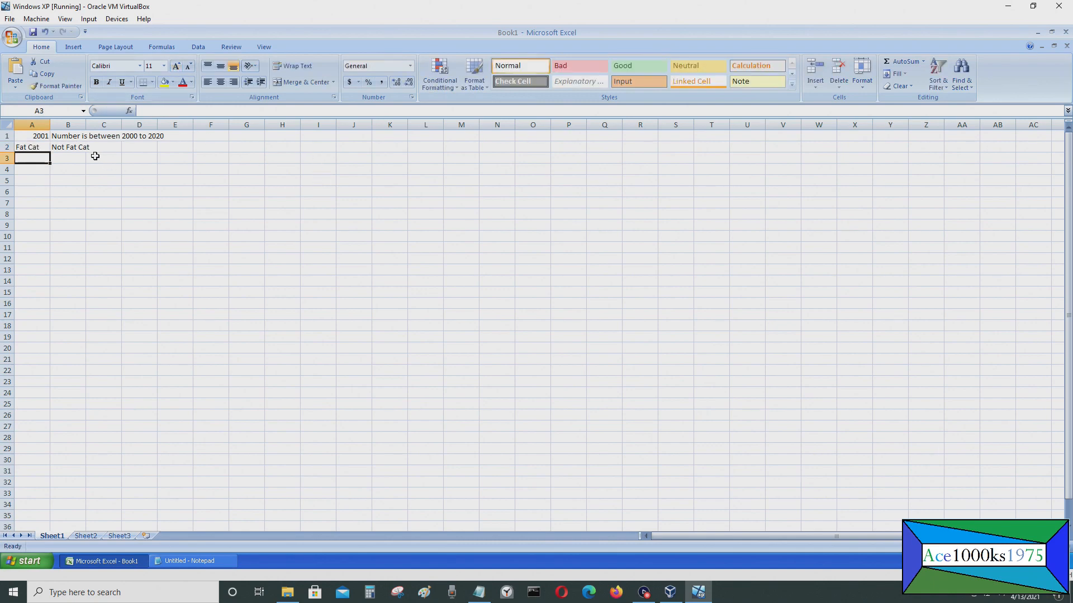
pyautogui.click(69, 159)
pyautogui.click(58, 147)
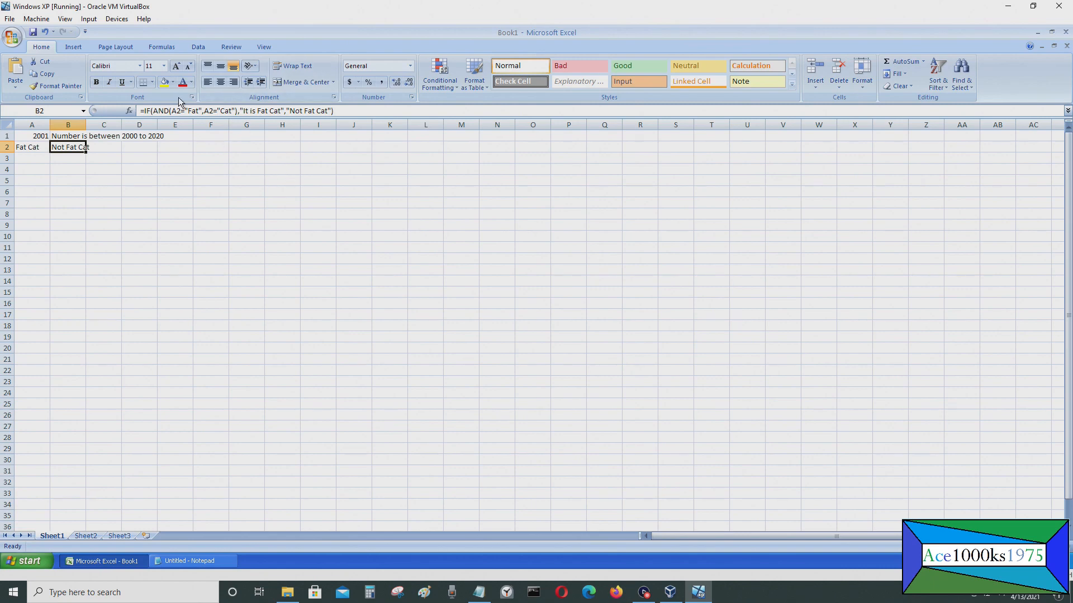
# Set A2 back to "Fat"
pyautogui.click(39, 146)
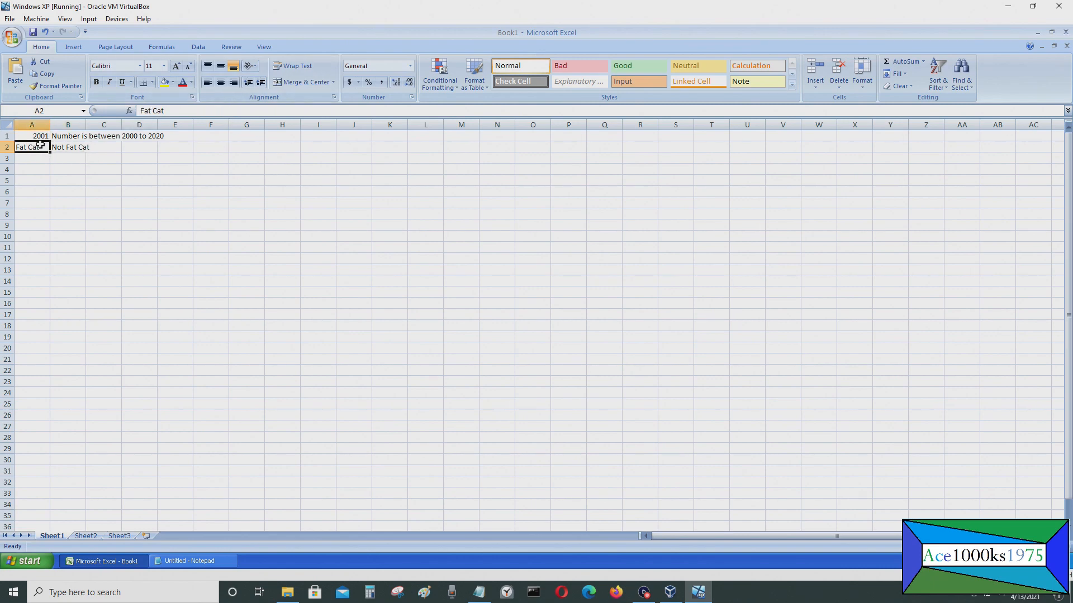
pyautogui.write('Fat')
pyautogui.press('Return')
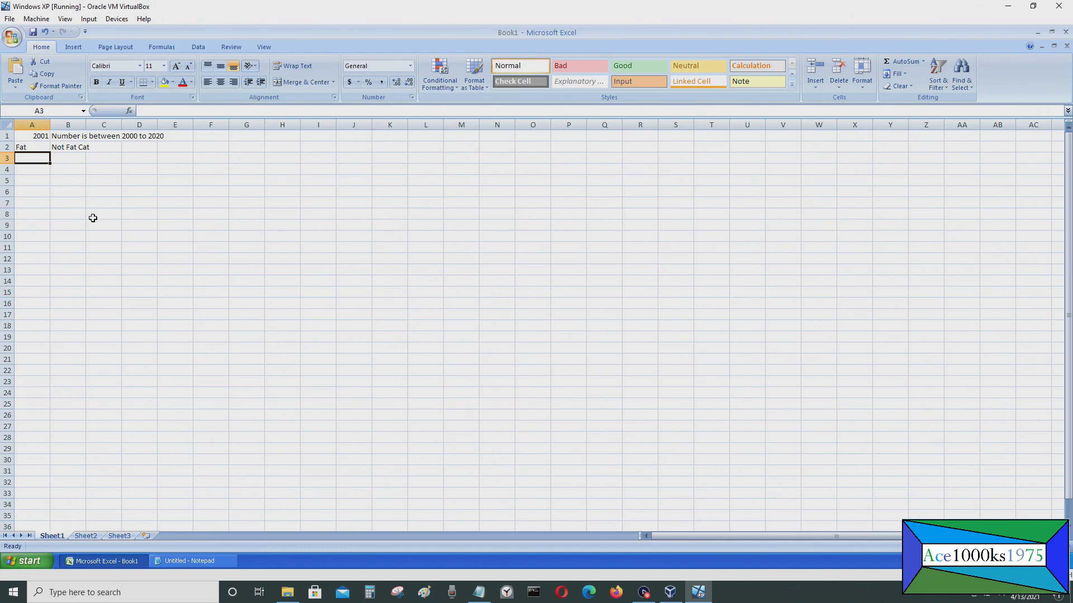
# Replace the AND function with OR in the B2 formula
pyautogui.click(79, 148)
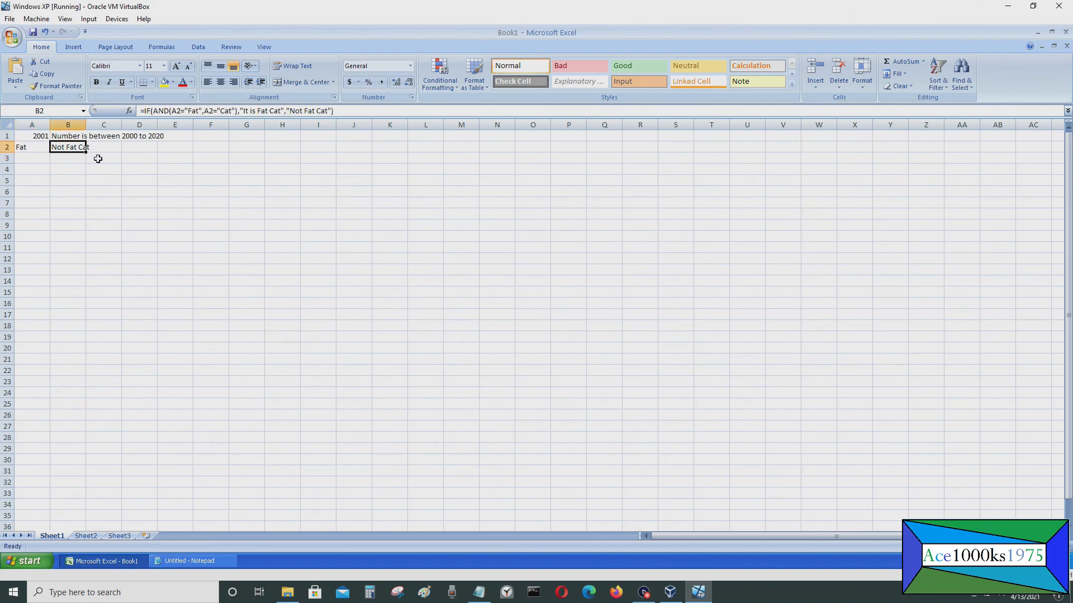
pyautogui.click(172, 110)
pyautogui.press('Left')
pyautogui.press('BackSpace')
pyautogui.press('BackSpace')
pyautogui.press('BackSpace')
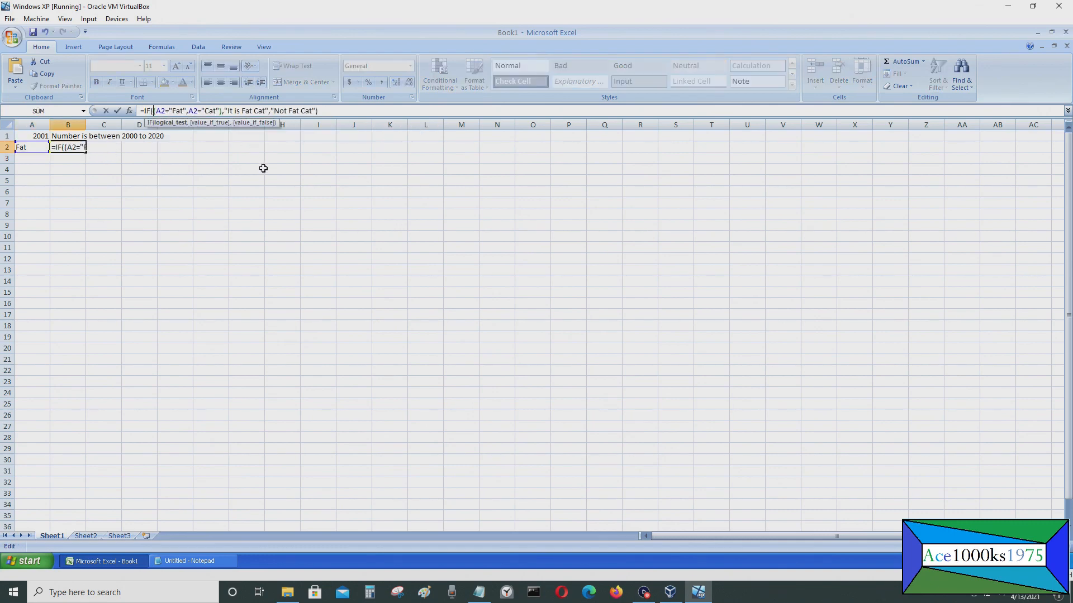
pyautogui.write('OR')
pyautogui.press('Return')
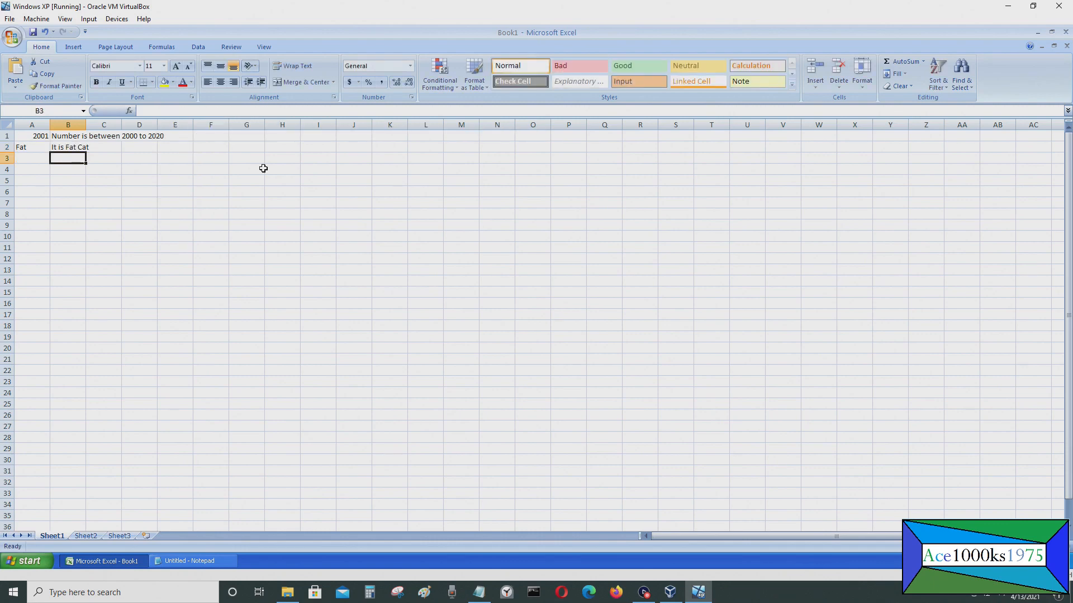
# Review B2's OR formula alongside A2, and enter "Cat" in A2 to test the second condition
pyautogui.click(71, 149)
pyautogui.click(28, 148)
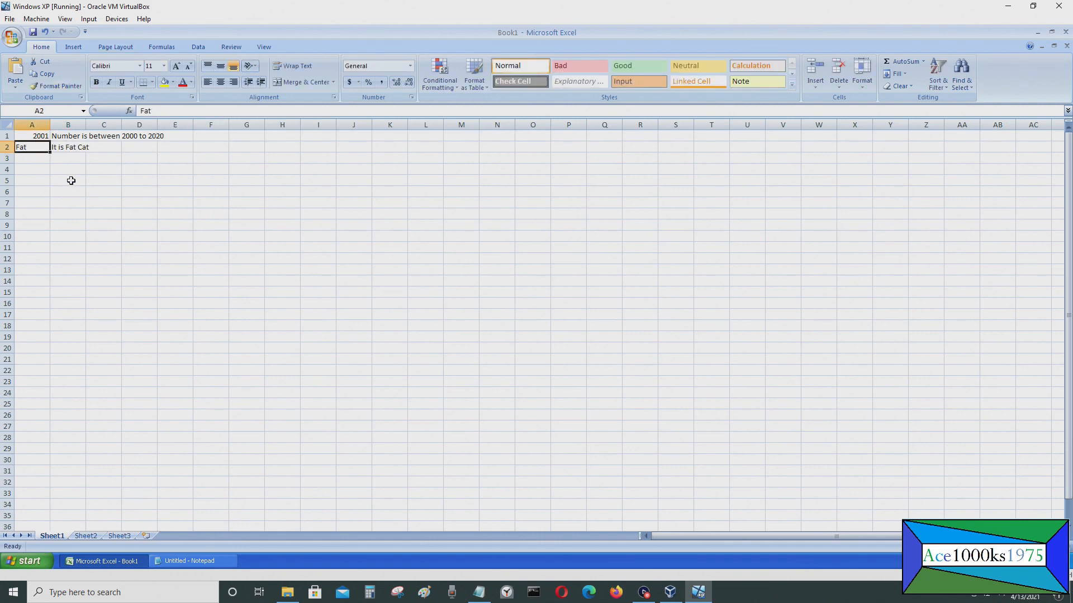
pyautogui.click(71, 150)
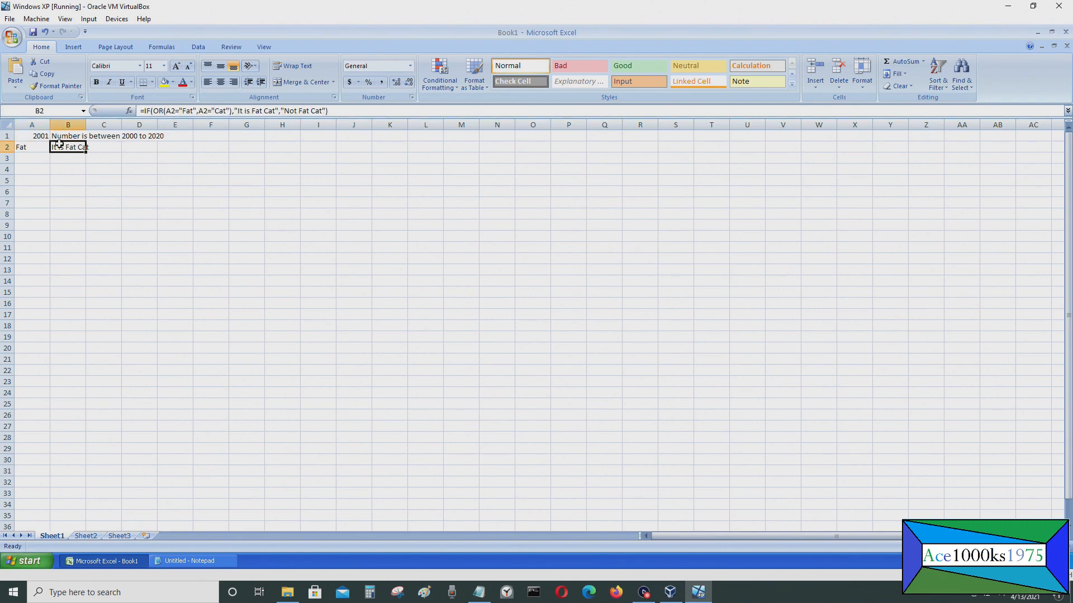
pyautogui.click(35, 147)
pyautogui.write('Cat')
pyautogui.press('Return')
# Replace the text in A2 with "Skinny" to test a value matching neither OR condition
pyautogui.click(26, 149)
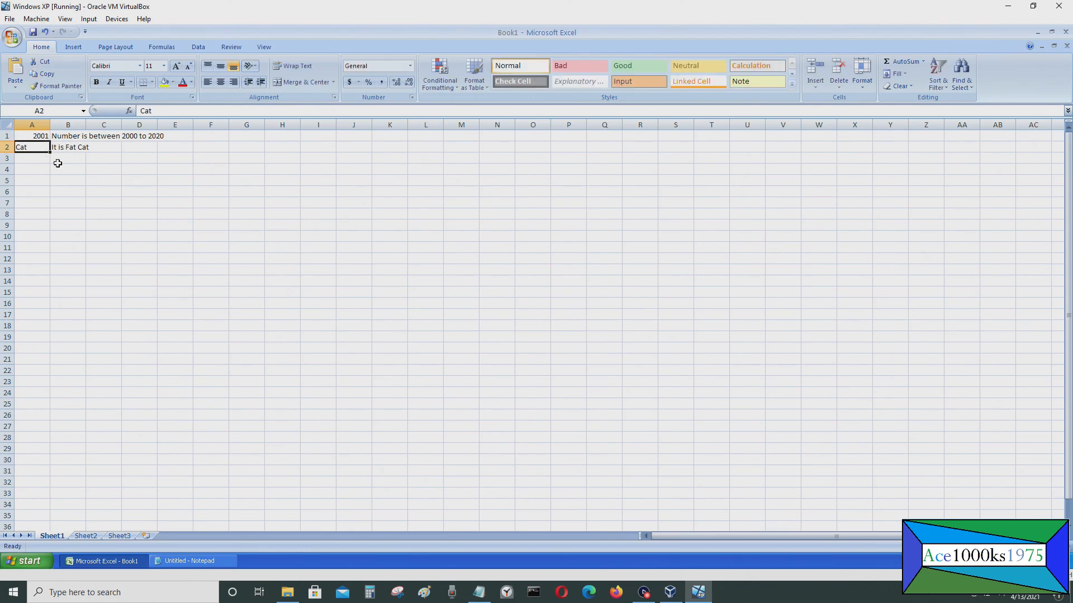
pyautogui.write('L')
pyautogui.write('kinny')
pyautogui.press('Return')
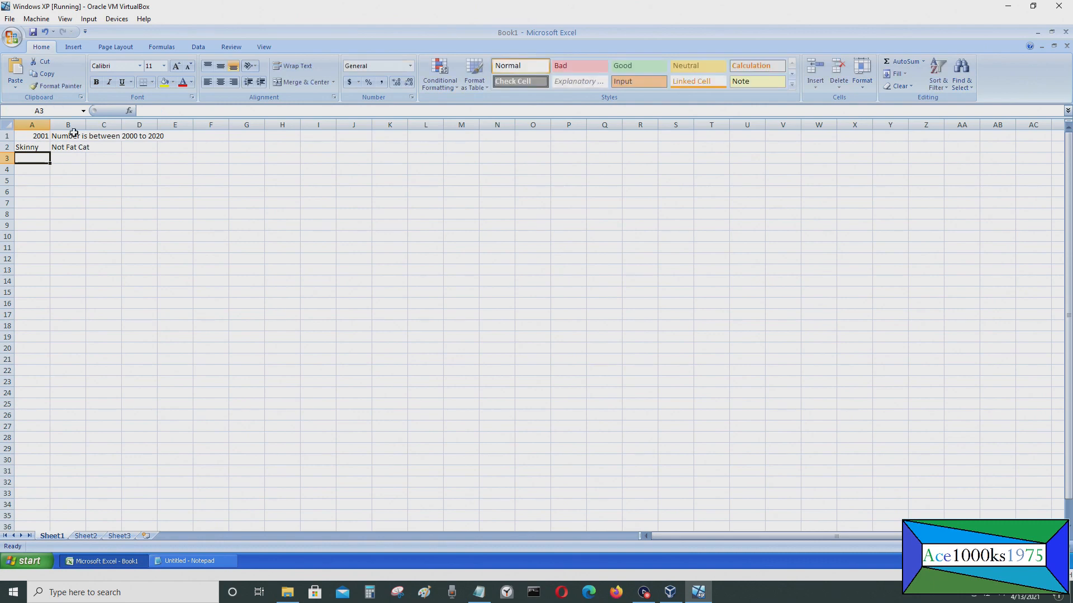
# Review the OR formula in B2 and the AND formula in B1, finishing with empty cell B3 selected
pyautogui.click(78, 149)
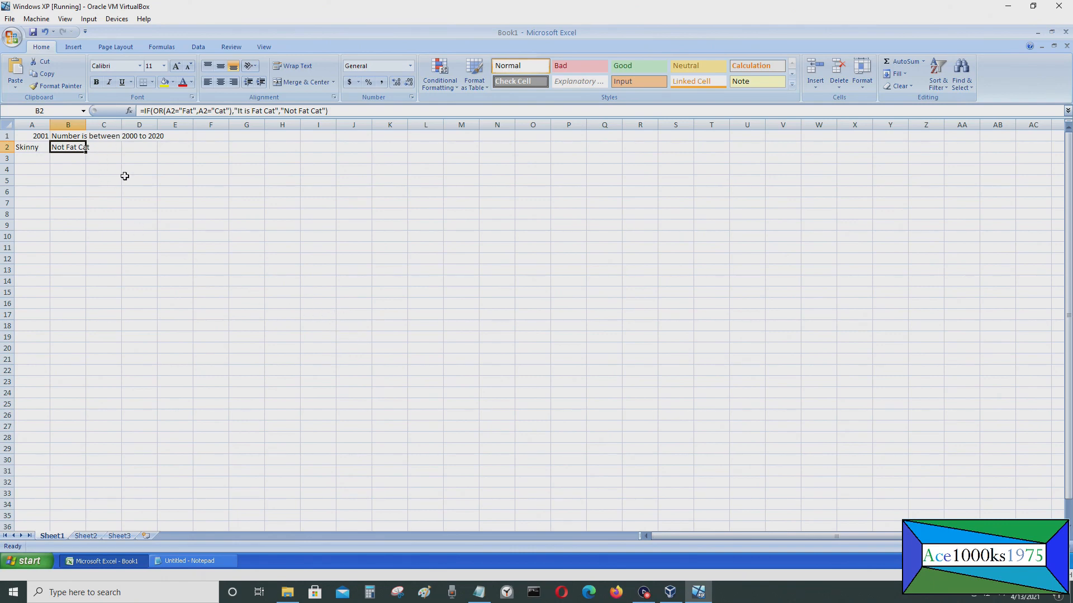
pyautogui.click(76, 137)
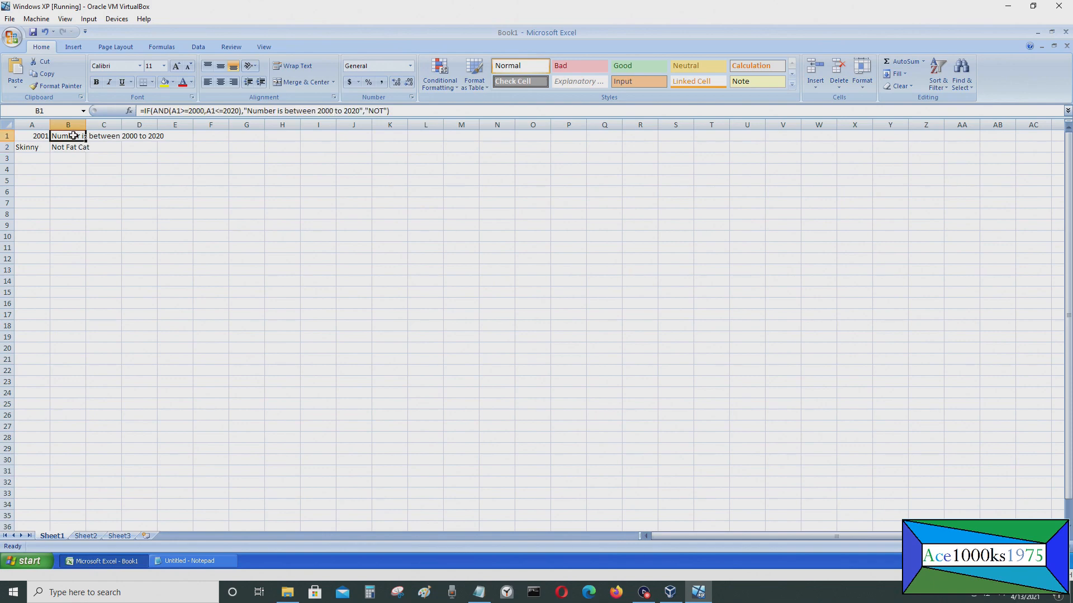
pyautogui.click(73, 158)
pyautogui.click(73, 170)
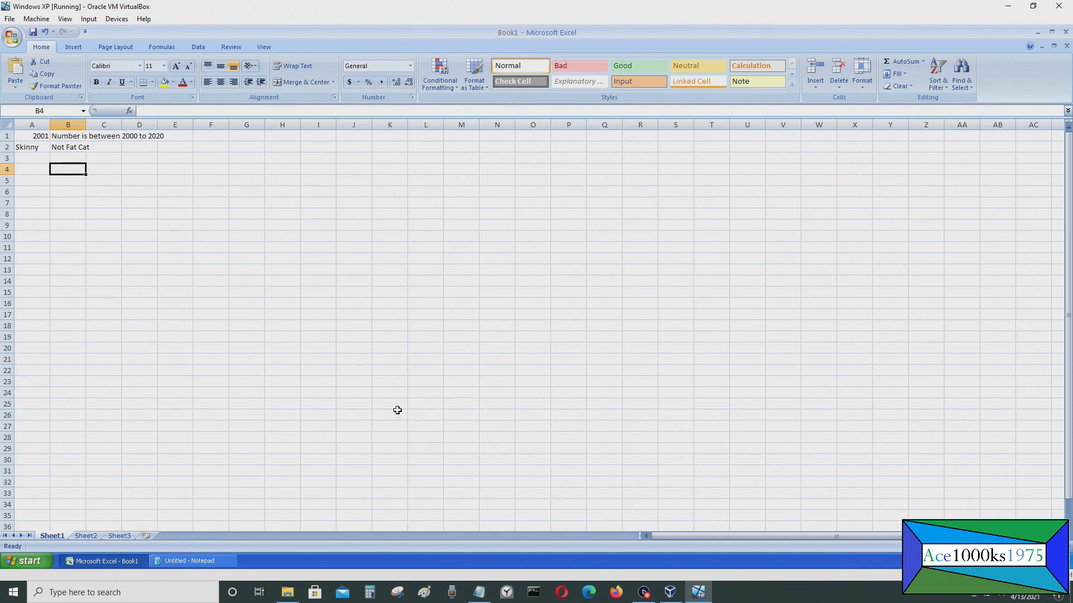
pyautogui.click(72, 159)
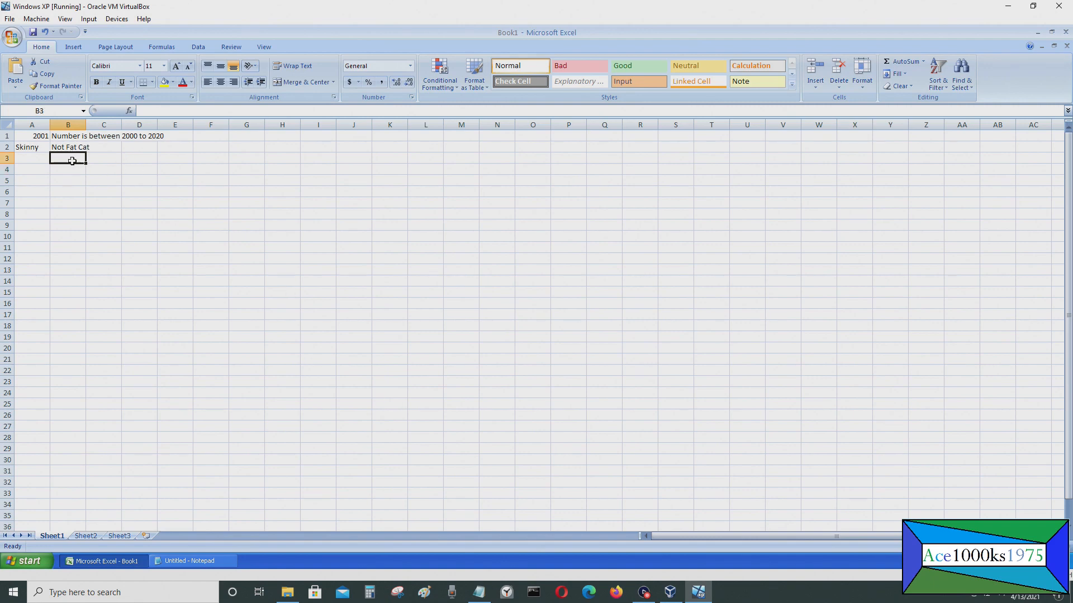